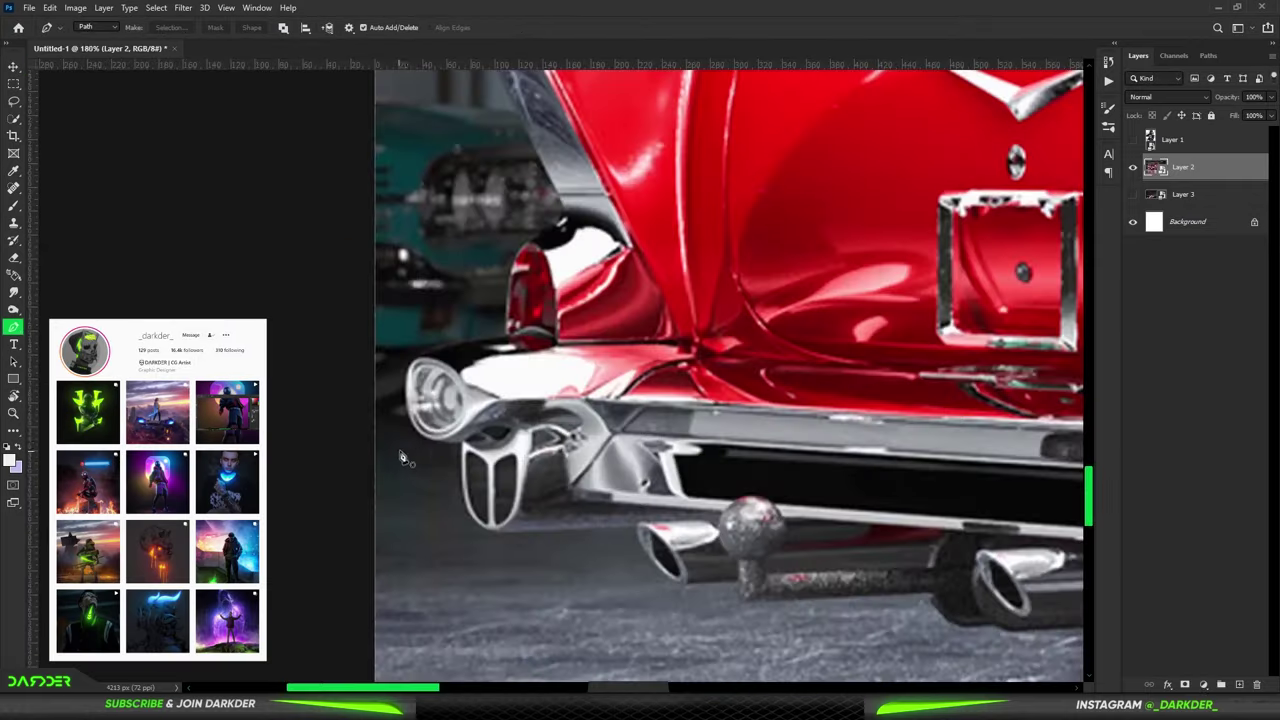
Scroll around the pen path traced along the red car's outline on Layer 2.
scroll(462, 447, up, 3)
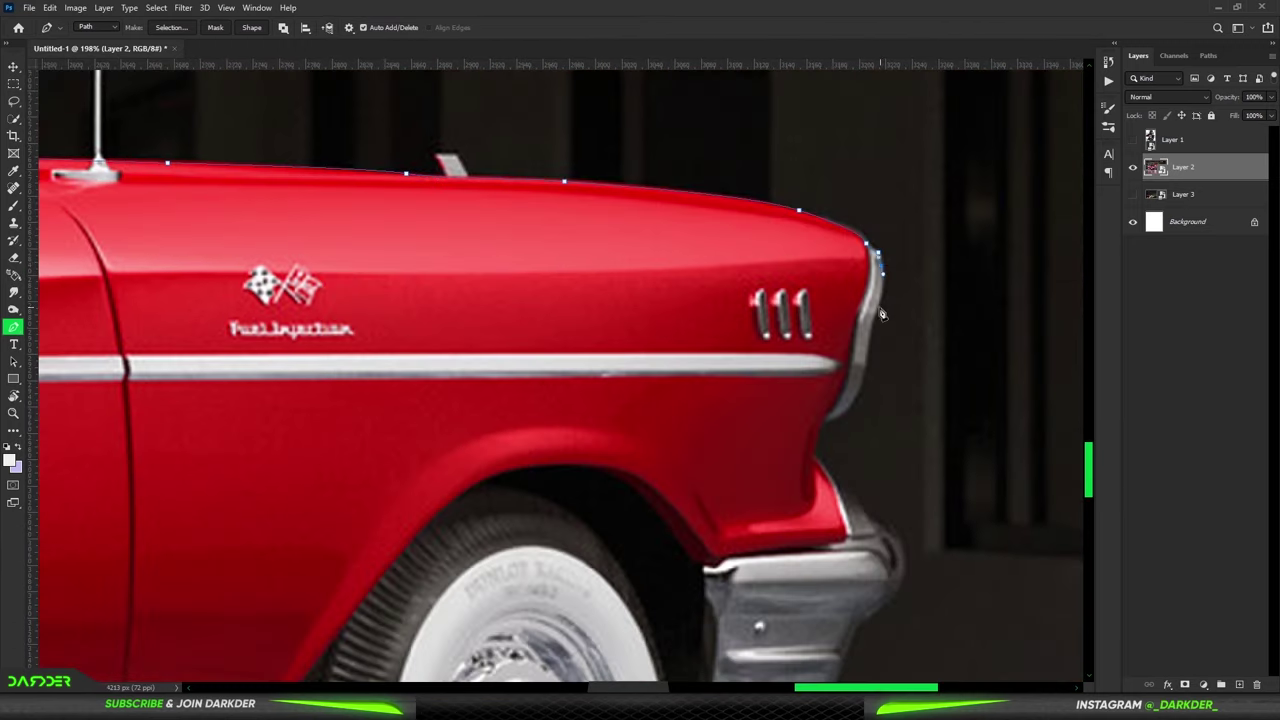
scroll(881, 527, down, 5)
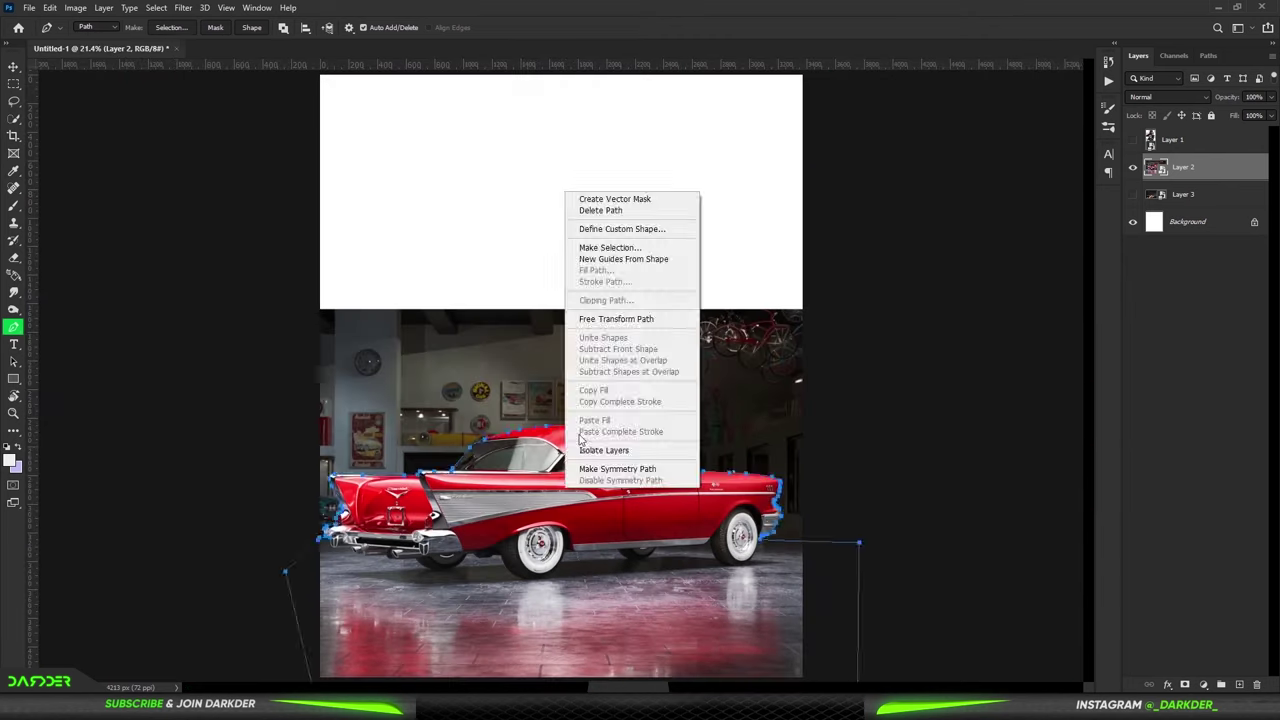
Show the city Layer 3, enlarge it to fill the page, and position it behind the car.
click(1133, 194)
key(ctrl+t)
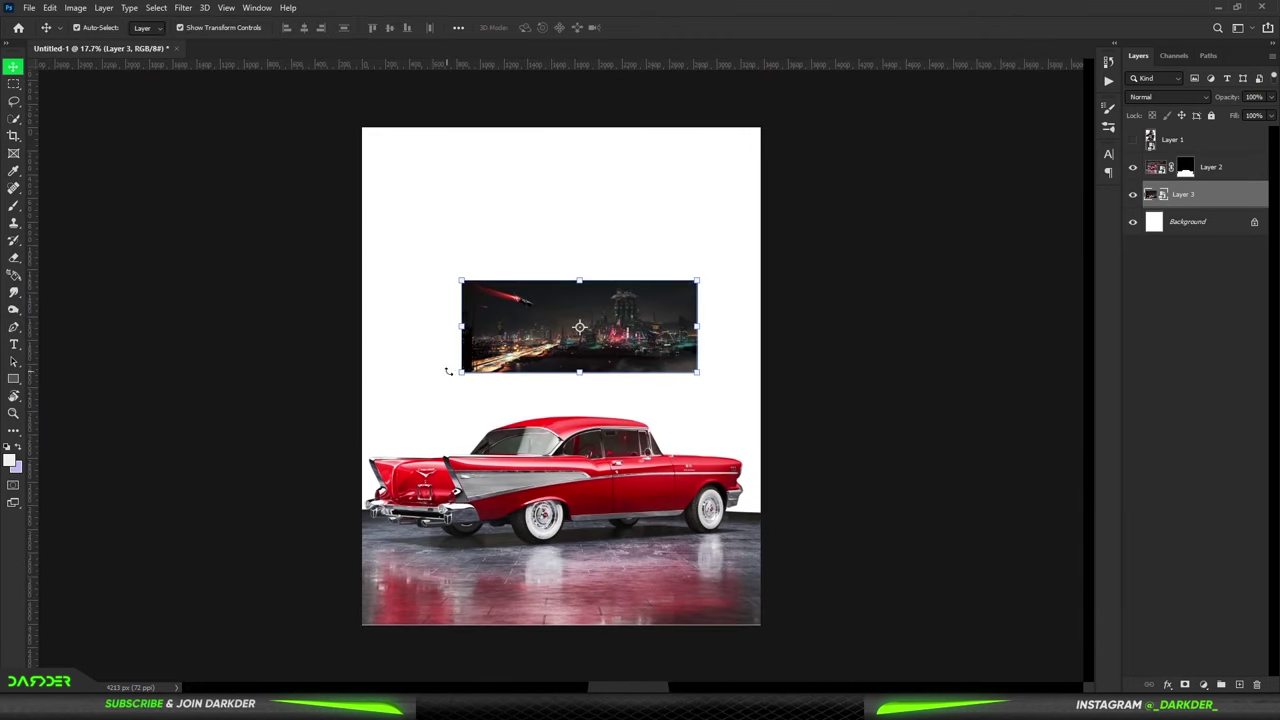
drag(462, 374, 124, 545)
mouse_move(529, 241)
mouse_down()
mouse_move(689, 269)
mouse_move(603, 272)
mouse_up()
key(Return)
Rasterize the city layer, heal the spaceship out of the sky, and fade the white top edge.
key(j)
scroll(359, 316, up, 2)
click(359, 316)
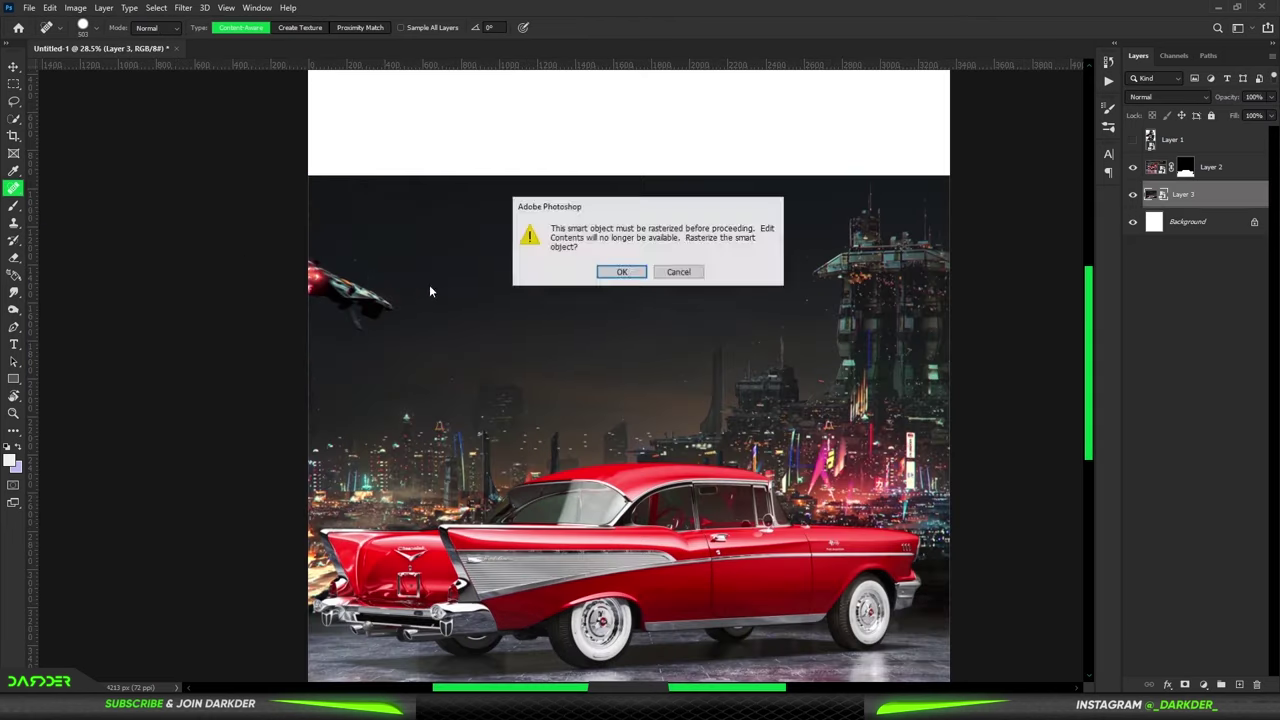
key(Return)
click(352, 303)
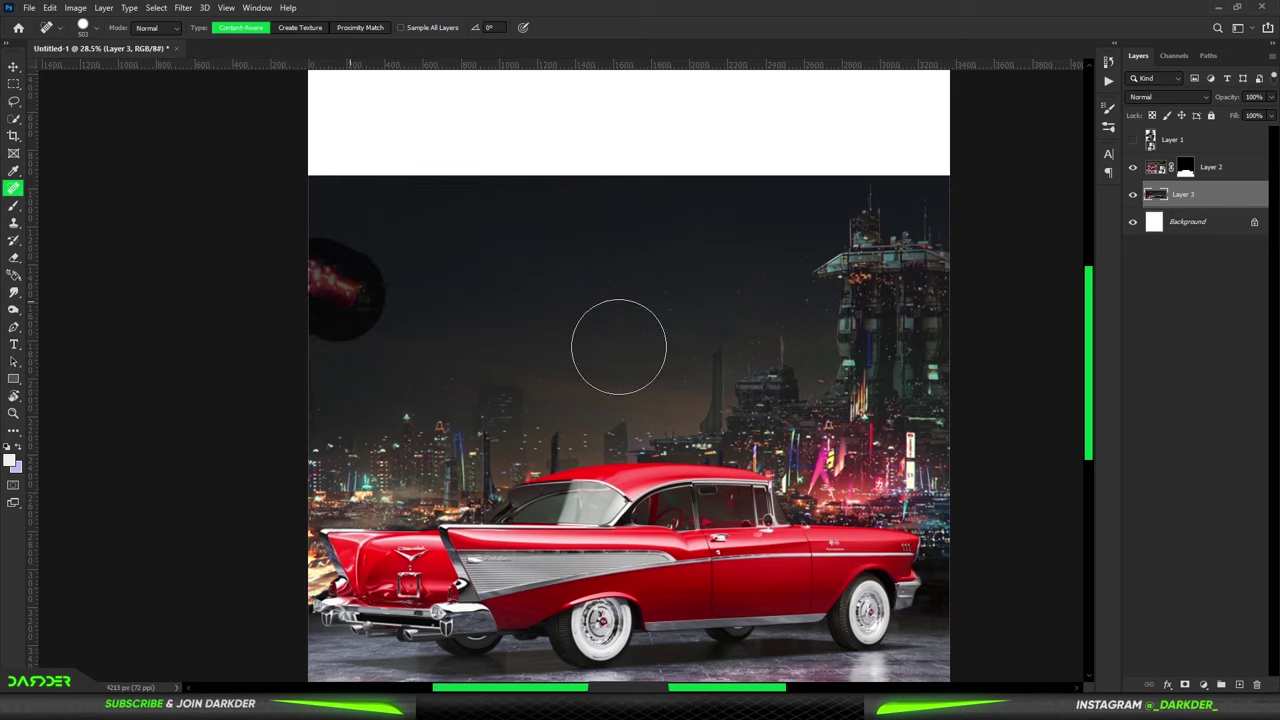
scroll(255, 305, up, 2)
click(405, 302)
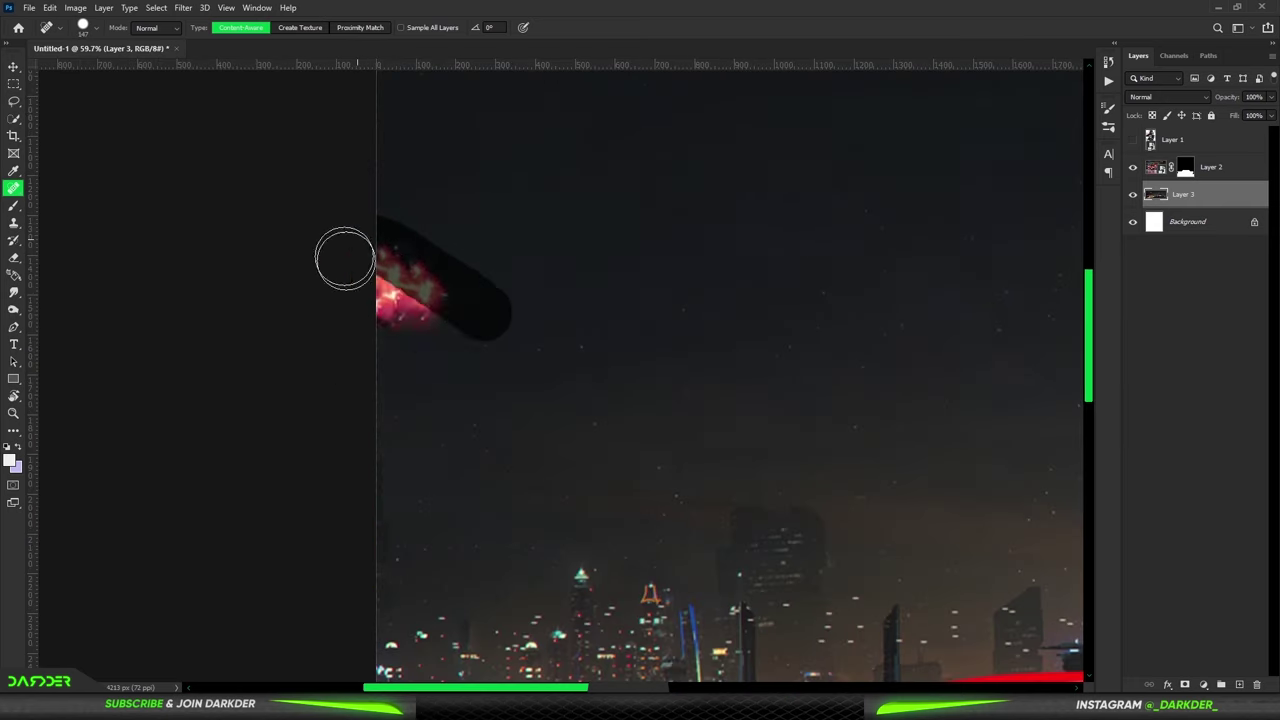
drag(343, 263, 388, 193)
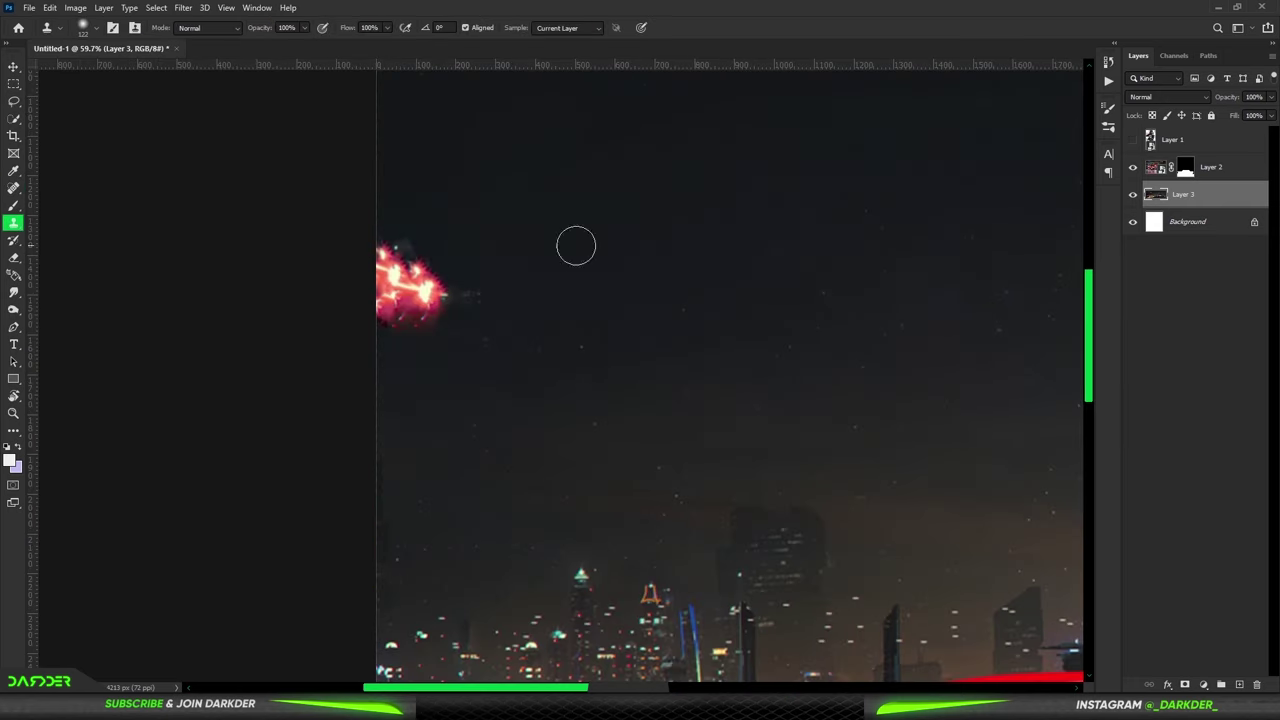
click(409, 292)
scroll(586, 277, down, 2)
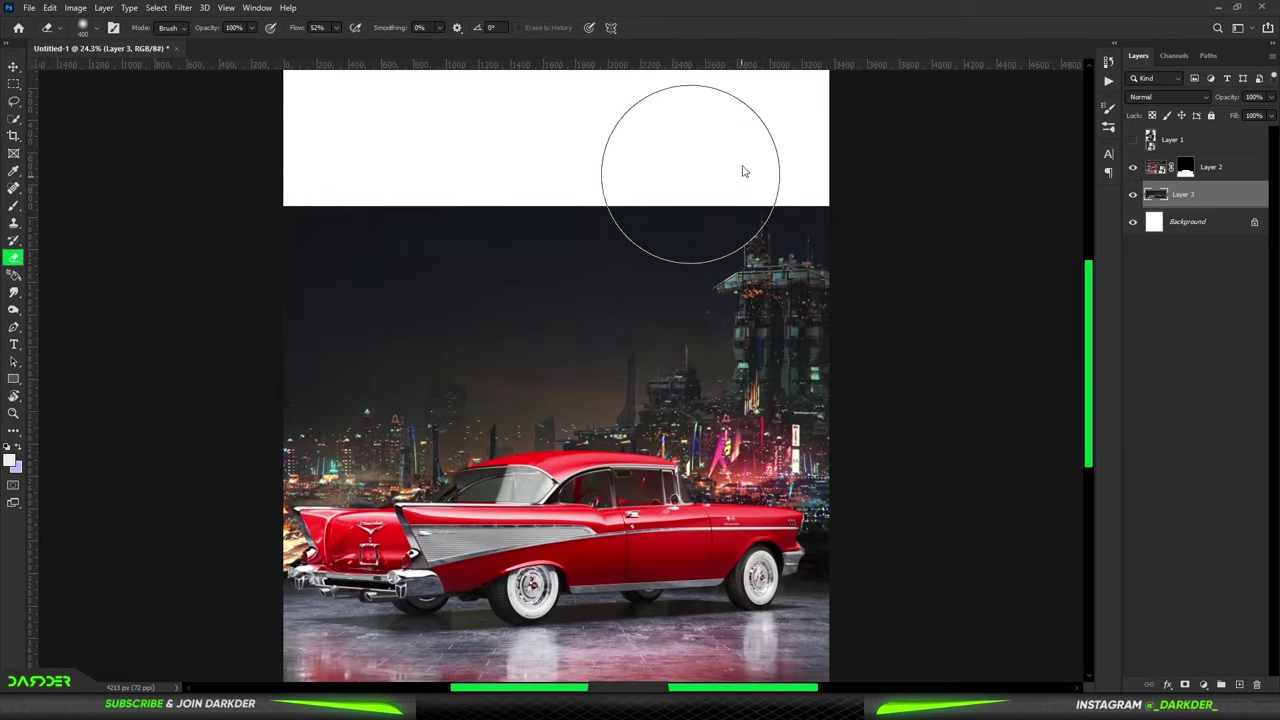
mouse_move(742, 171)
mouse_down()
mouse_move(480, 130)
mouse_move(857, 128)
mouse_move(329, 100)
mouse_up()
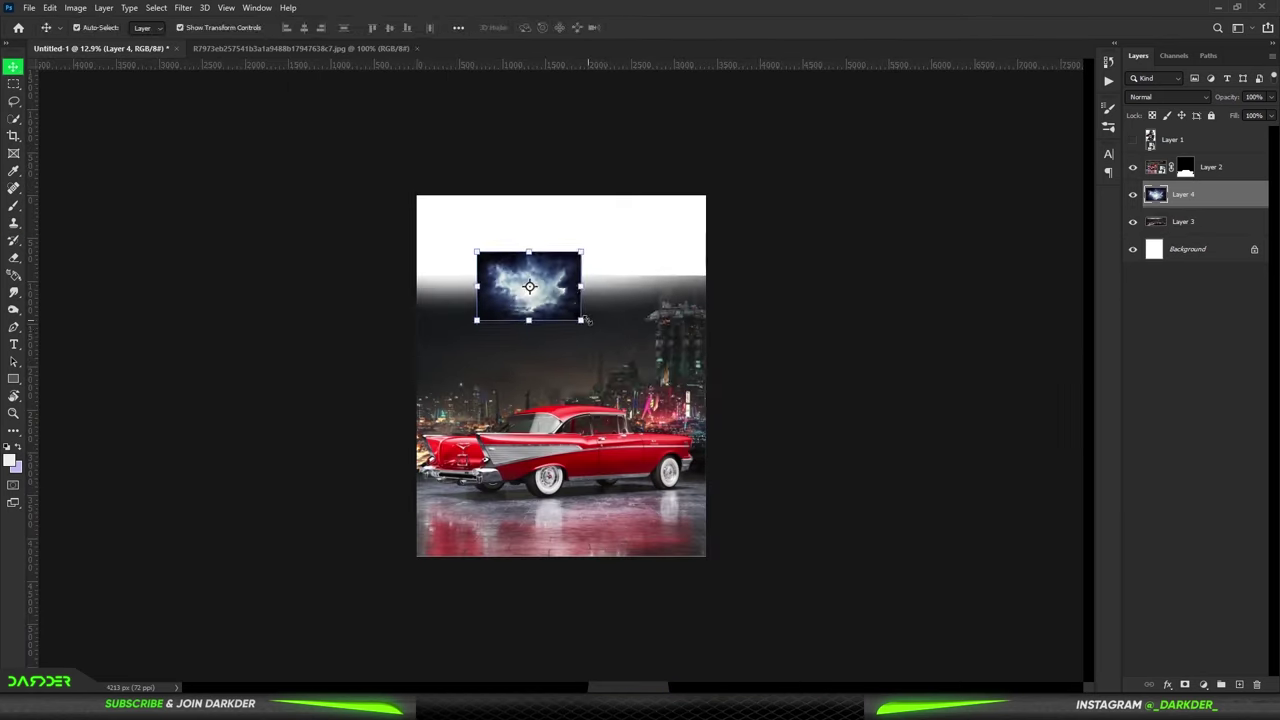
Enlarge the cloud layer over the sky and erase it around the car and city at 52% strength.
mouse_move(585, 320)
mouse_down()
mouse_move(783, 445)
mouse_move(622, 432)
mouse_up()
key(Return)
click(14, 258)
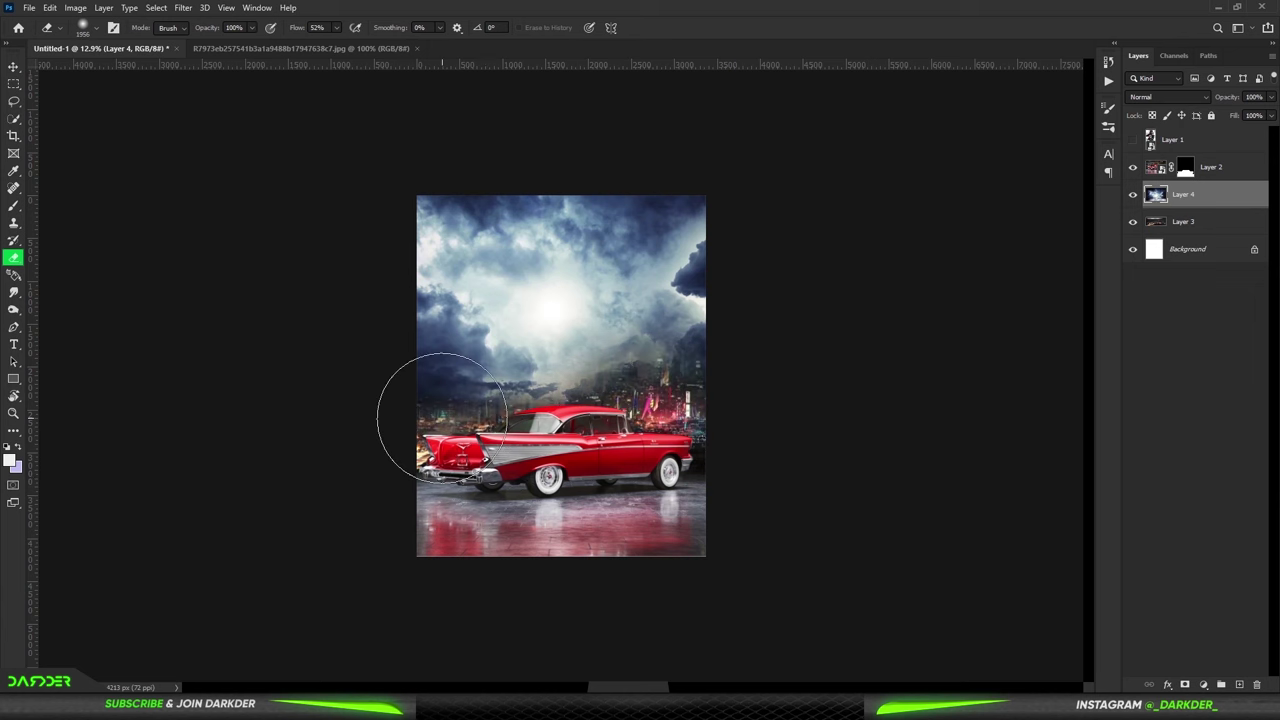
drag(442, 418, 481, 420)
scroll(520, 430, up, 3)
key(5)
key(2)
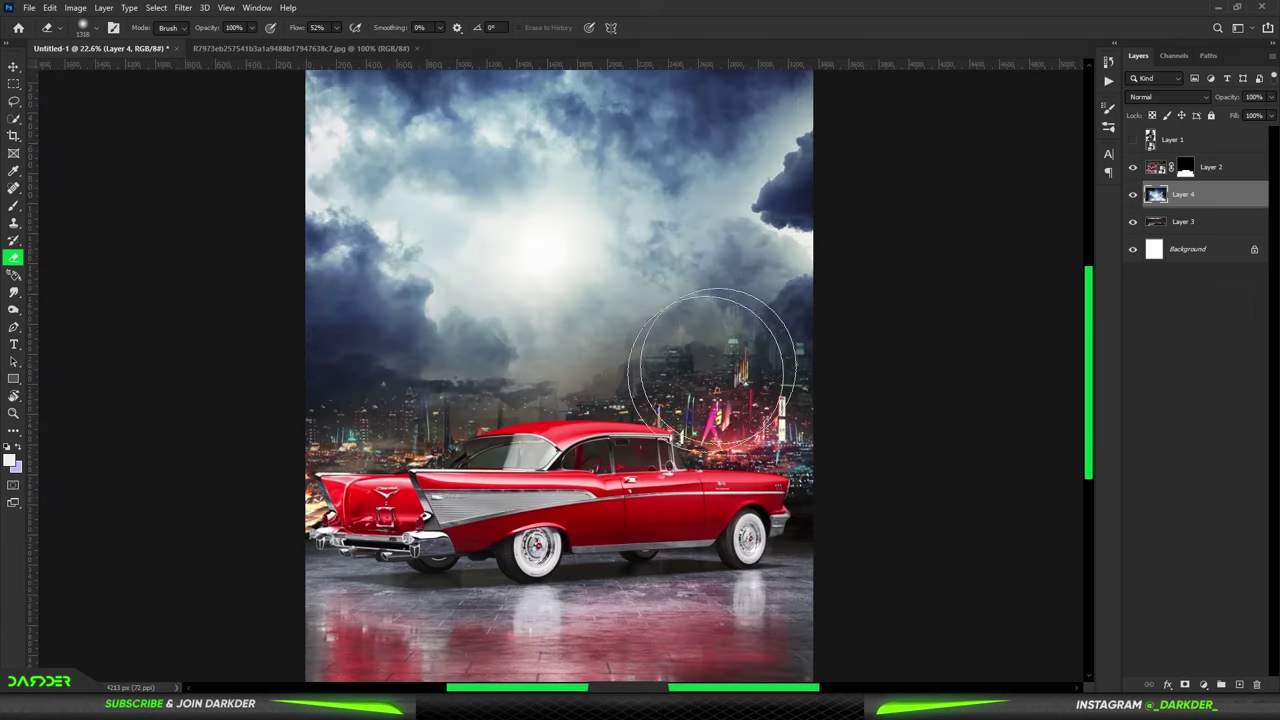
drag(643, 343, 815, 310)
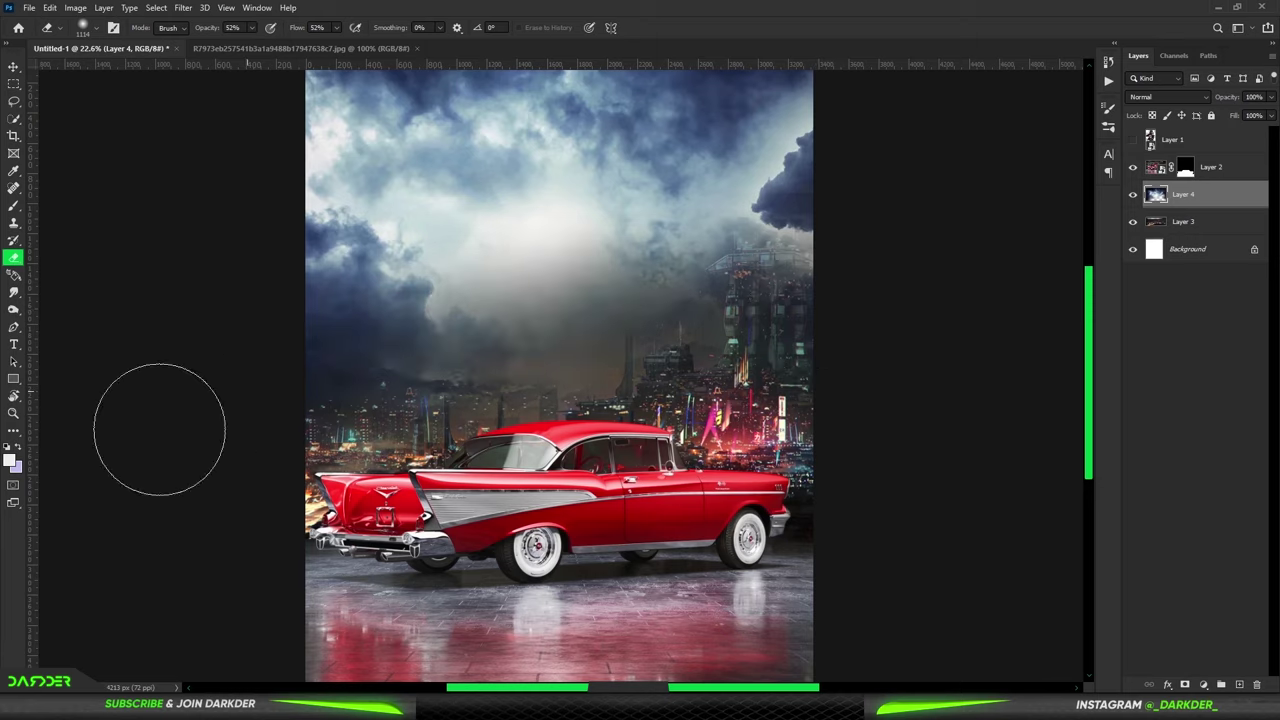
Add a Hue/Saturation adjustment at Hue -35, Saturation -35, Lightness -64 to darken the background.
scroll(157, 423, down, 3)
click(1203, 684)
click(1210, 558)
mouse_move(825, 430)
mouse_down()
mouse_move(778, 430)
mouse_move(795, 456)
mouse_move(775, 458)
mouse_up()
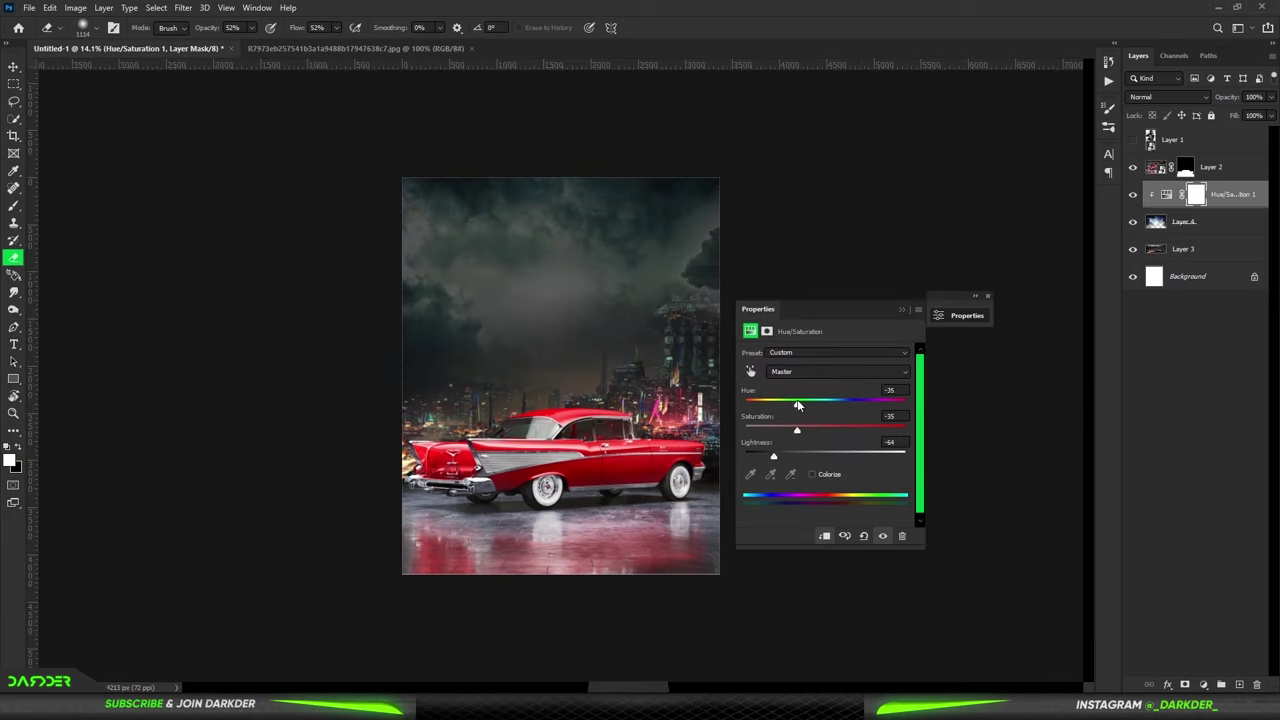
Add a Hue/Saturation adjustment to the car layer with lowered lightness.
click(987, 296)
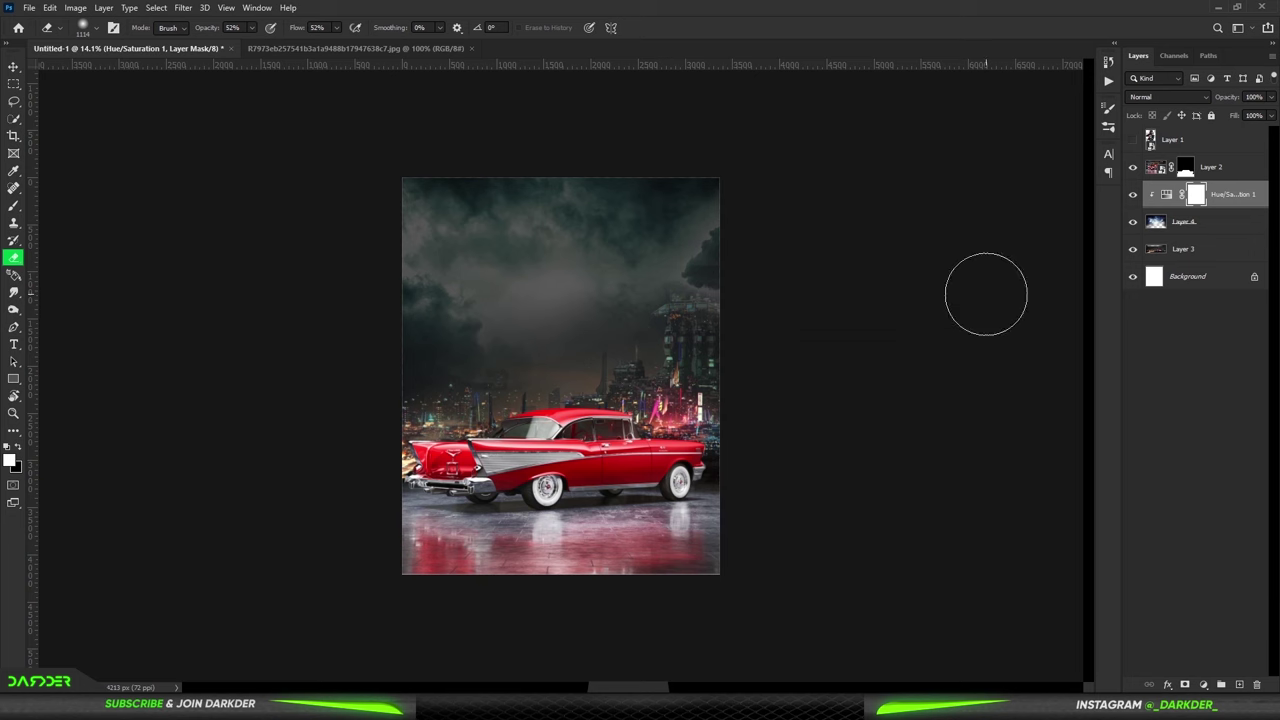
click(466, 388)
scroll(512, 476, up, 2)
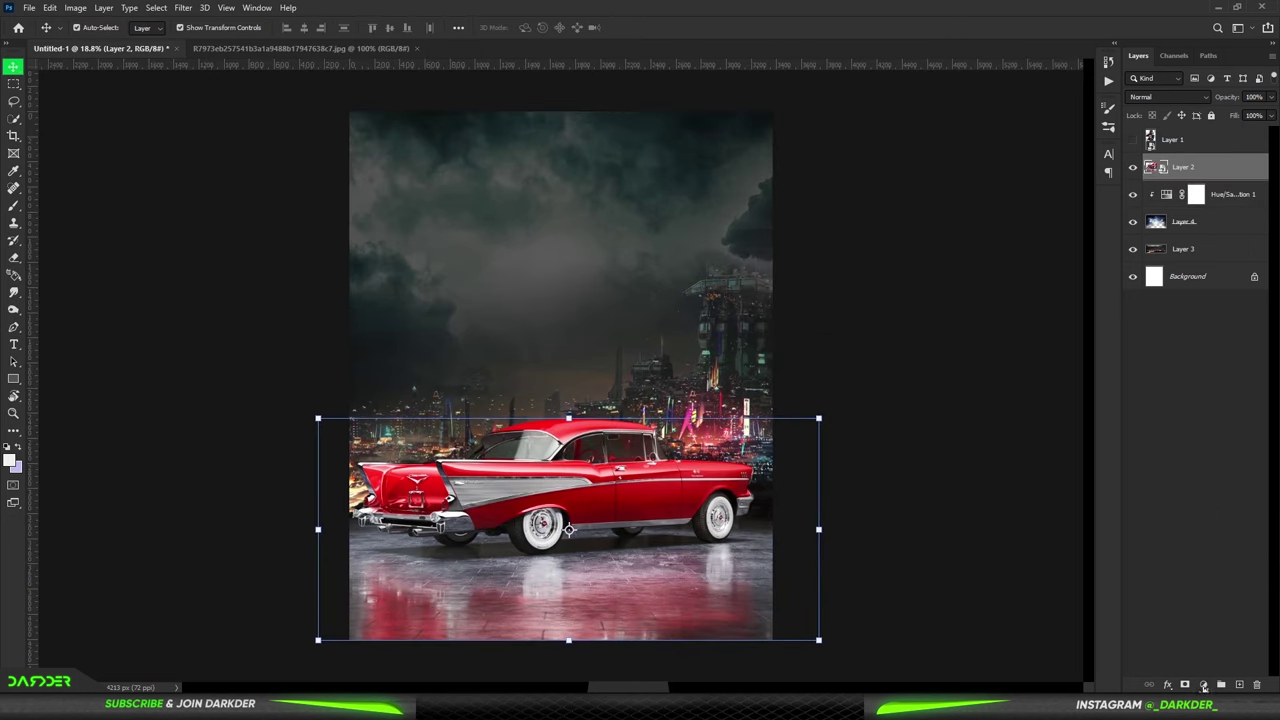
click(1203, 685)
click(1200, 530)
drag(825, 456, 771, 458)
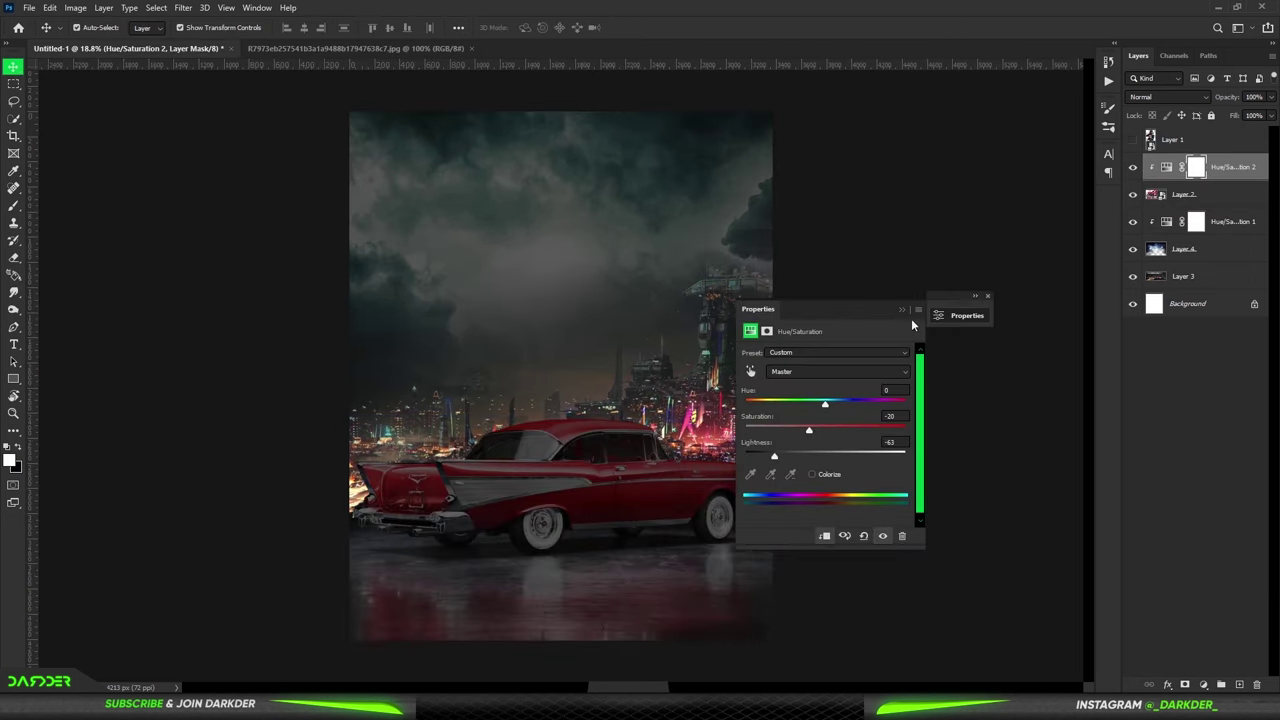
click(987, 296)
Add a darkening Curves layer clipped to the car, invert its mask, and paint it onto the lower body.
click(550, 480)
click(1203, 685)
click(1200, 514)
drag(885, 403, 888, 410)
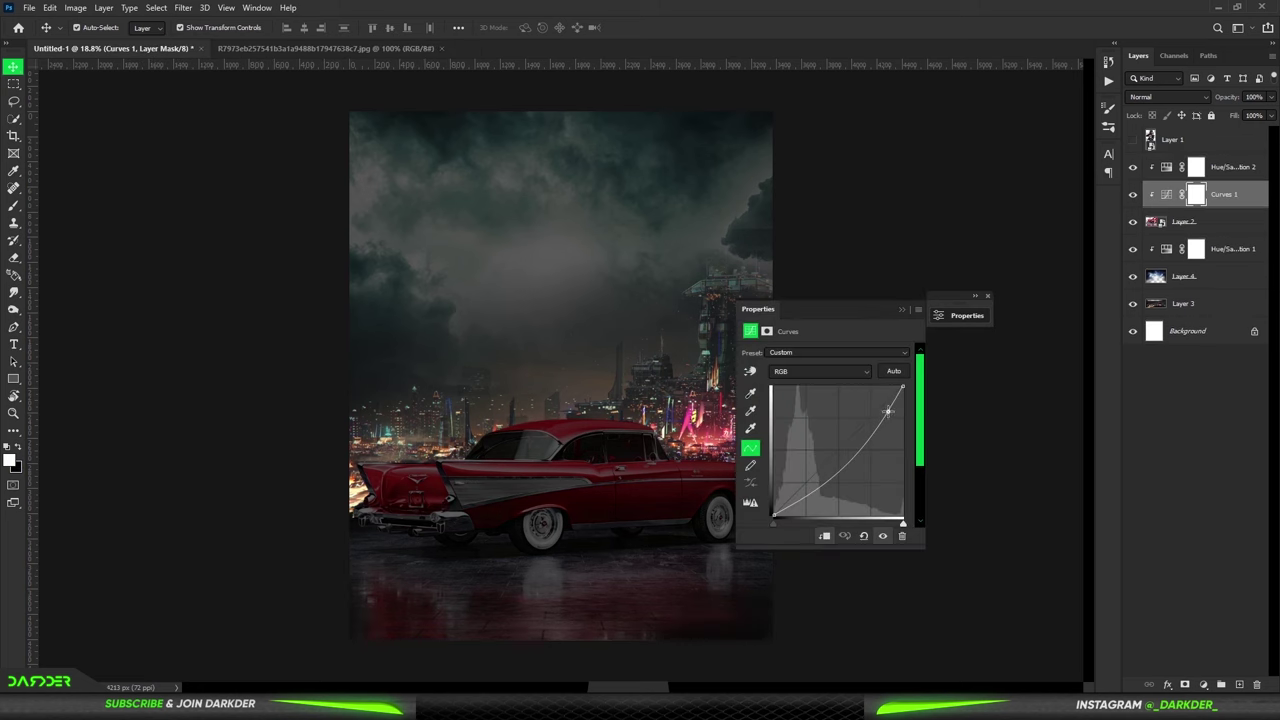
click(962, 315)
key(ctrl+i)
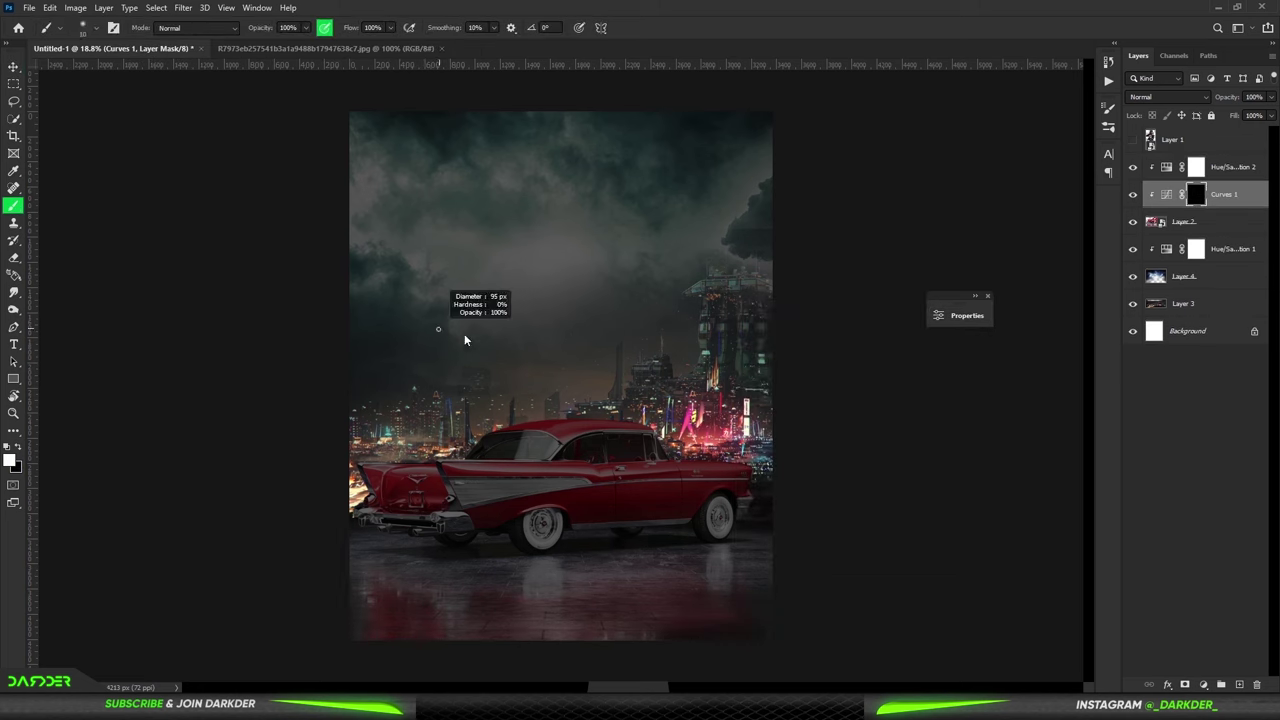
drag(513, 490, 854, 543)
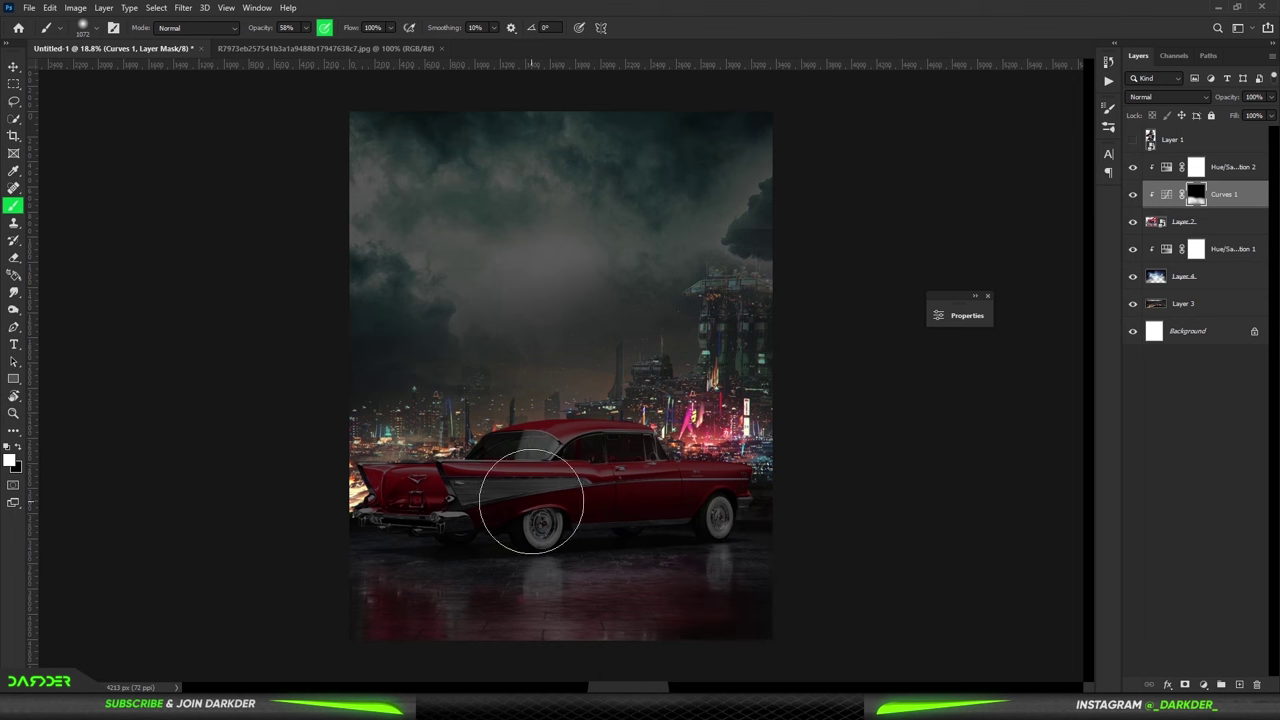
Add a magenta Solid Color fill layer set to Color Dodge blending.
click(1230, 249)
click(1203, 685)
click(1190, 449)
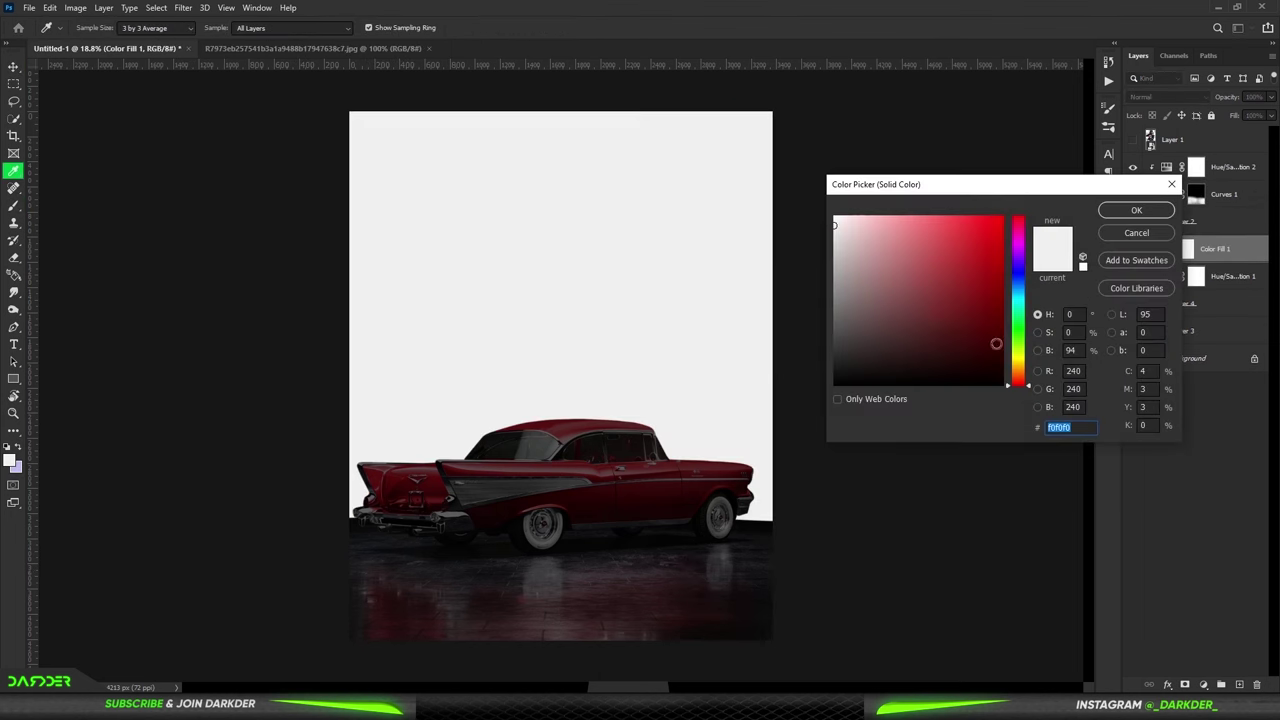
click(1000, 216)
drag(1018, 345, 1018, 246)
click(1136, 210)
key(v)
click(1167, 96)
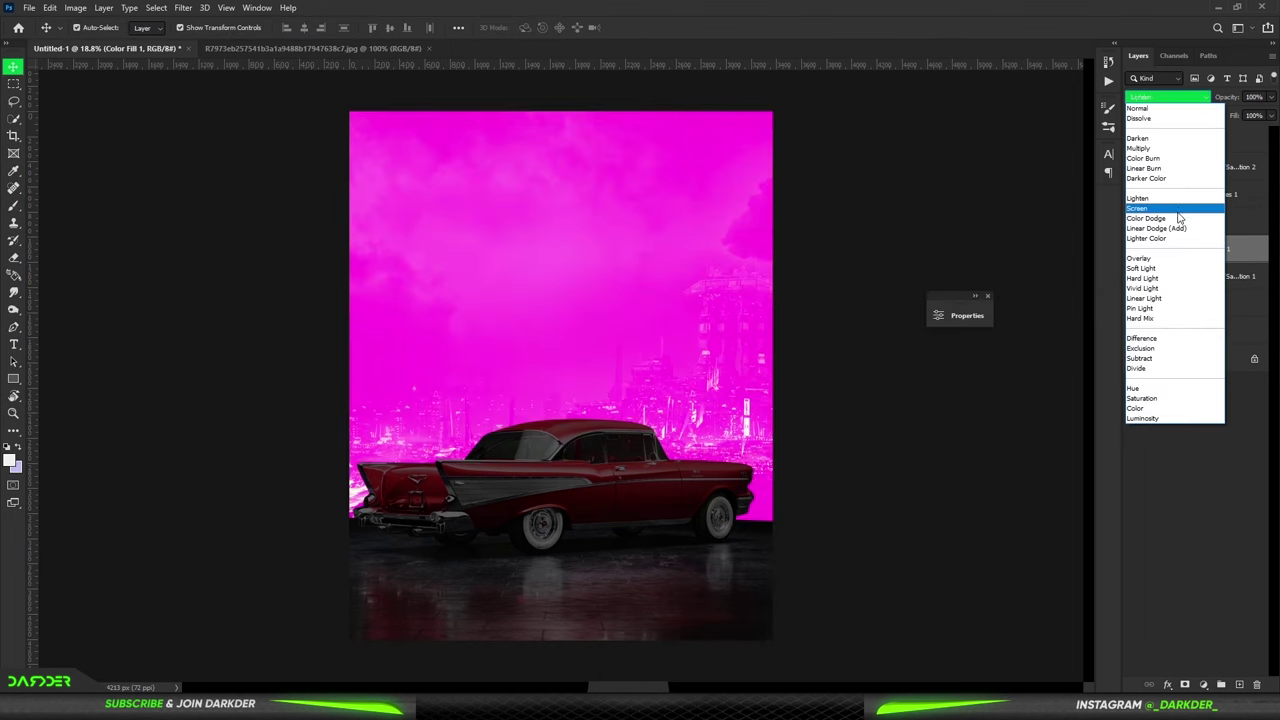
click(1150, 218)
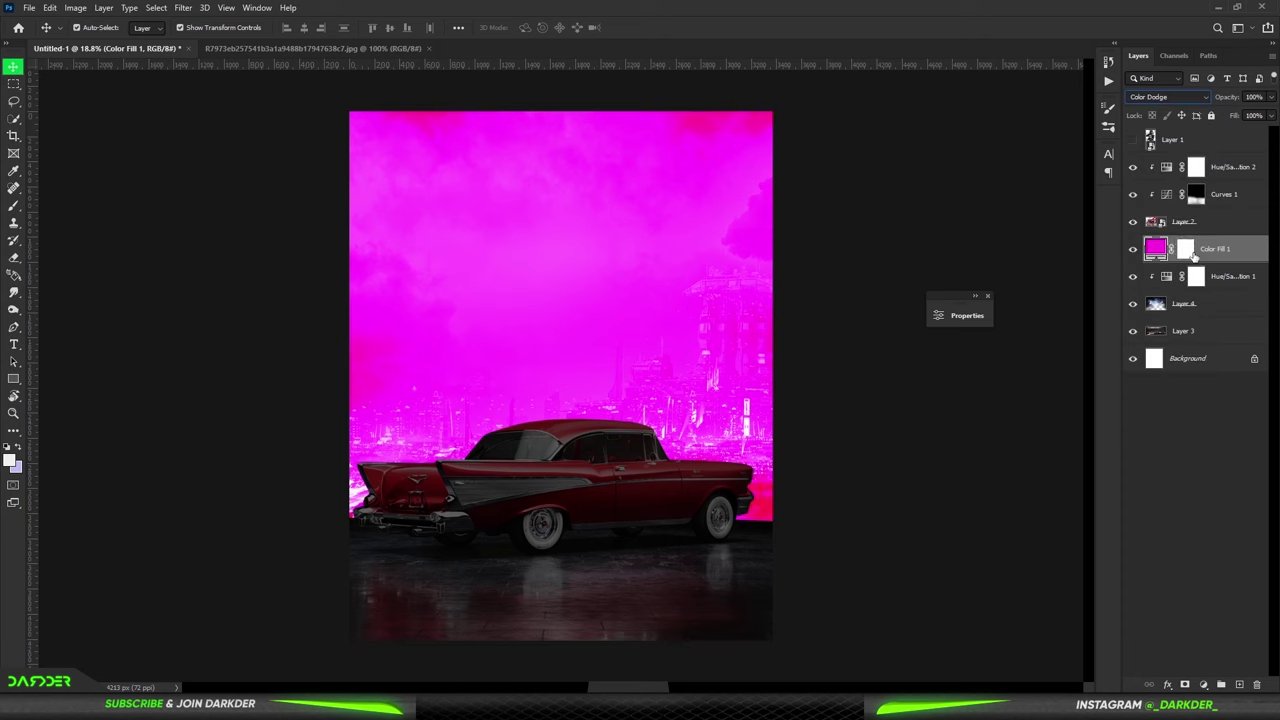
Invert the fill's mask, paint in the glow, and recolour the fill to warm orange.
click(1185, 249)
key(ctrl+i)
click(14, 204)
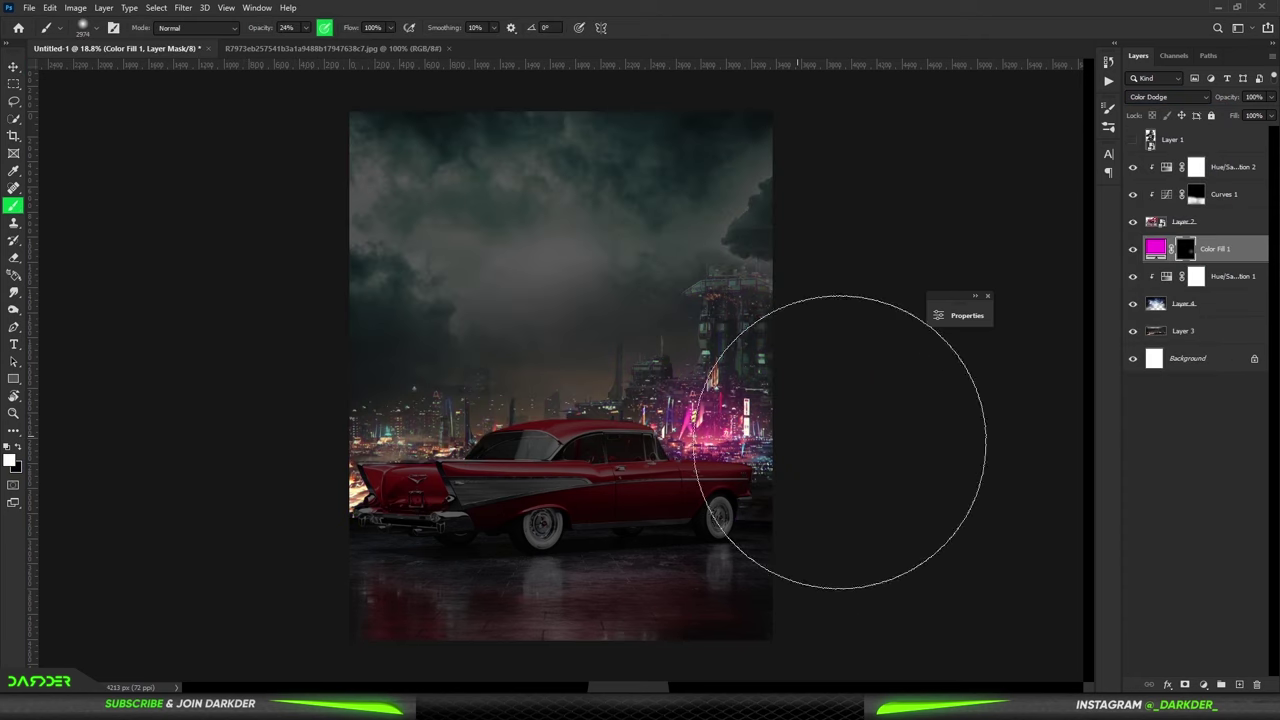
double_click(1155, 248)
drag(1018, 243, 1022, 370)
key(Return)
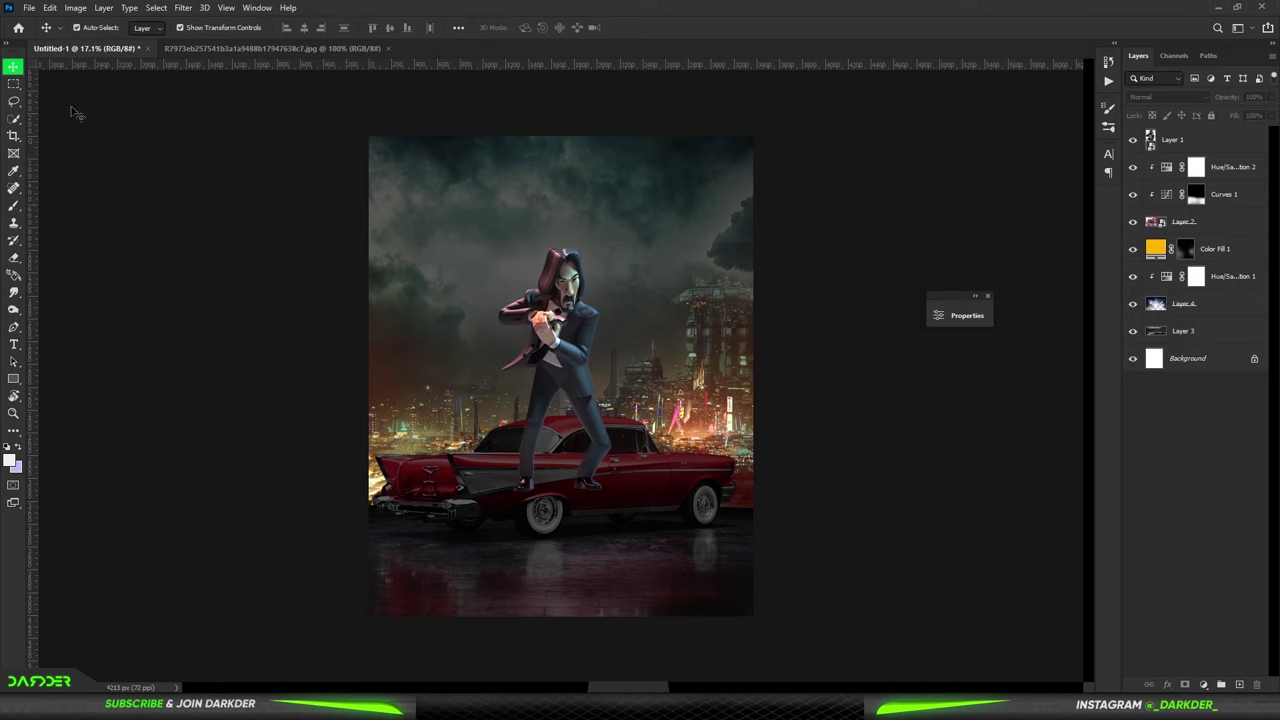
Move the suited figure onto the car roof and scale it to about 63%.
key(ctrl+t)
drag(571, 375, 585, 268)
drag(585, 116, 585, 237)
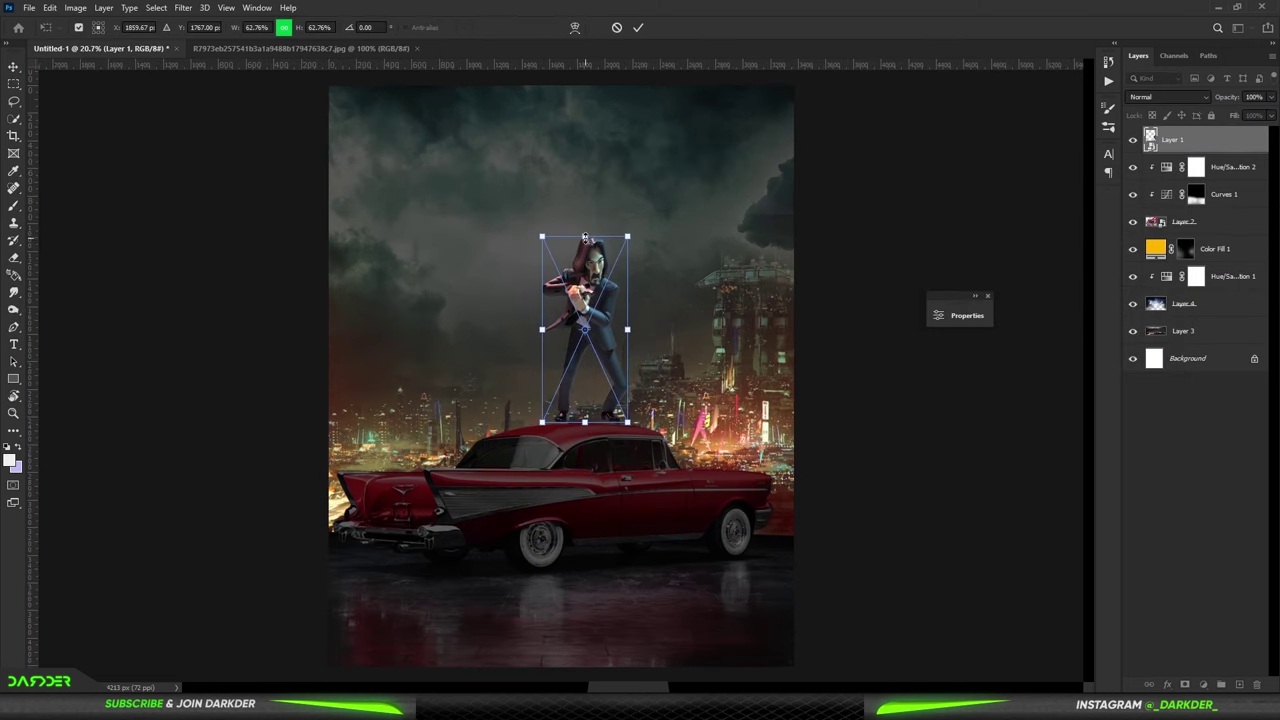
key(Return)
Add a darkening Curves layer above the car adjustments with an inverted mask.
scroll(586, 394, up, 5)
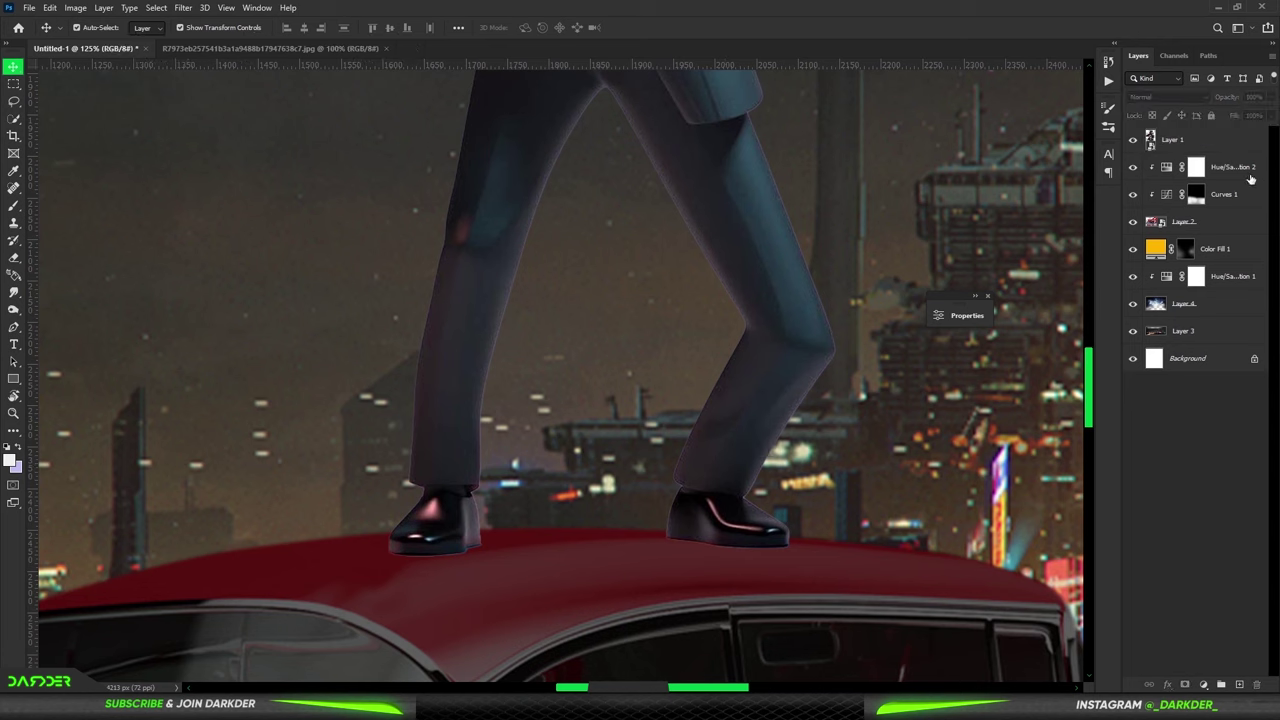
click(1250, 178)
click(1203, 684)
click(1200, 506)
drag(903, 388, 903, 494)
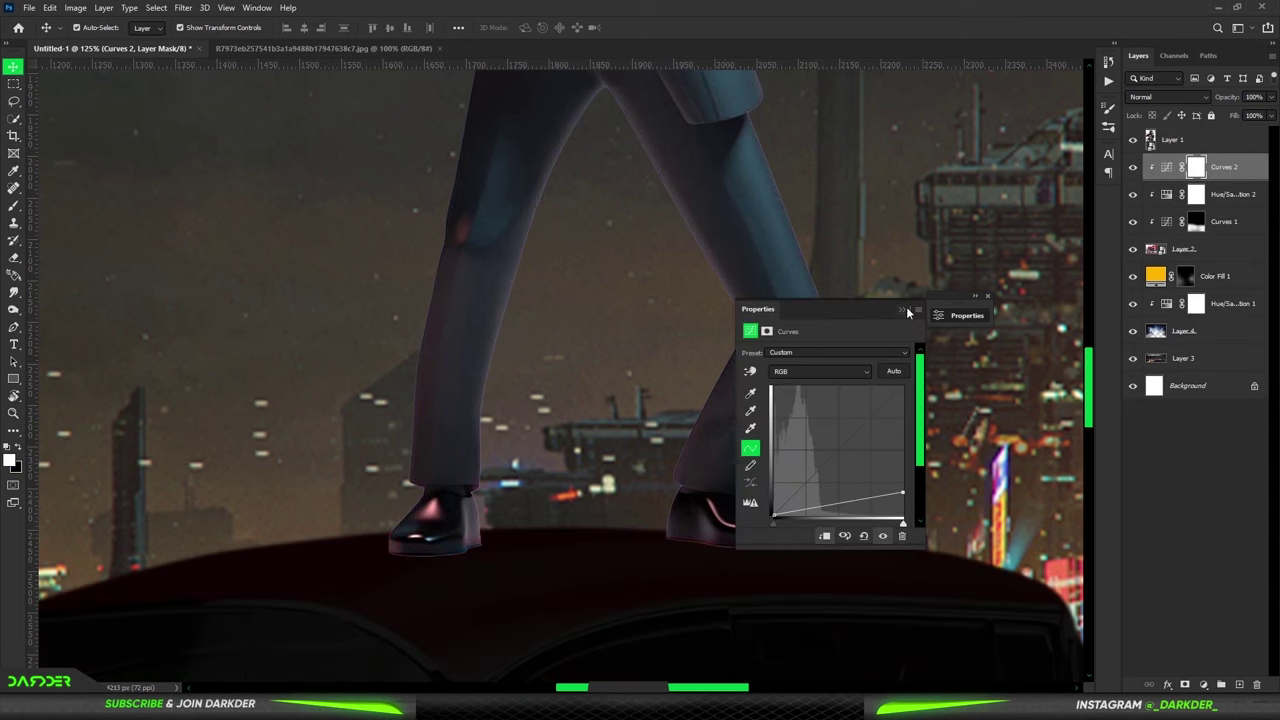
click(908, 313)
key(ctrl+i)
Paint a contact shadow under the right shoe on the Curves mask, then lower brush opacity.
scroll(586, 420, up, 1)
key(b)
right_click(472, 402)
key(Escape)
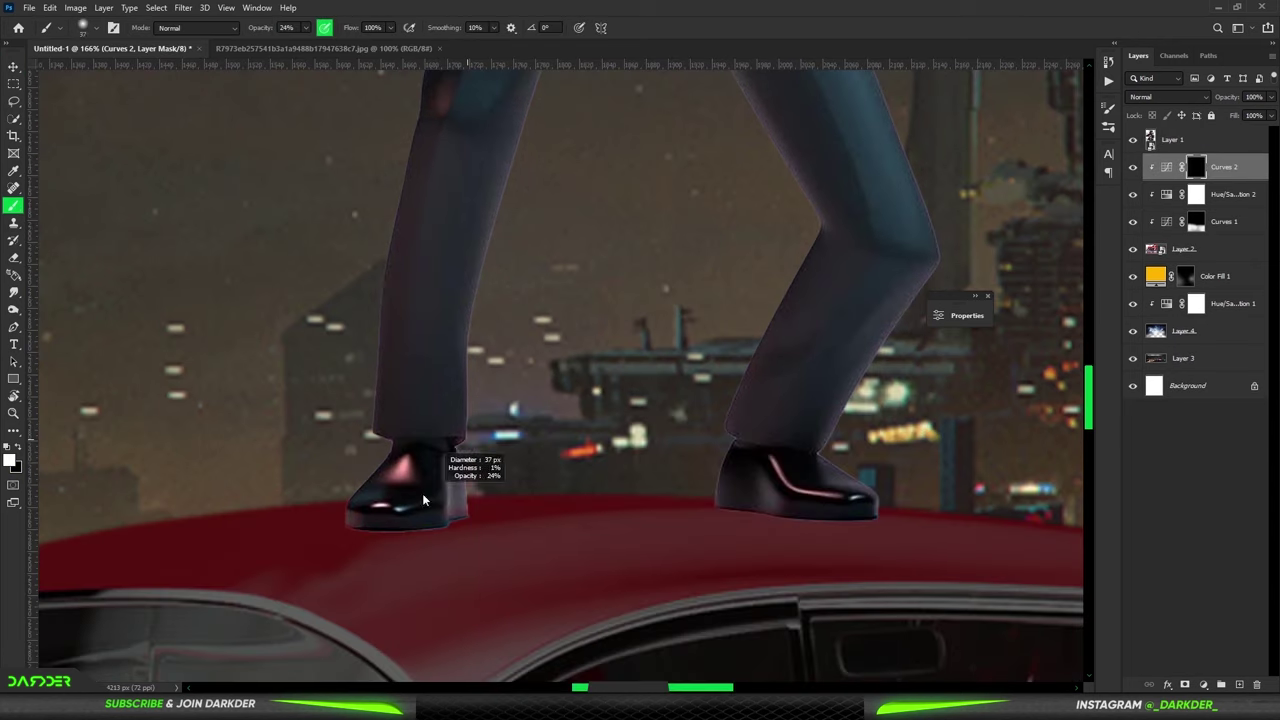
scroll(447, 582, up, 3)
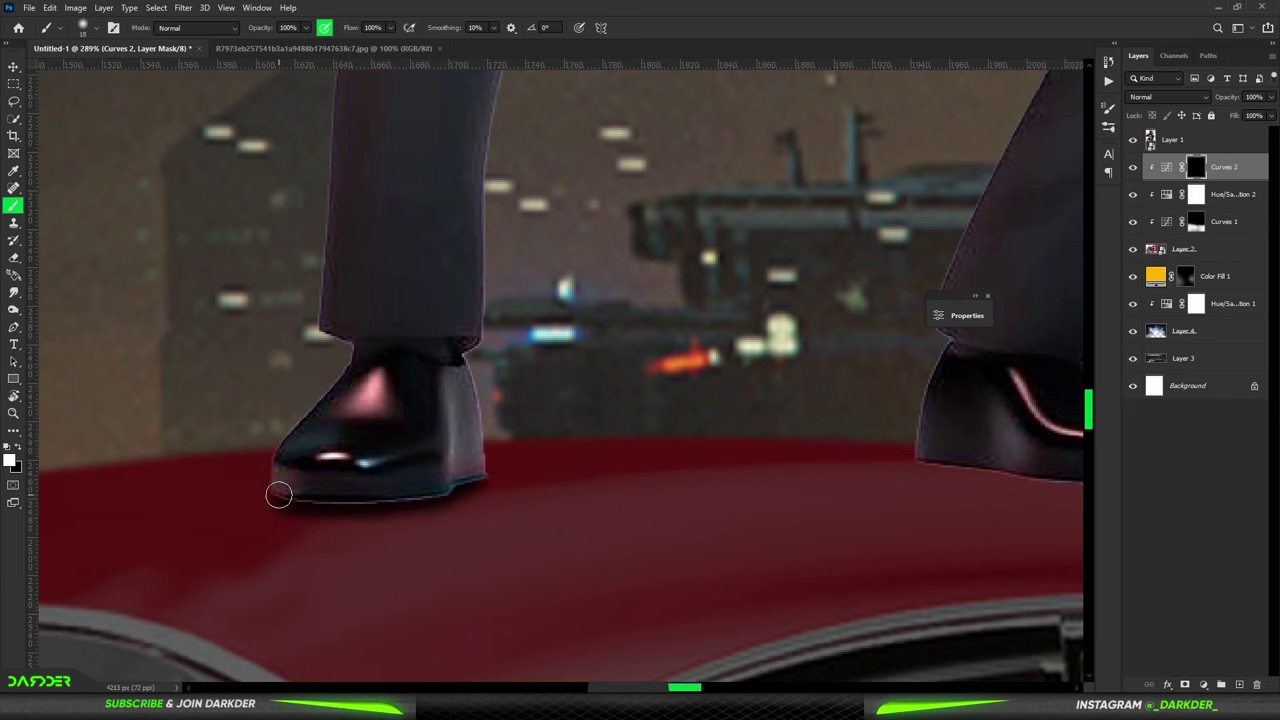
scroll(951, 443, up, 2)
drag(951, 443, 689, 437)
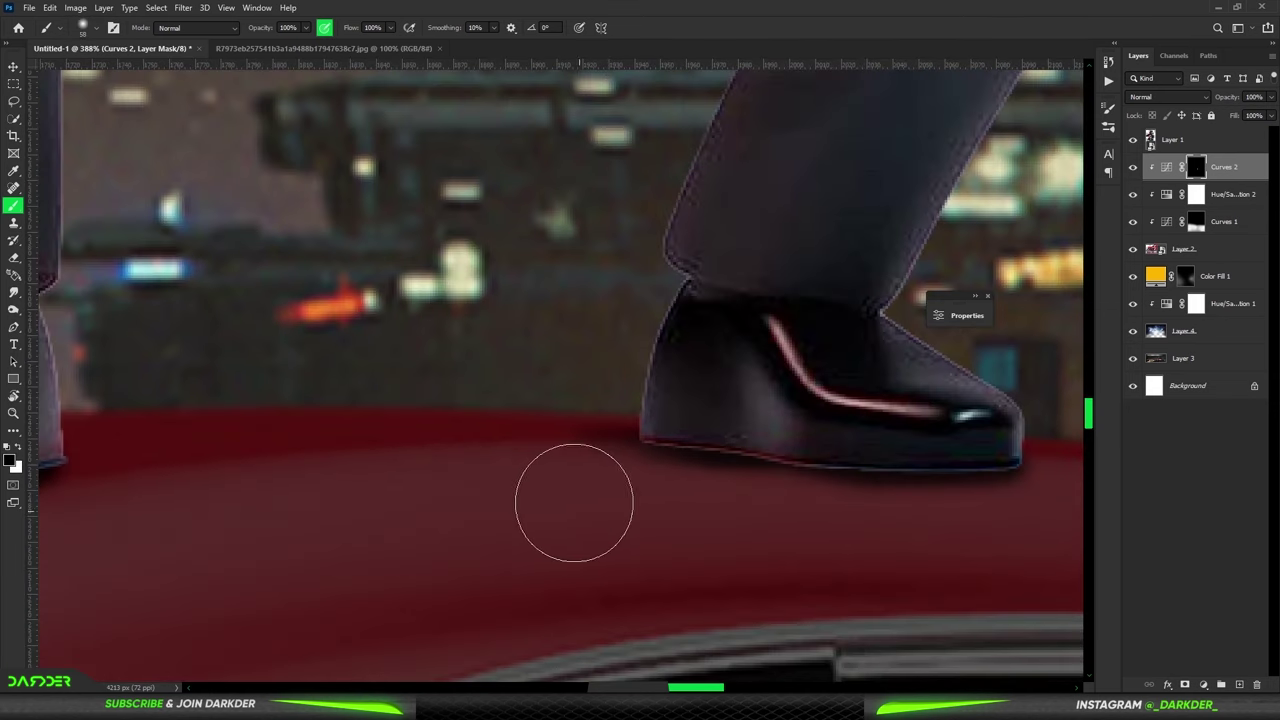
scroll(574, 502, down, 5)
key(8)
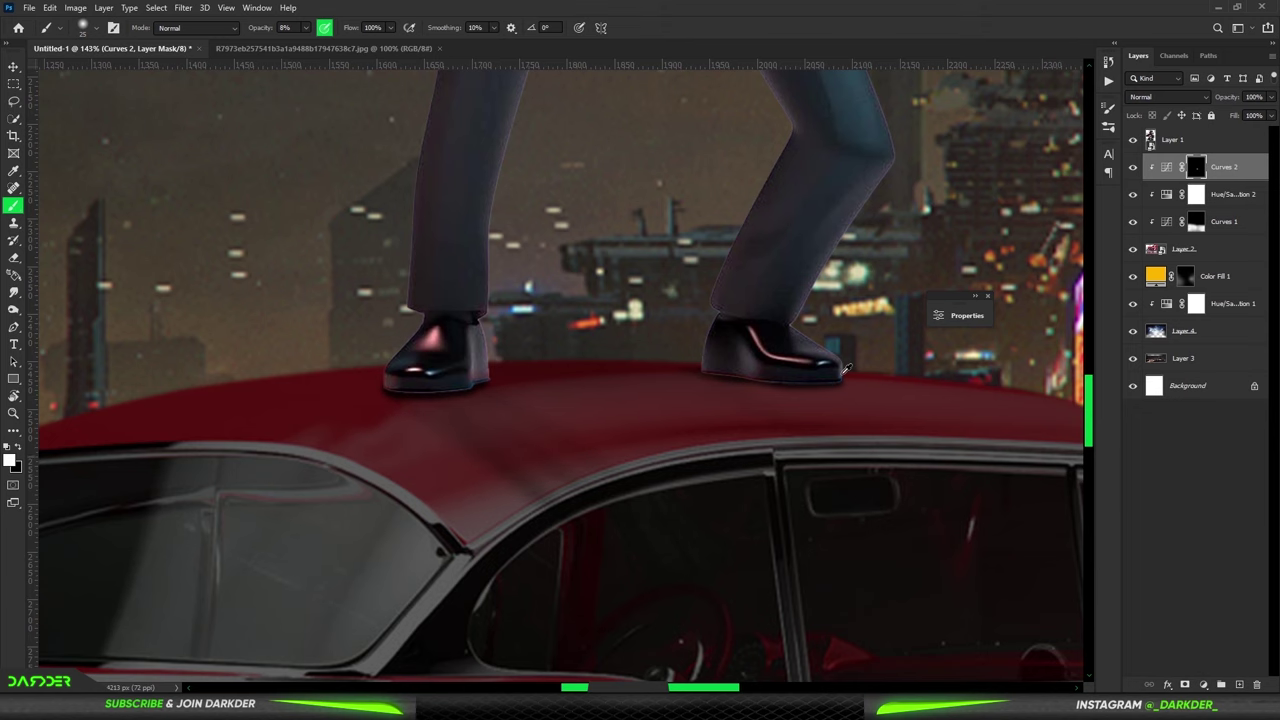
Paint shadows under the shoes on the roof and soften the dark streaks with a larger brush.
scroll(845, 370, down, 5)
scroll(580, 425, up, 3)
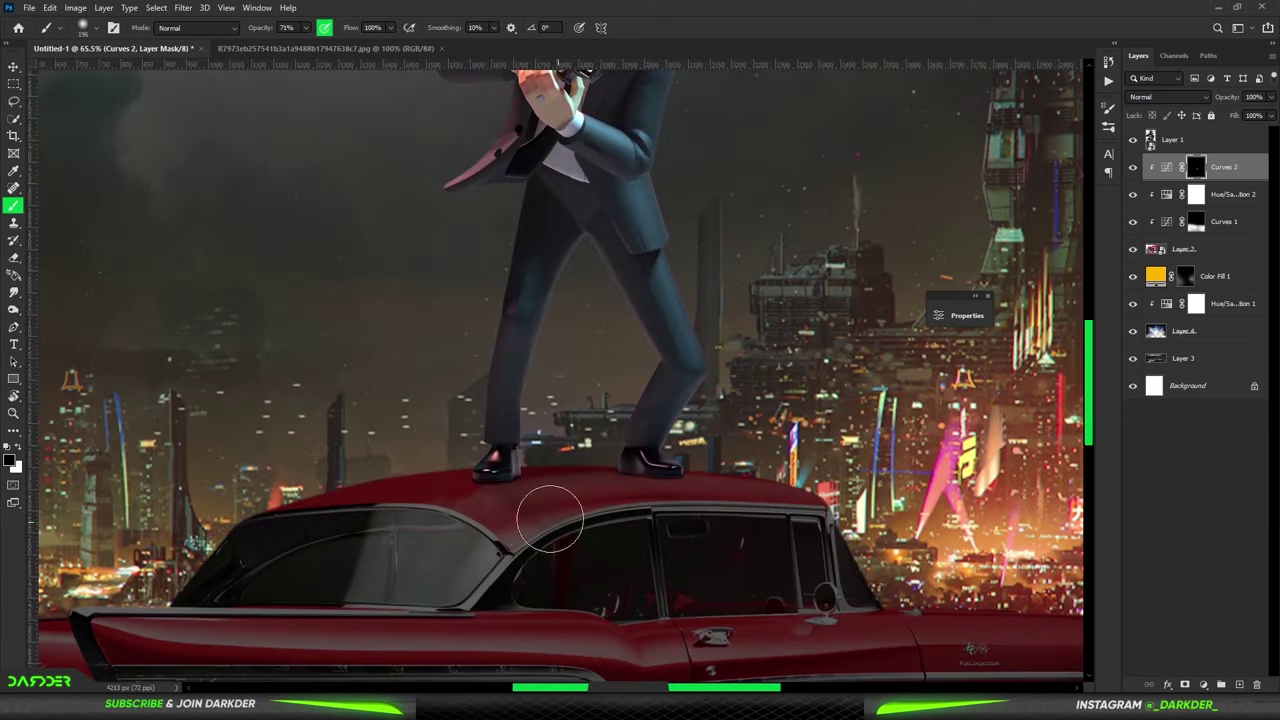
scroll(550, 518, up, 2)
scroll(663, 486, up, 1)
drag(510, 470, 418, 377)
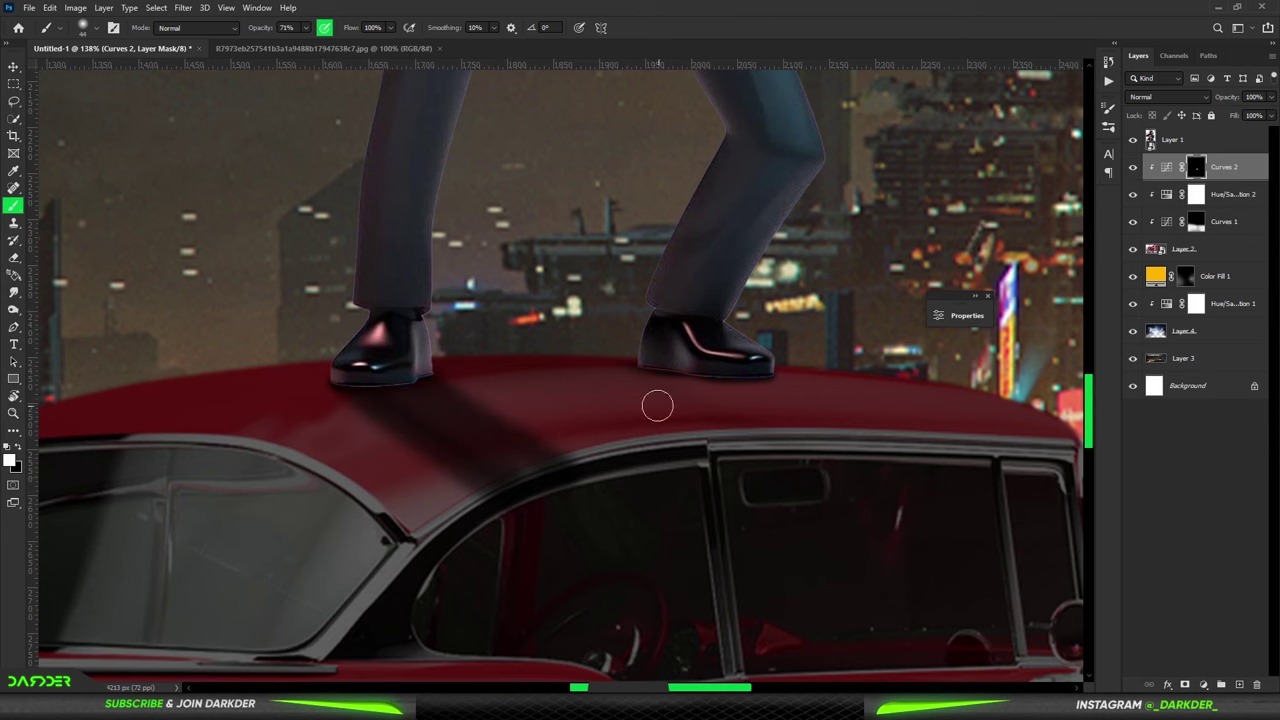
key(bracketright)
key(bracketright)
key(bracketright)
drag(606, 464, 562, 470)
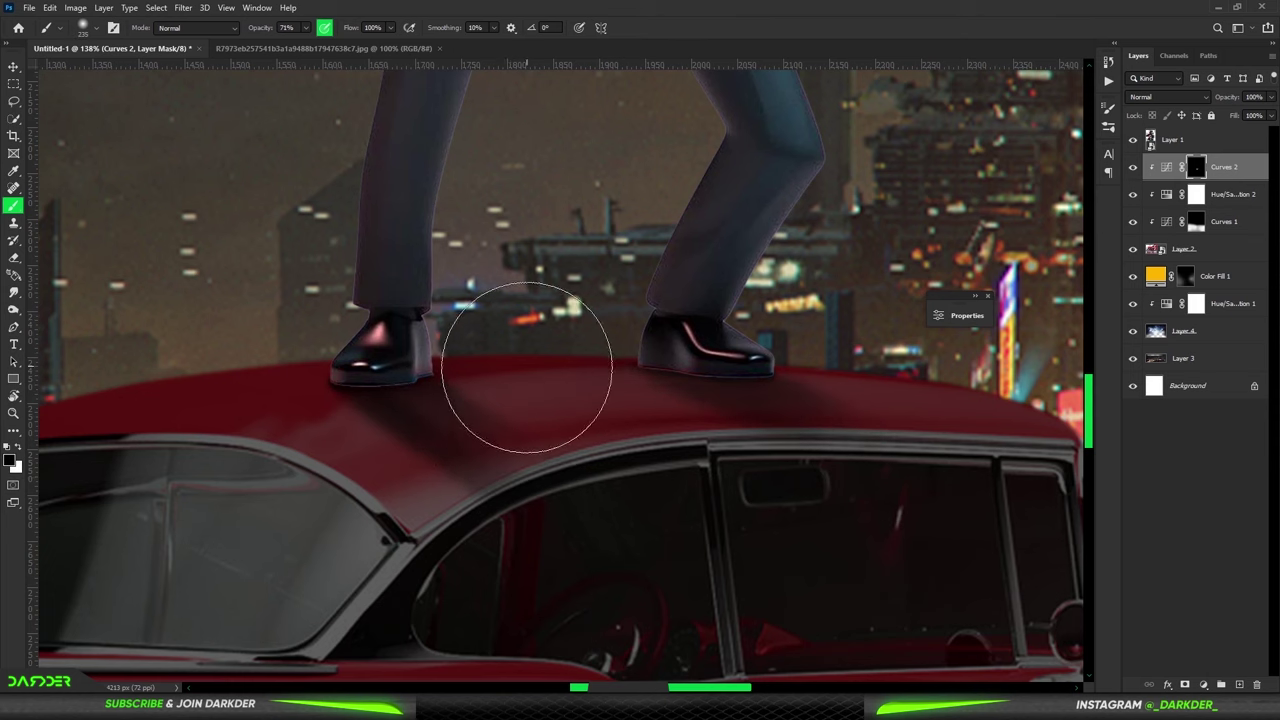
Add an Exposure adjustment layer above the figure.
scroll(482, 529, down, 2)
scroll(600, 470, down, 2)
scroll(667, 441, down, 1)
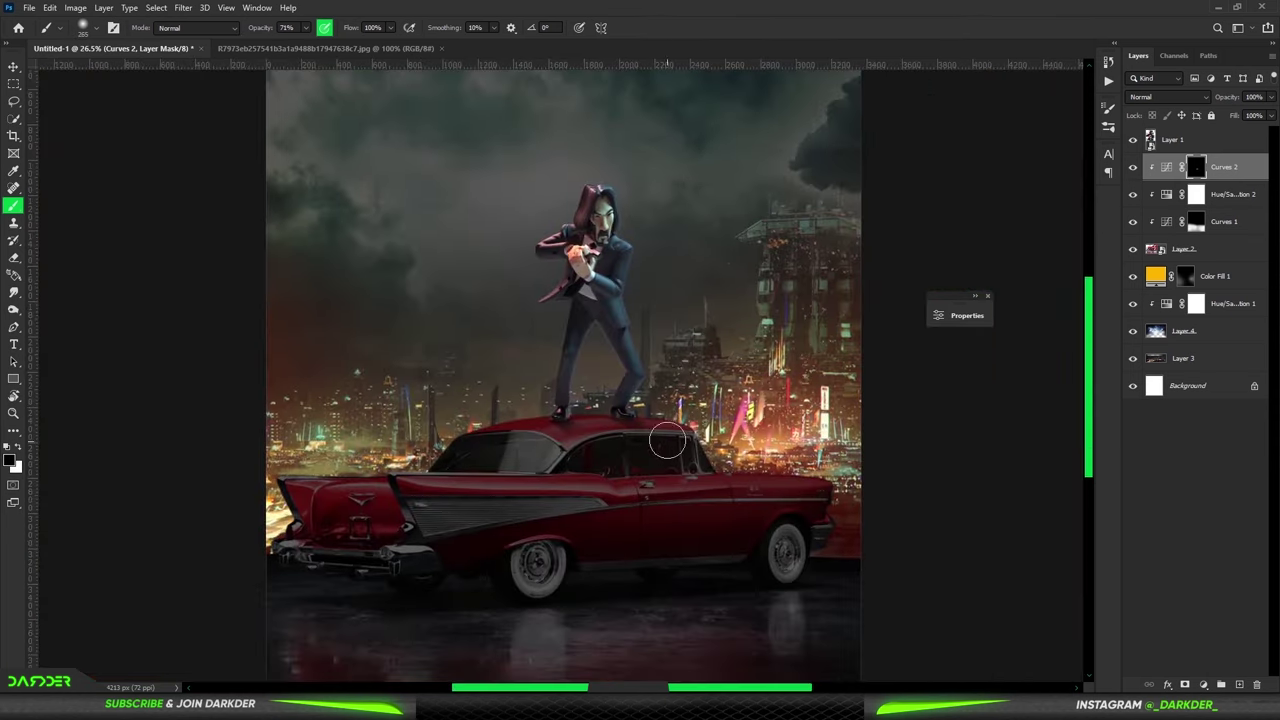
click(1238, 145)
click(1203, 684)
Clip the Exposure layer to the figure and set Exposure to -2.44.
click(1210, 570)
drag(825, 386, 797, 390)
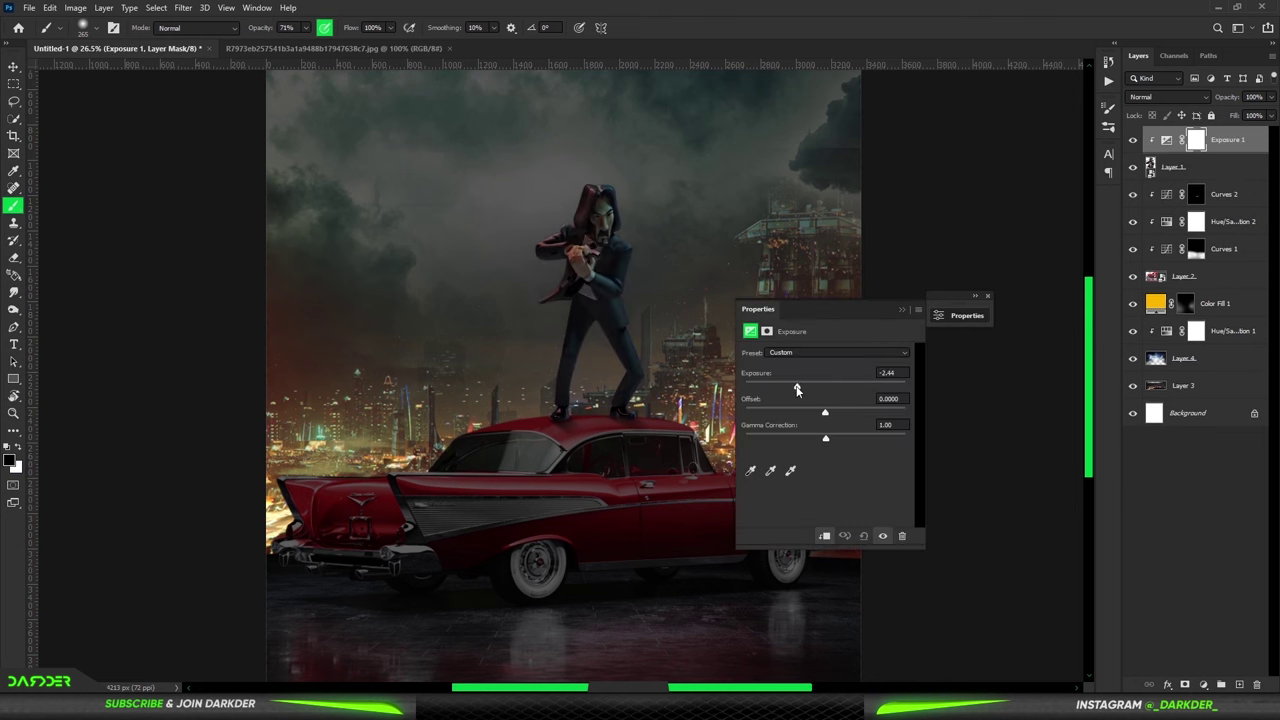
click(901, 309)
scroll(563, 370, down, 2)
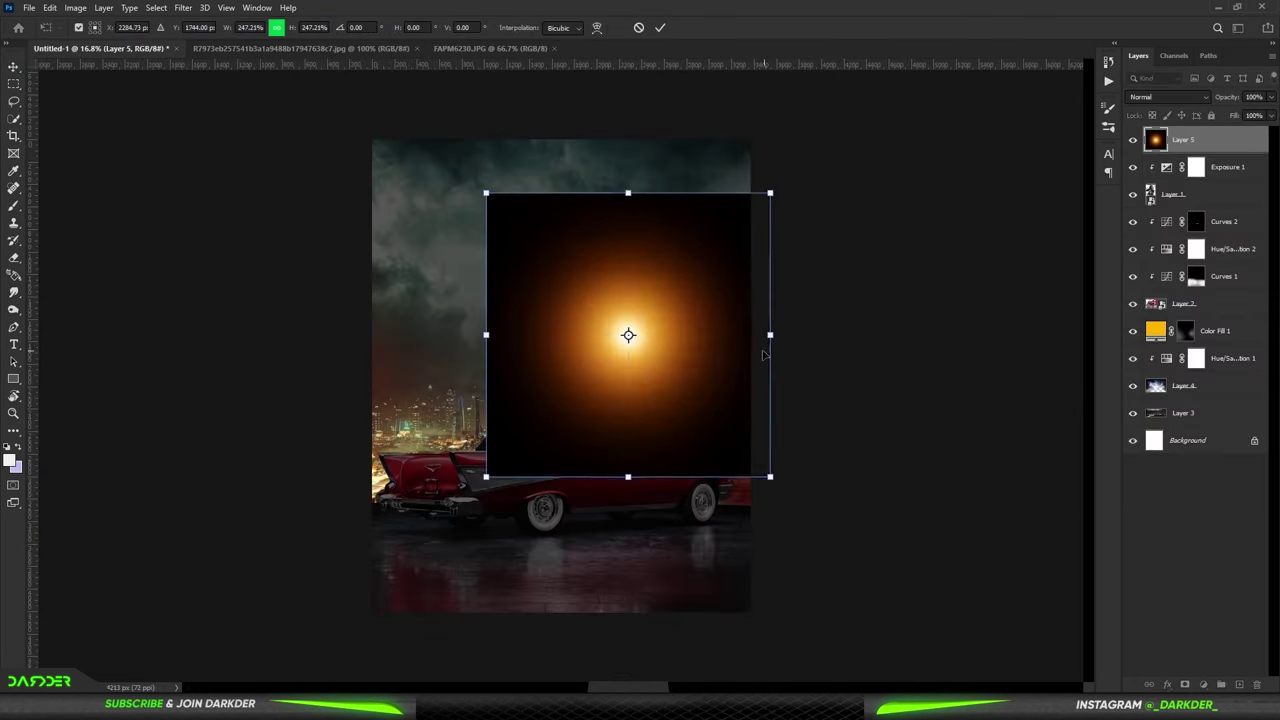
Drag the FAPM6230.JPG glow image in, place it behind the car, and set Color Dodge.
drag(183, 48, 569, 417)
drag(1220, 304, 1216, 312)
click(1168, 96)
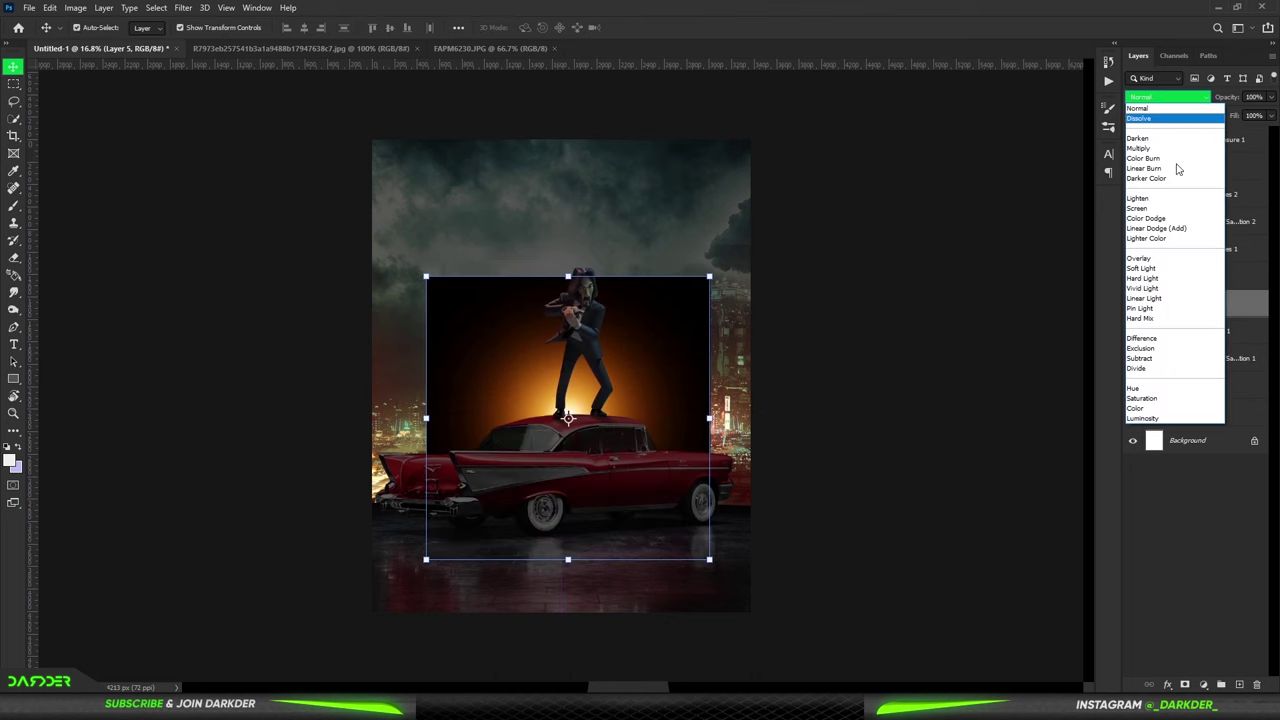
click(1170, 228)
drag(623, 357, 686, 343)
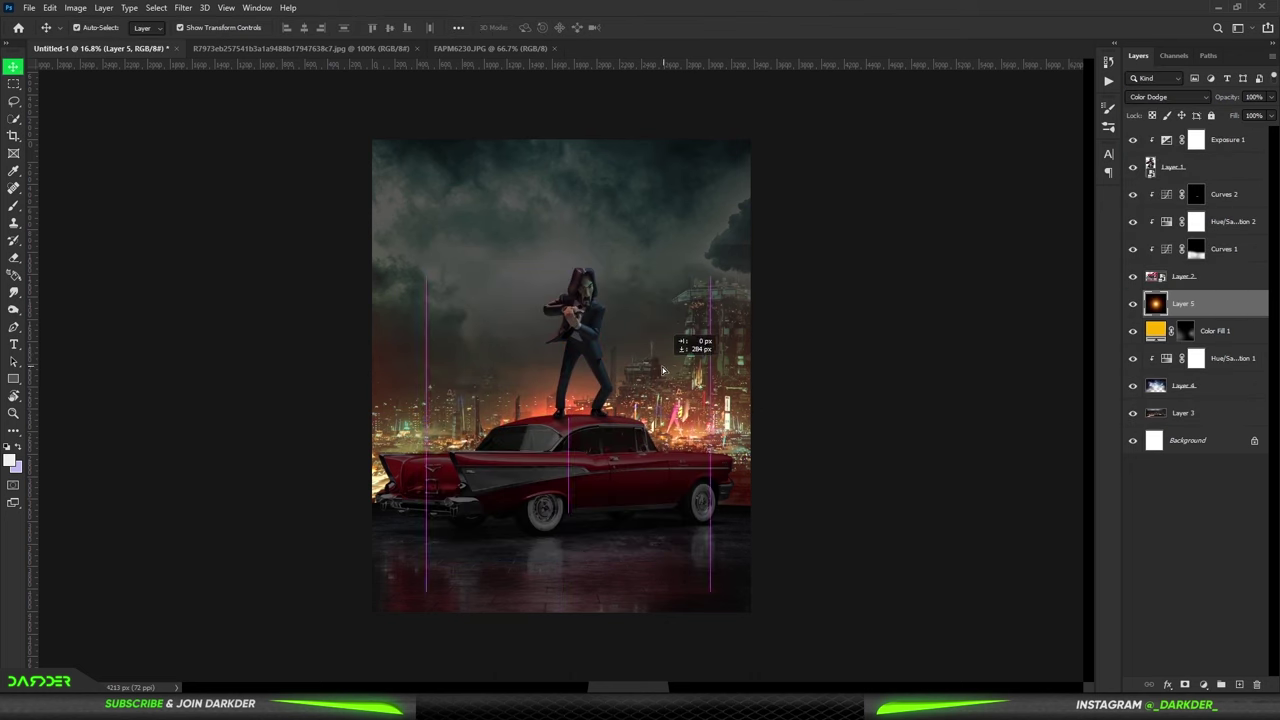
Add a red-orange Solid Color fill in Linear Dodge (Add) with an inverted mask.
click(1189, 334)
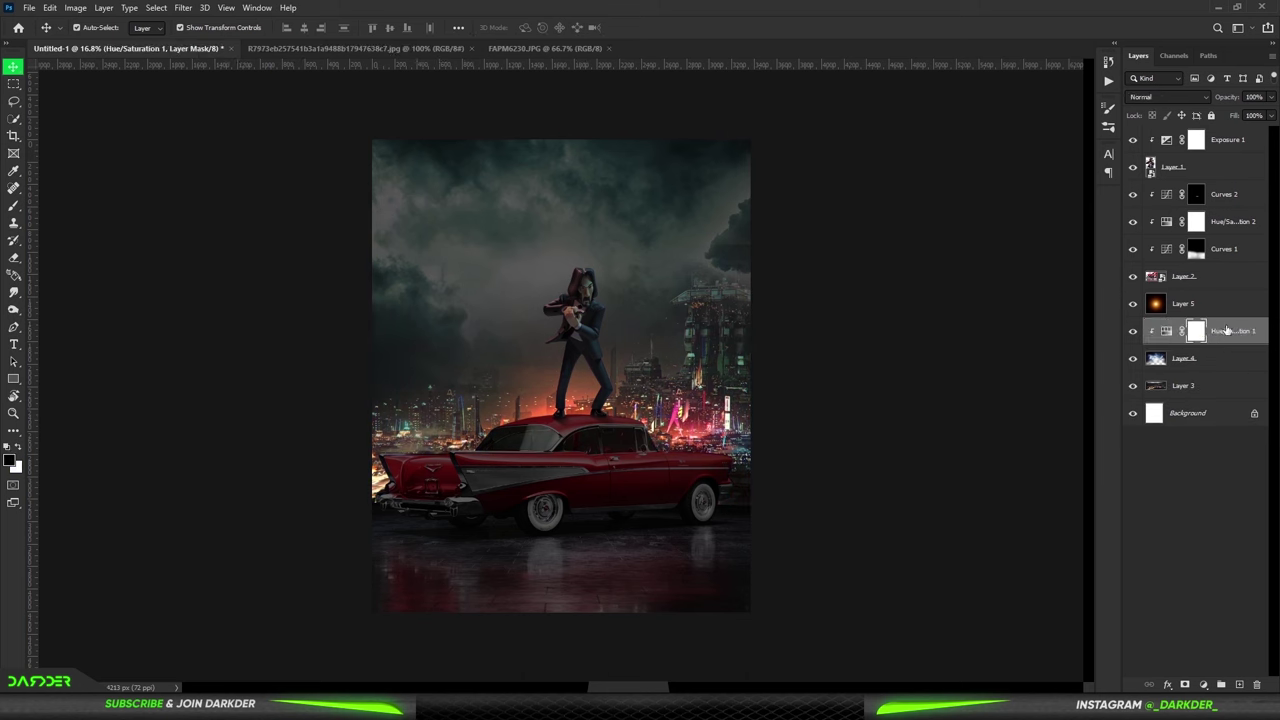
click(1183, 303)
click(1203, 684)
click(1180, 449)
click(1000, 218)
click(1136, 210)
click(1168, 96)
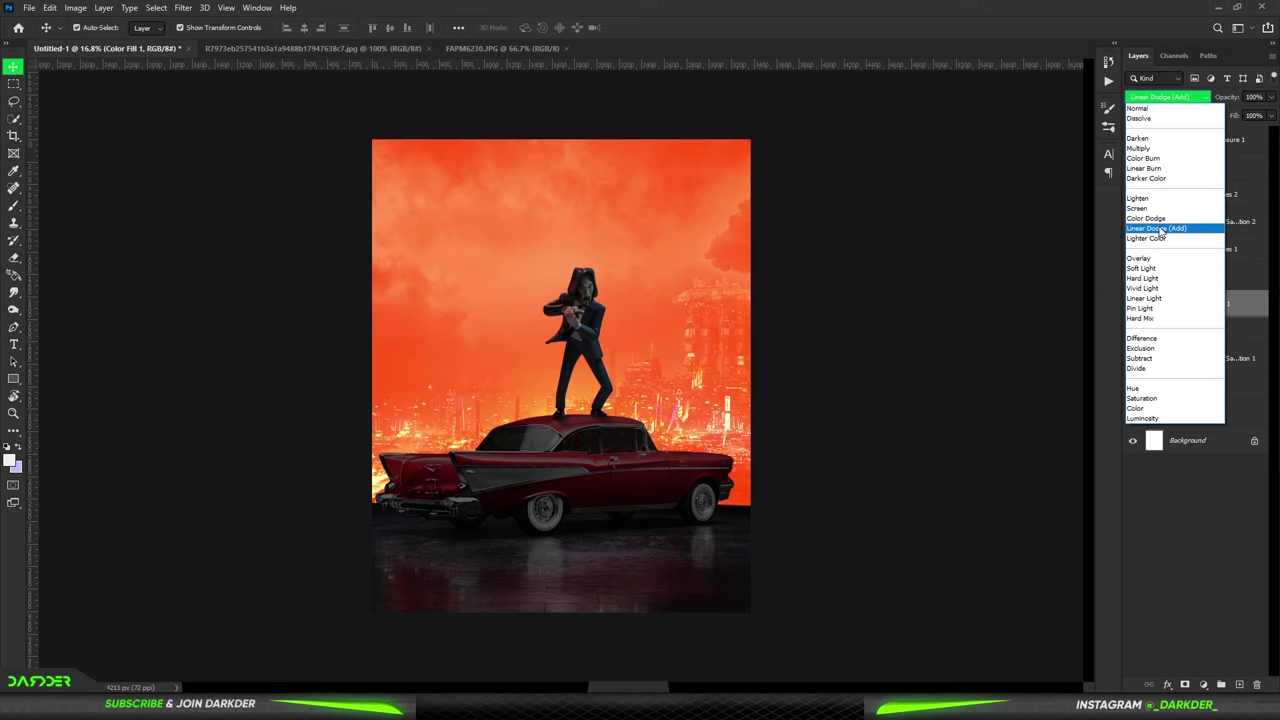
click(1160, 223)
key(ctrl+i)
Paint the red-orange glow around car and figure, and add the bonfire photo in Linear Dodge (Add).
key(b)
mouse_move(557, 415)
mouse_down()
mouse_move(543, 543)
mouse_move(486, 271)
mouse_up()
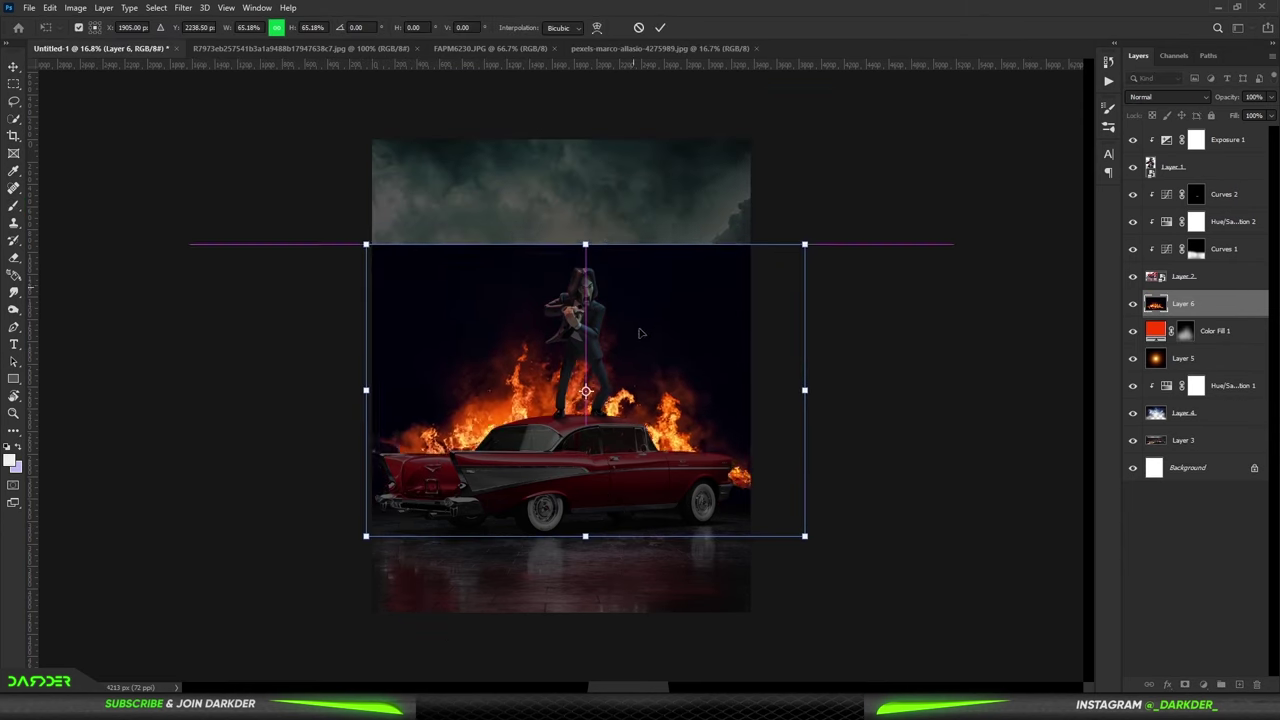
drag(640, 333, 669, 288)
click(1168, 96)
key(Return)
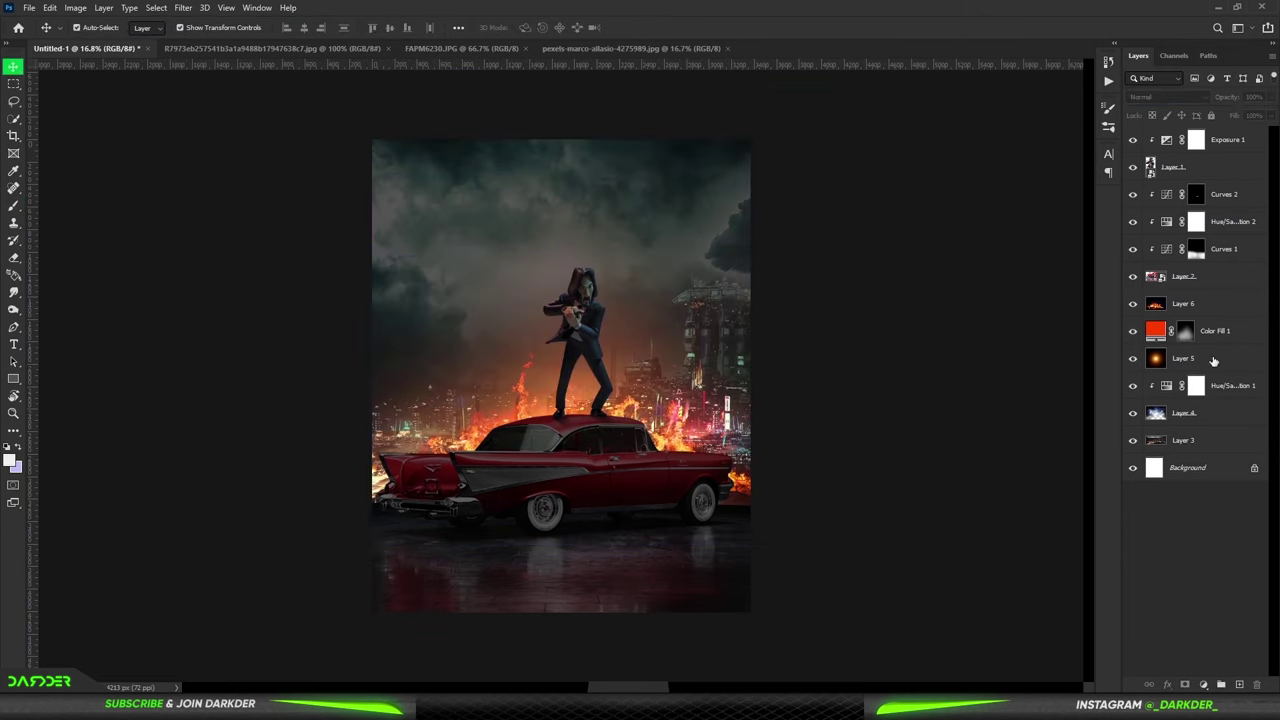
click(1168, 96)
click(1155, 228)
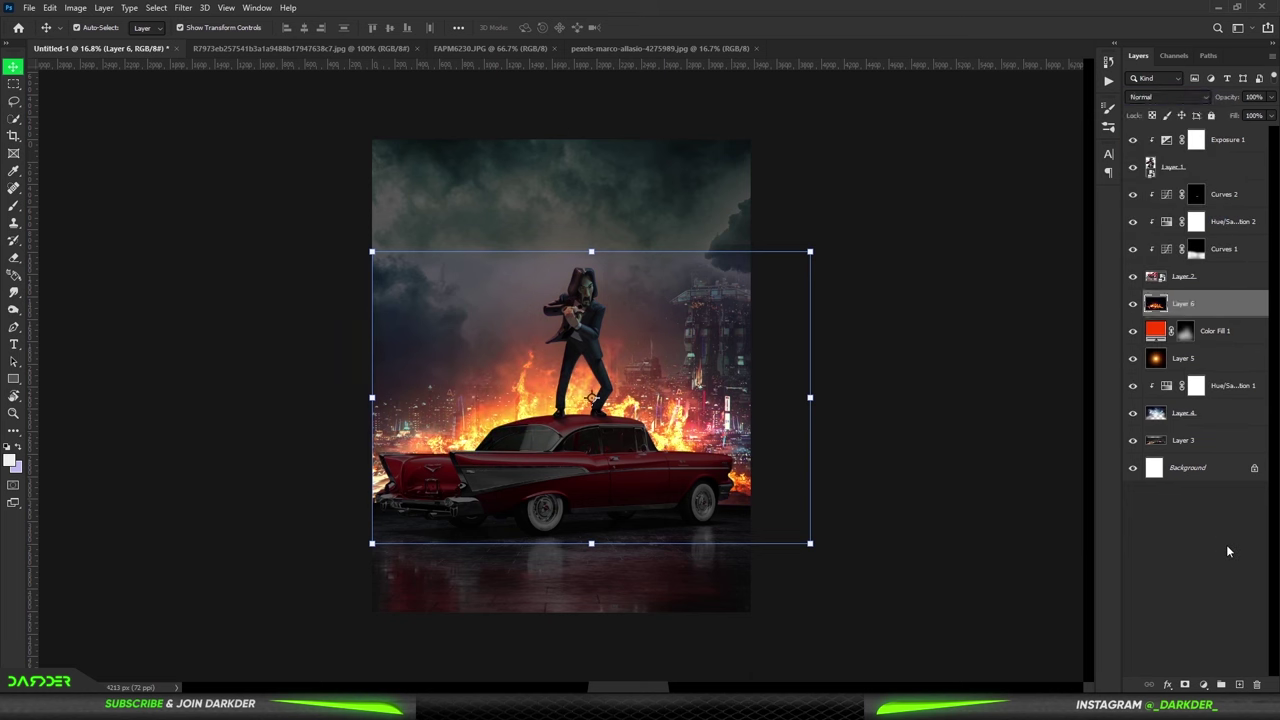
drag(686, 338, 680, 348)
click(13, 257)
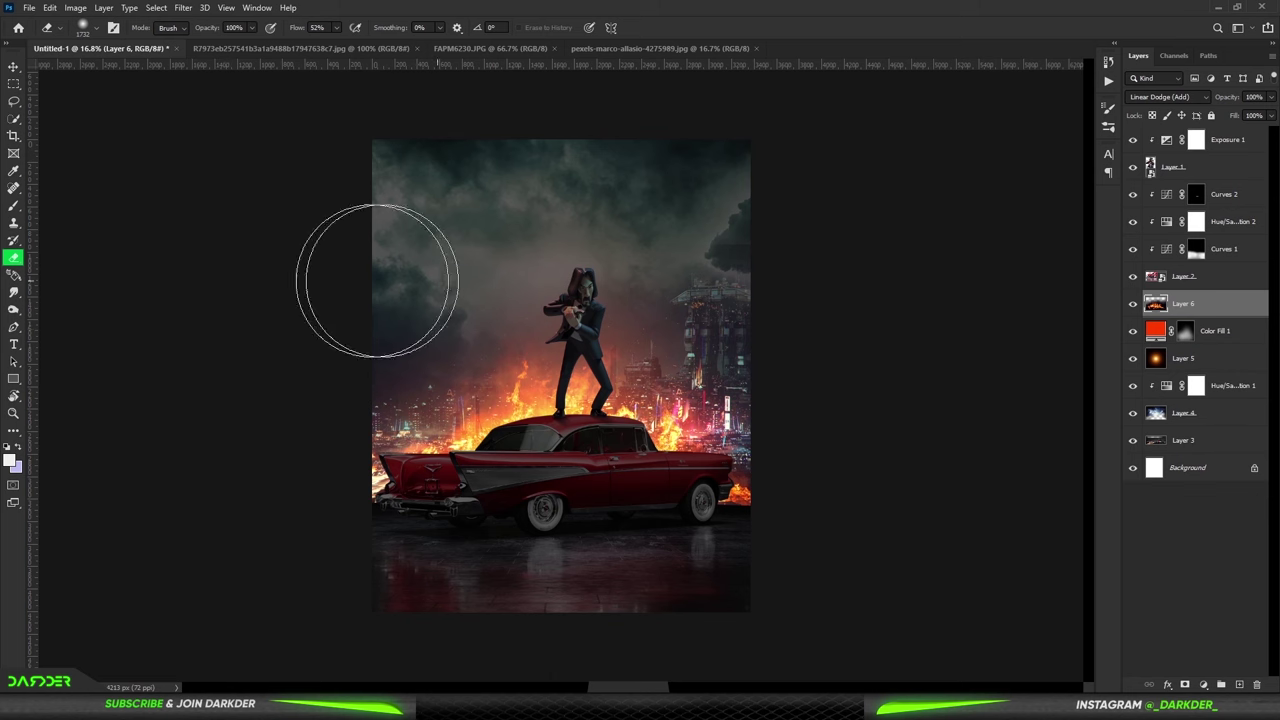
key(v)
Add a Solid Color fill layer directly above the Background layer.
click(1190, 467)
click(1203, 684)
click(1186, 449)
Make the new fill black and give Layer 3 a Gaussian Blur of about 7.8 pixels.
click(1134, 209)
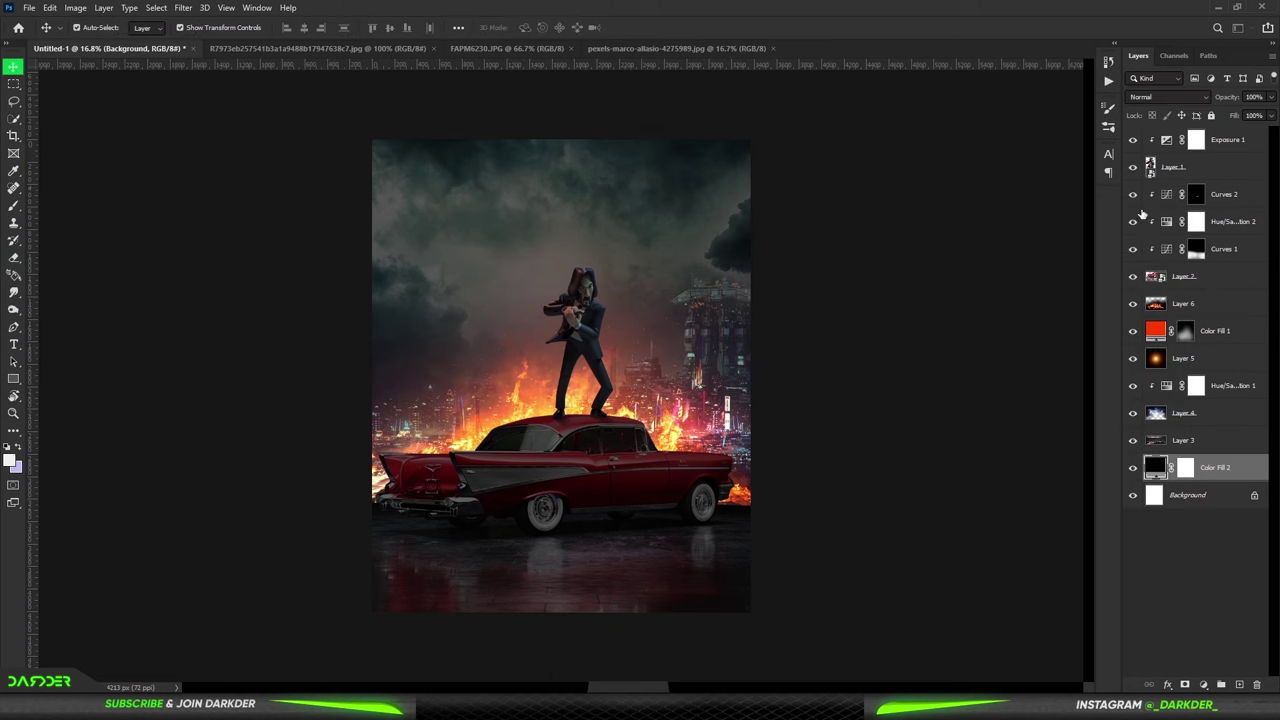
scroll(440, 309, down, 1)
click(472, 346)
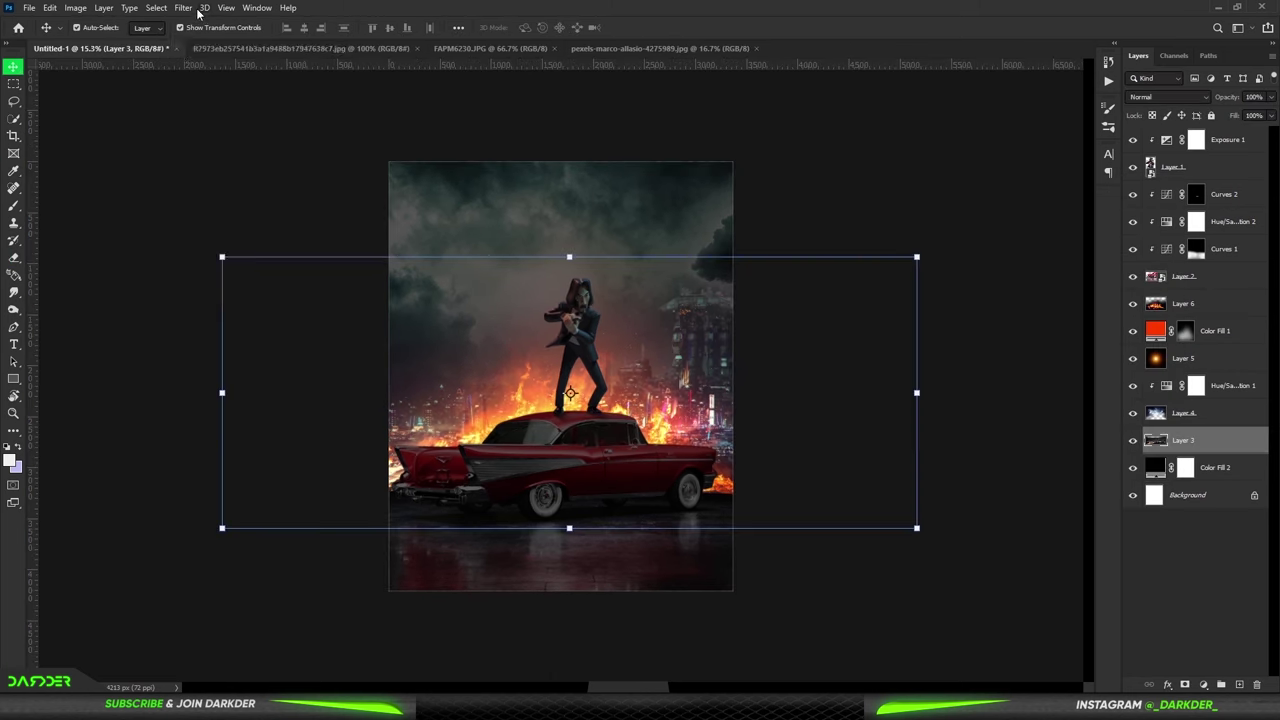
click(183, 7)
click(381, 228)
drag(1102, 424, 1048, 424)
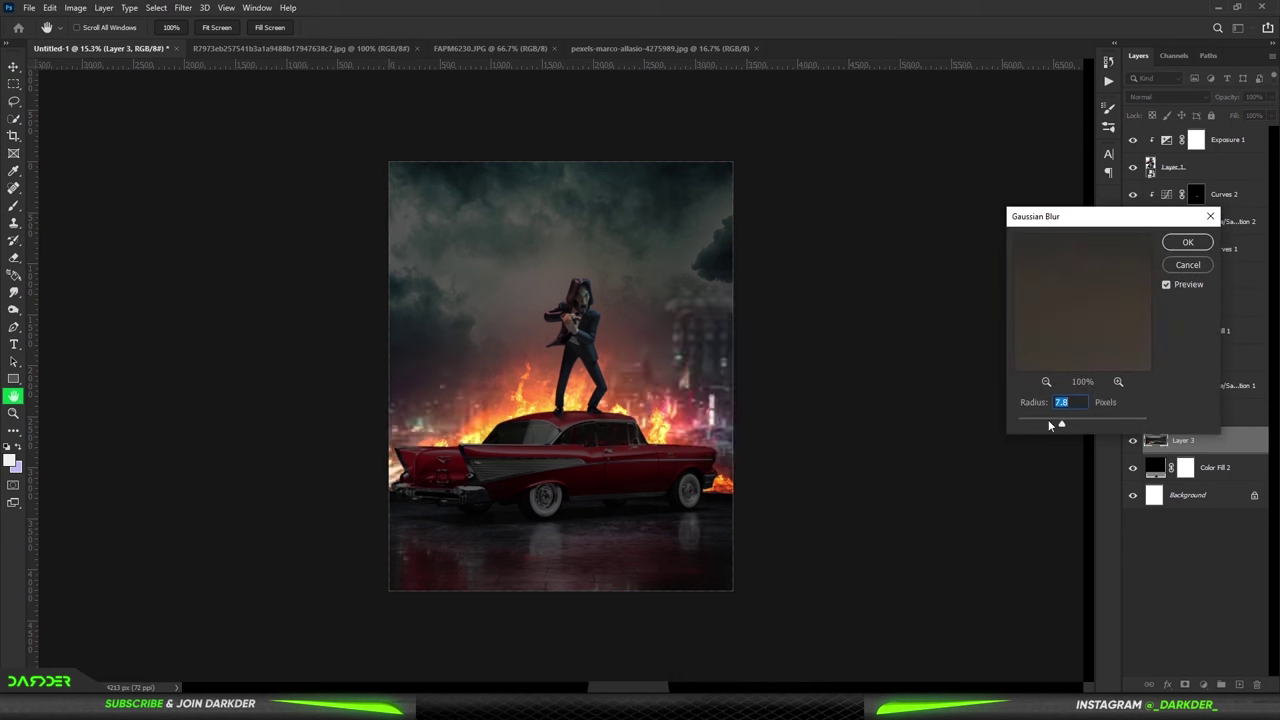
click(1187, 242)
Apply a Gaussian Blur of about 6.6 pixels to the cloud Layer 4.
click(1218, 420)
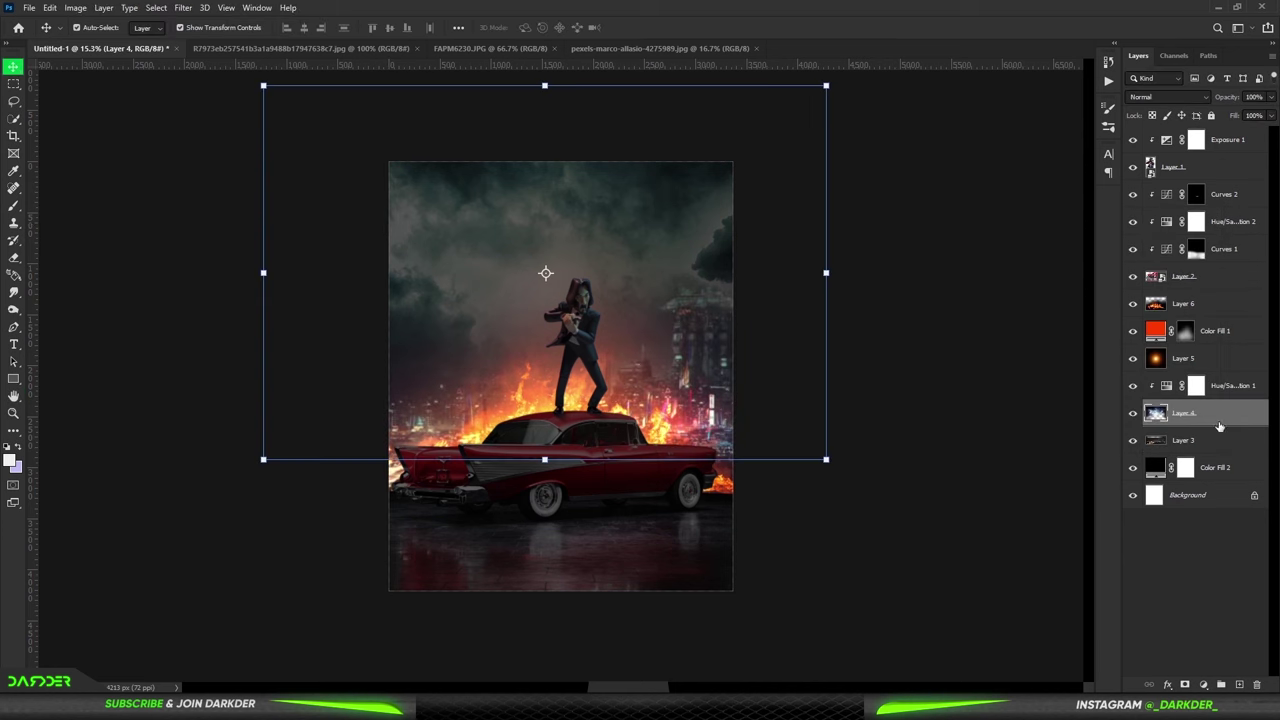
click(183, 7)
click(381, 228)
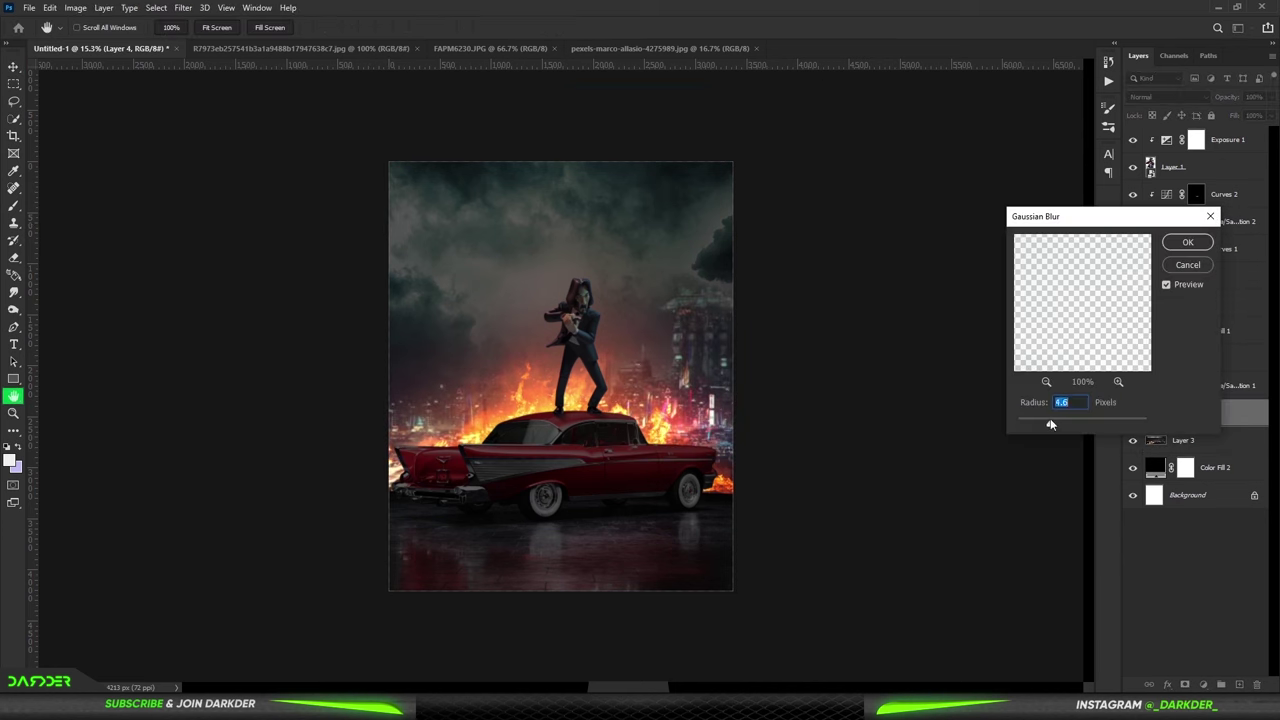
click(1187, 242)
click(1225, 194)
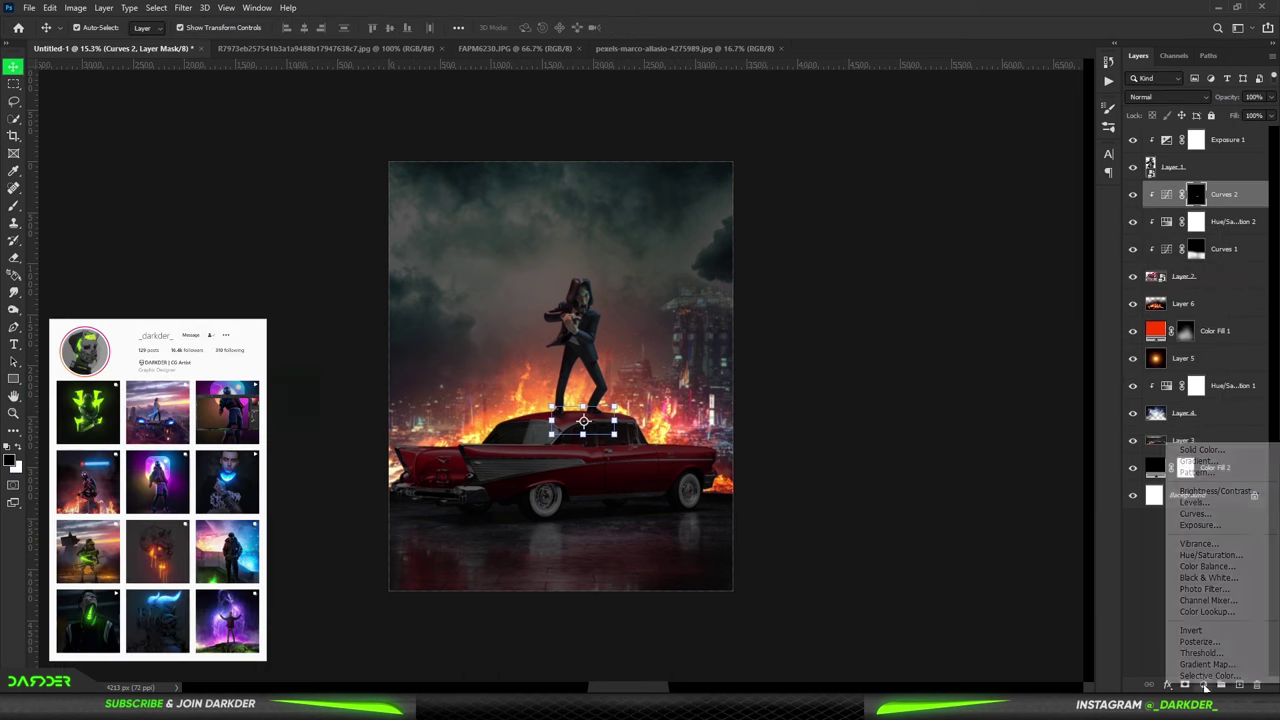
Add an orange Solid Color fill clipped to the car, blended in Screen mode.
click(1203, 684)
click(1200, 449)
click(1014, 363)
click(997, 223)
click(1060, 206)
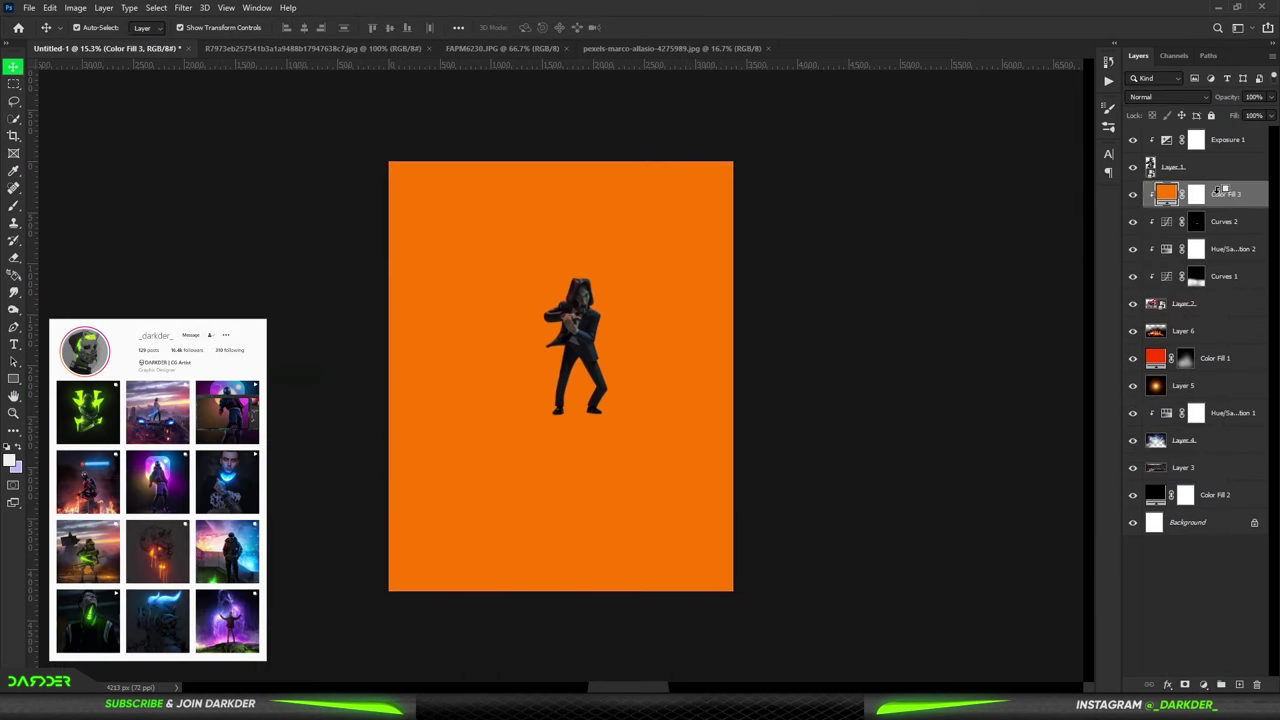
key(ctrl+alt+g)
click(1168, 96)
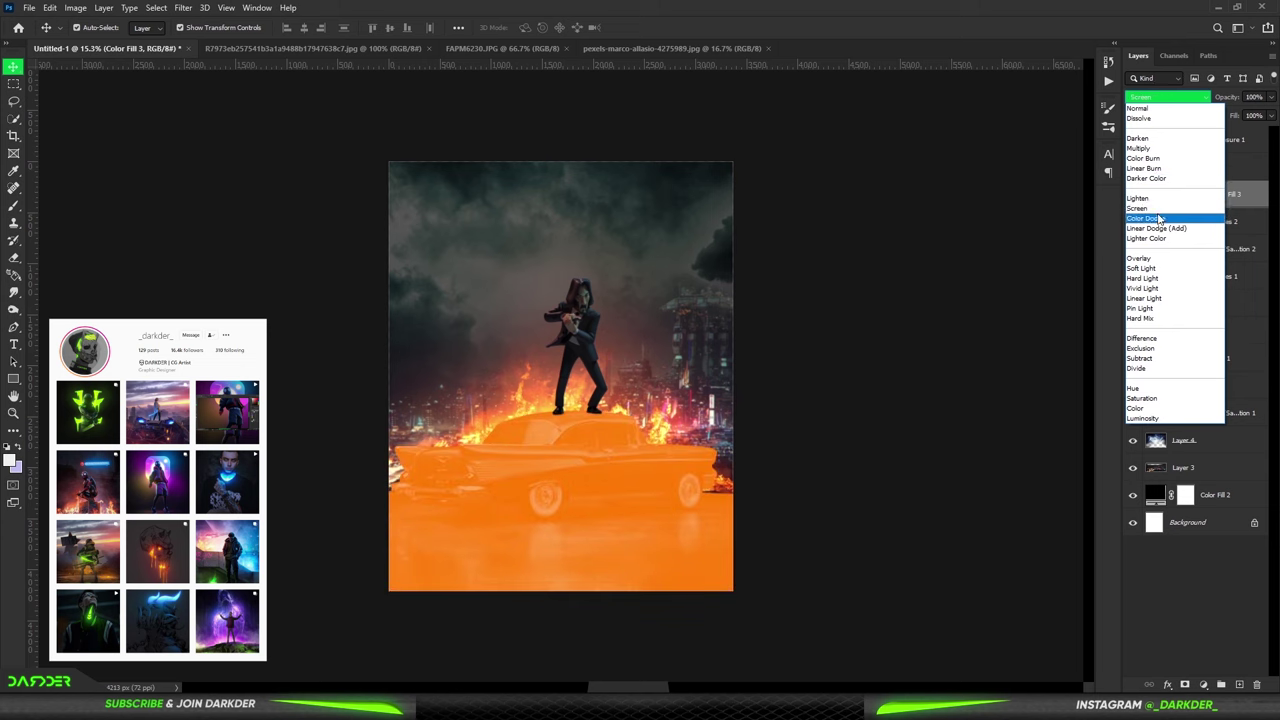
click(1158, 208)
Split the Underlying Layer black slider to spare dark areas, then invert the fill's mask for brushing.
double_click(1250, 194)
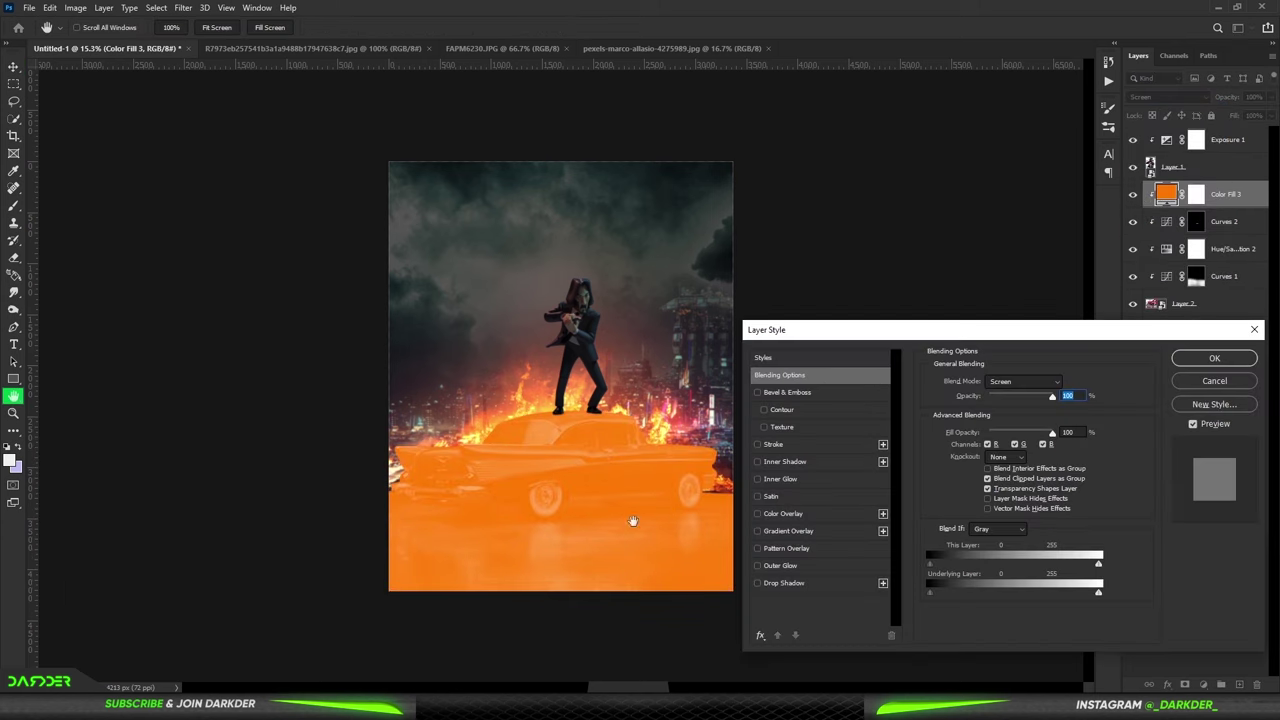
click(566, 426)
drag(929, 592, 940, 592)
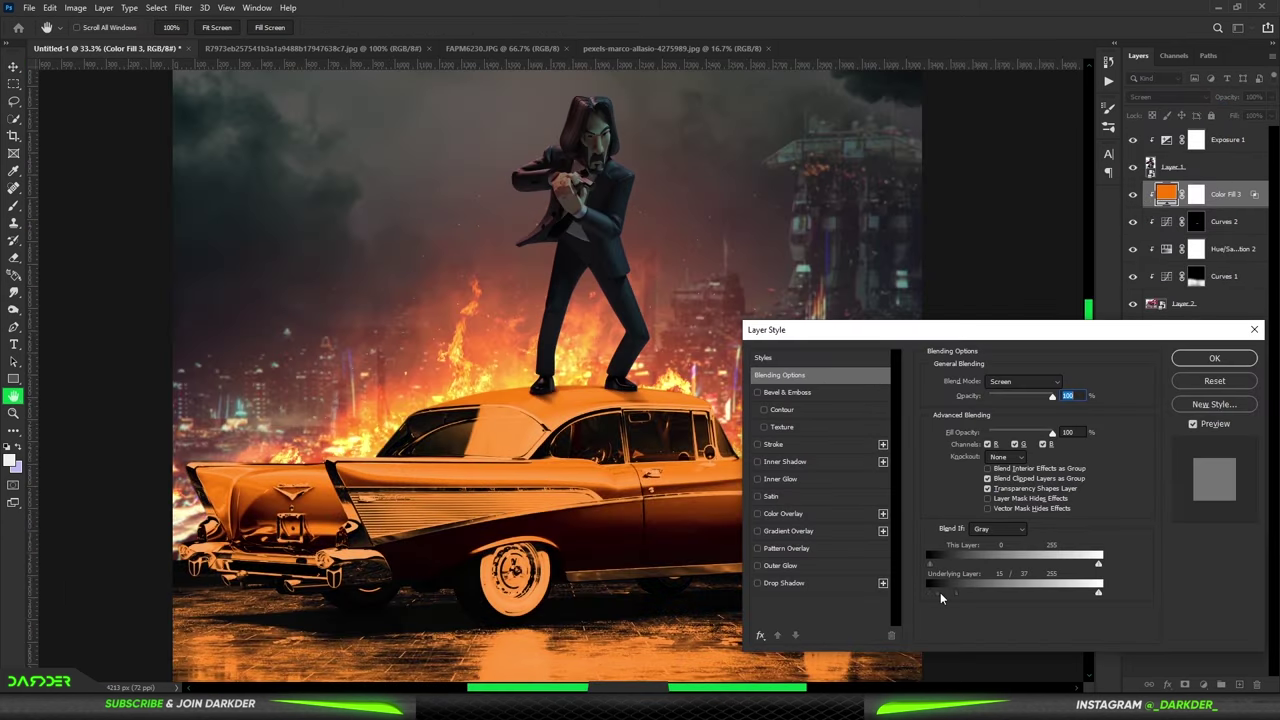
key(Return)
click(1196, 194)
key(ctrl+i)
key(b)
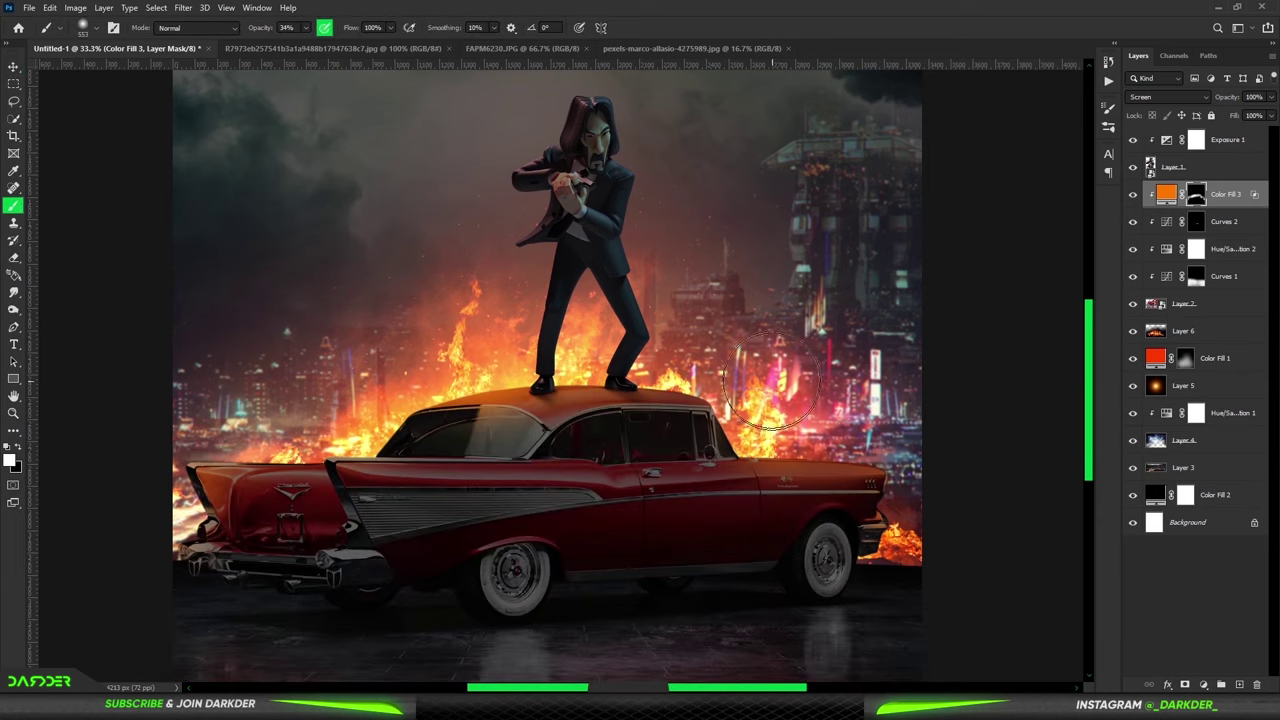
key(ctrl+0)
Add a colorized peach-orange Hue/Saturation adjustment over the car with an inverted mask.
click(1221, 684)
click(1212, 554)
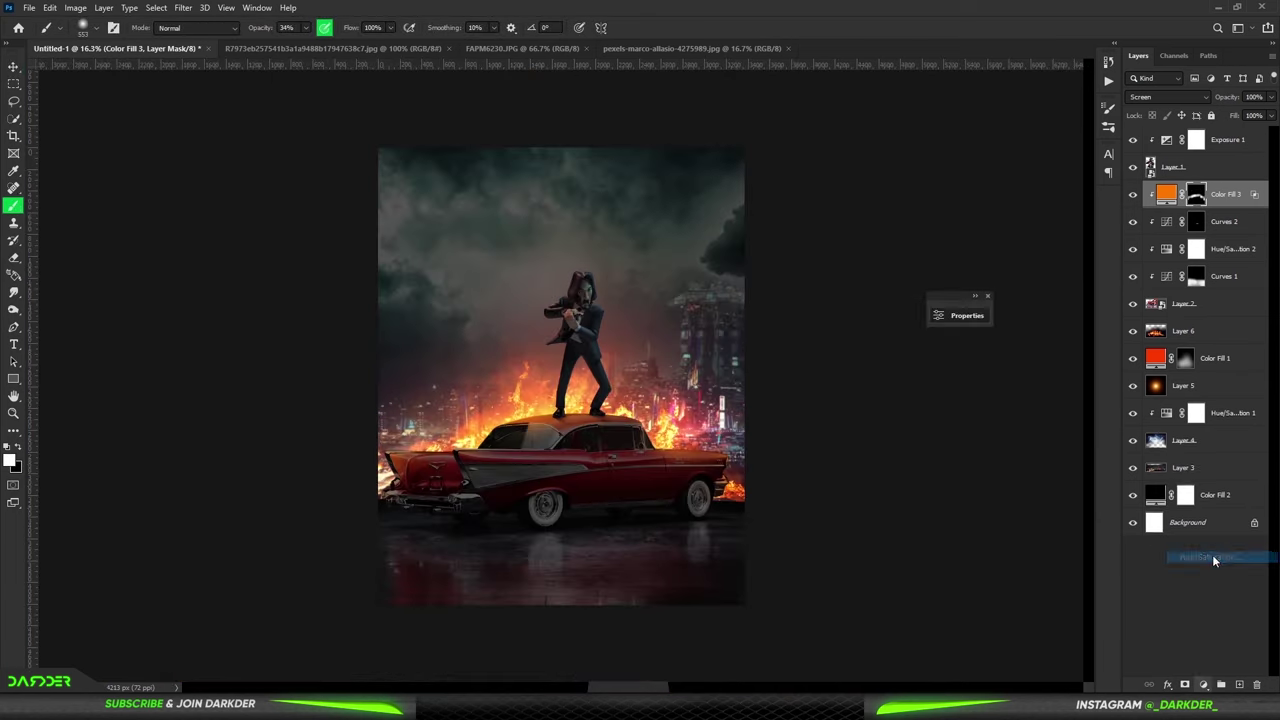
click(812, 474)
drag(825, 403, 840, 403)
click(1257, 203)
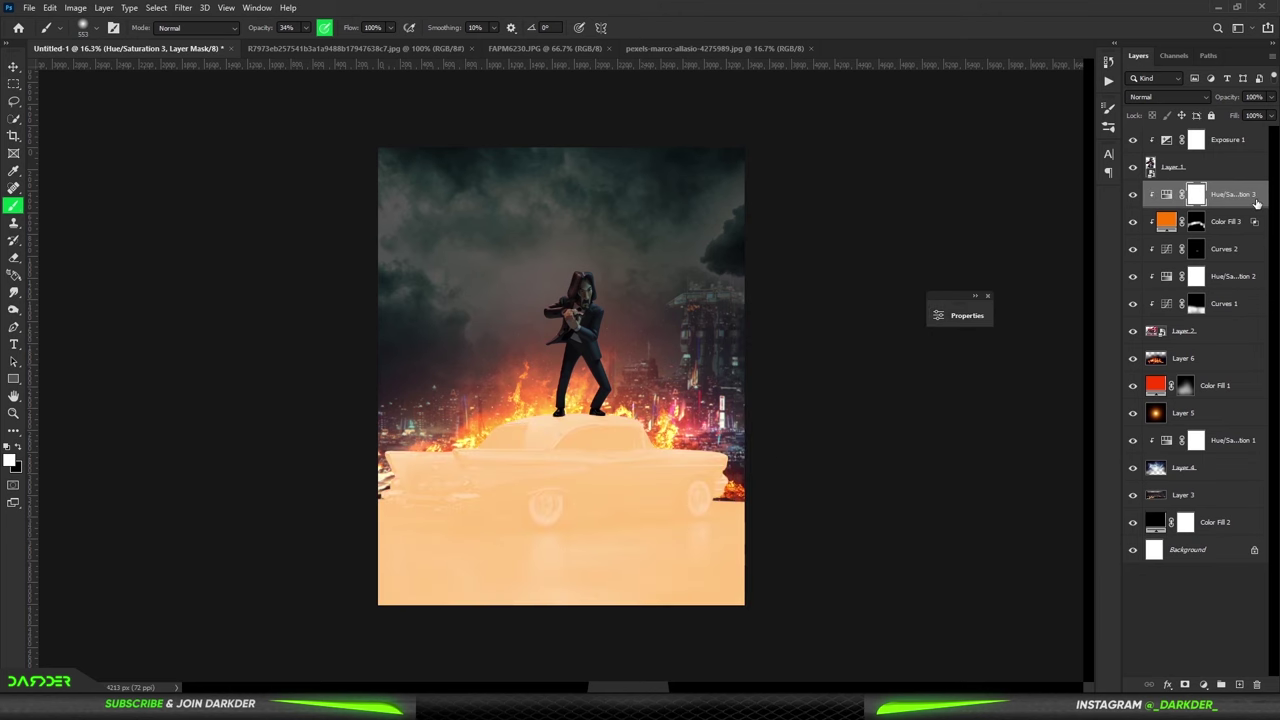
key(ctrl+i)
Paint white on the mask with a smaller brush to brighten the hood's top edge.
scroll(548, 424, up, 5)
drag(447, 422, 441, 420)
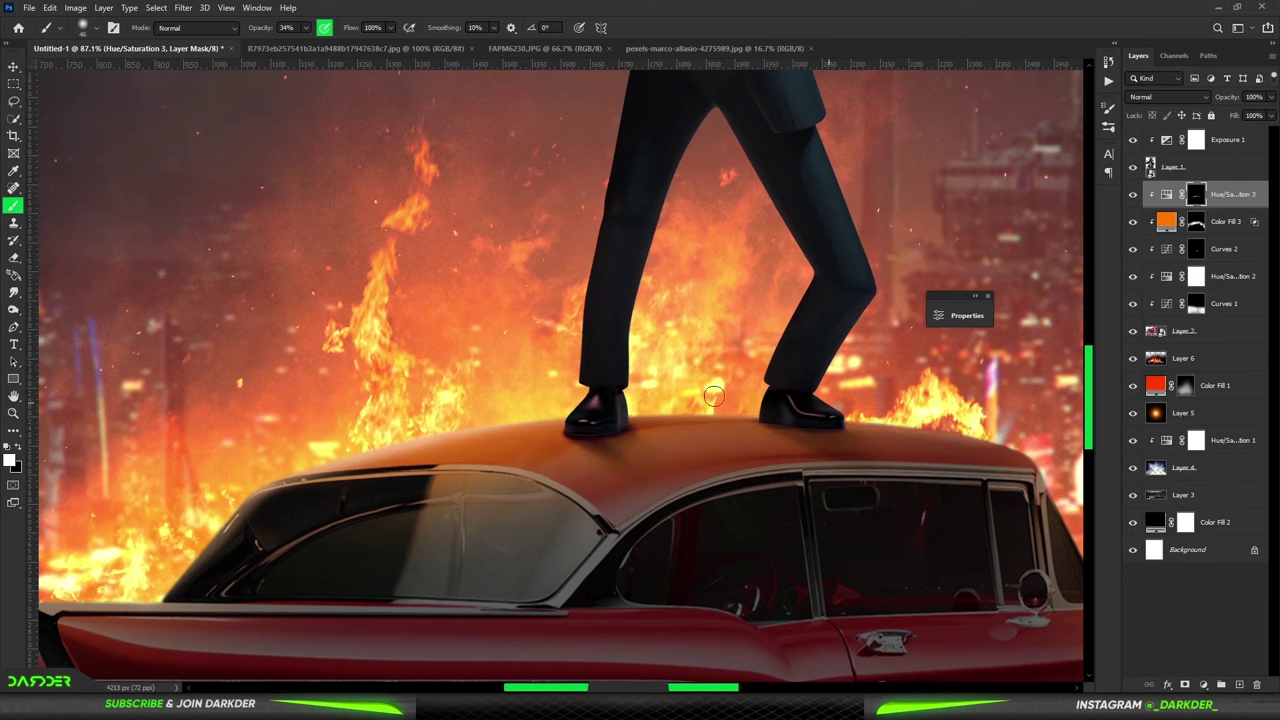
scroll(408, 499, down, 5)
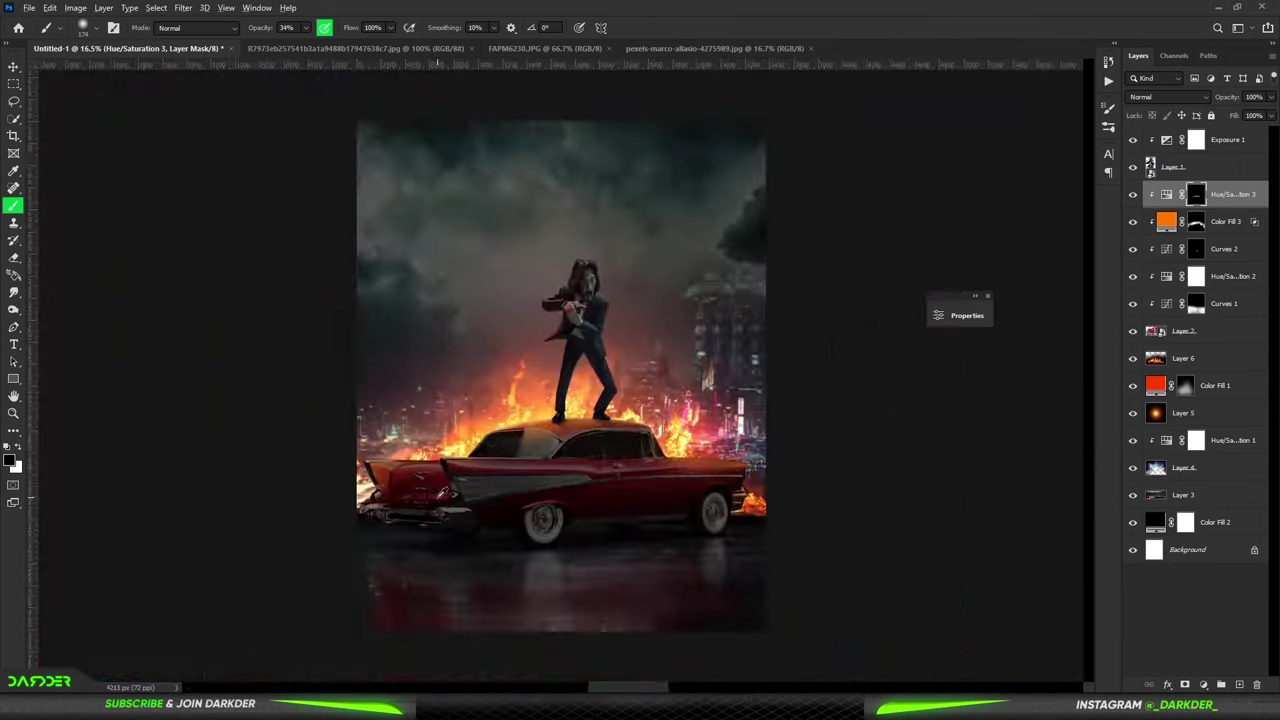
scroll(815, 402, up, 6)
key(x)
drag(530, 415, 845, 420)
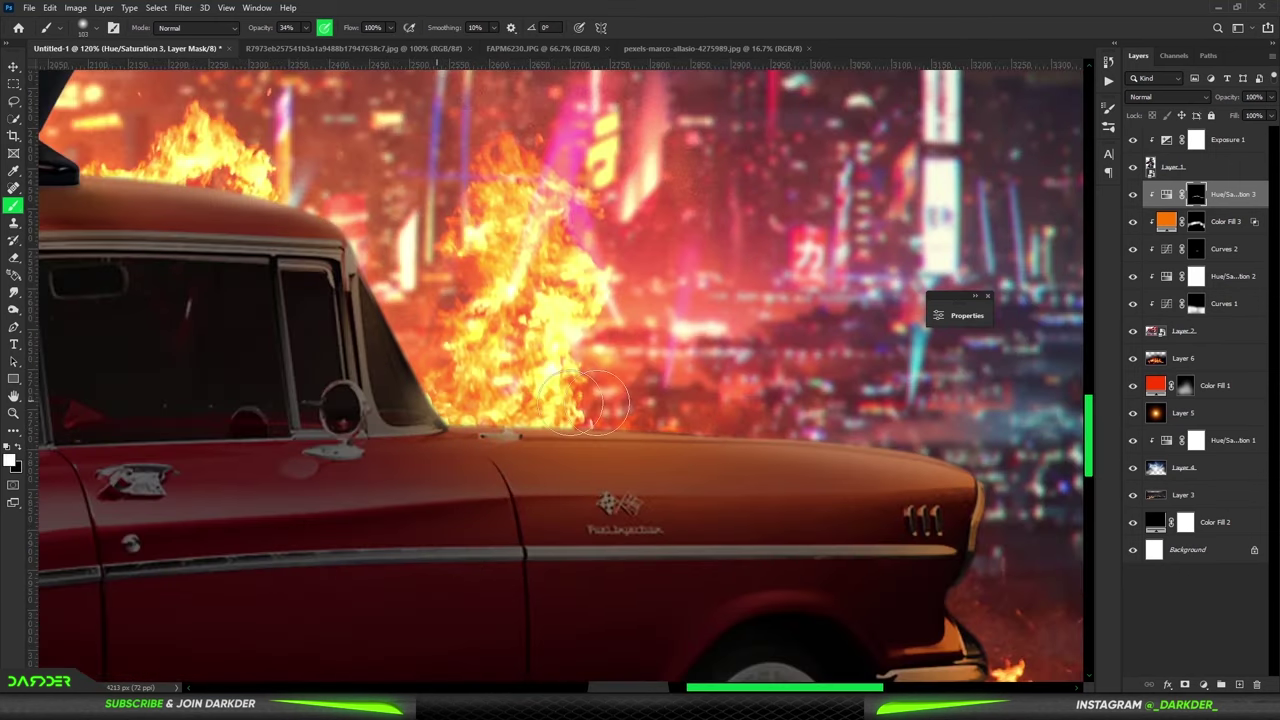
scroll(460, 385, down, 5)
scroll(557, 404, up, 5)
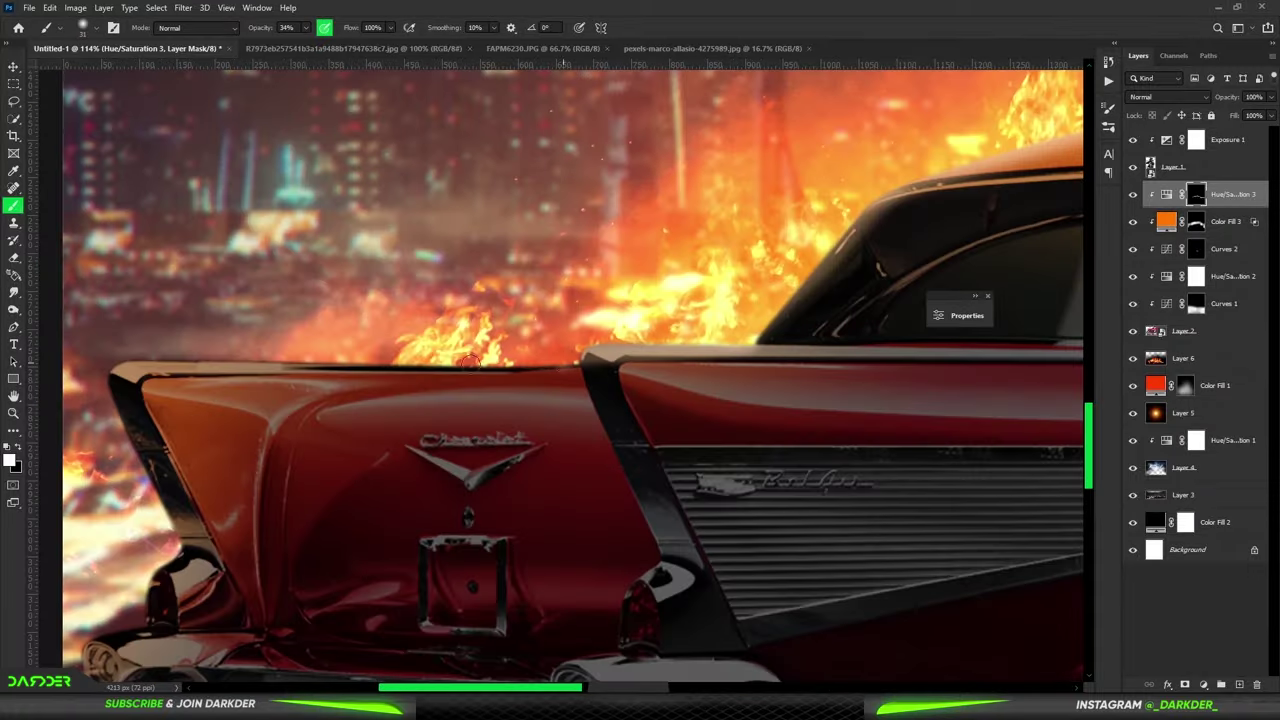
Enlarge the brush and add another Hue/Saturation adjustment layer.
key(bracketright)
key(bracketright)
key(bracketright)
scroll(722, 475, up, 1)
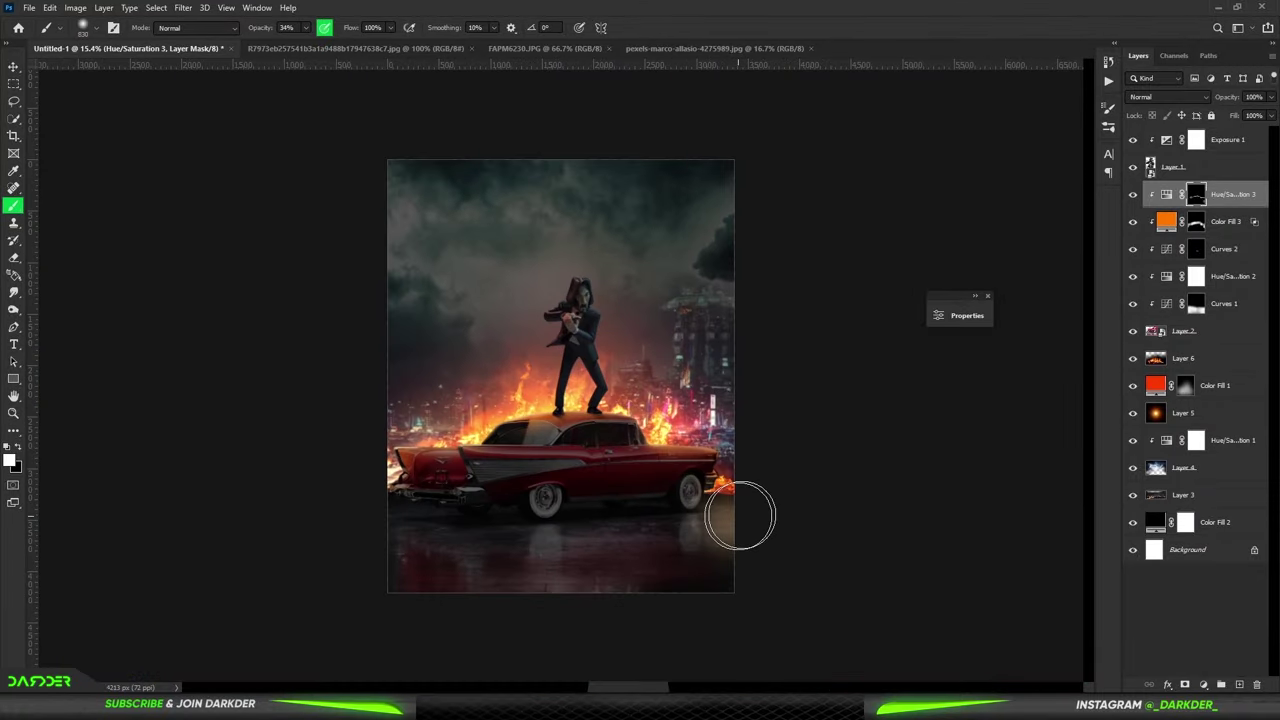
key(bracketright)
key(bracketright)
key(bracketright)
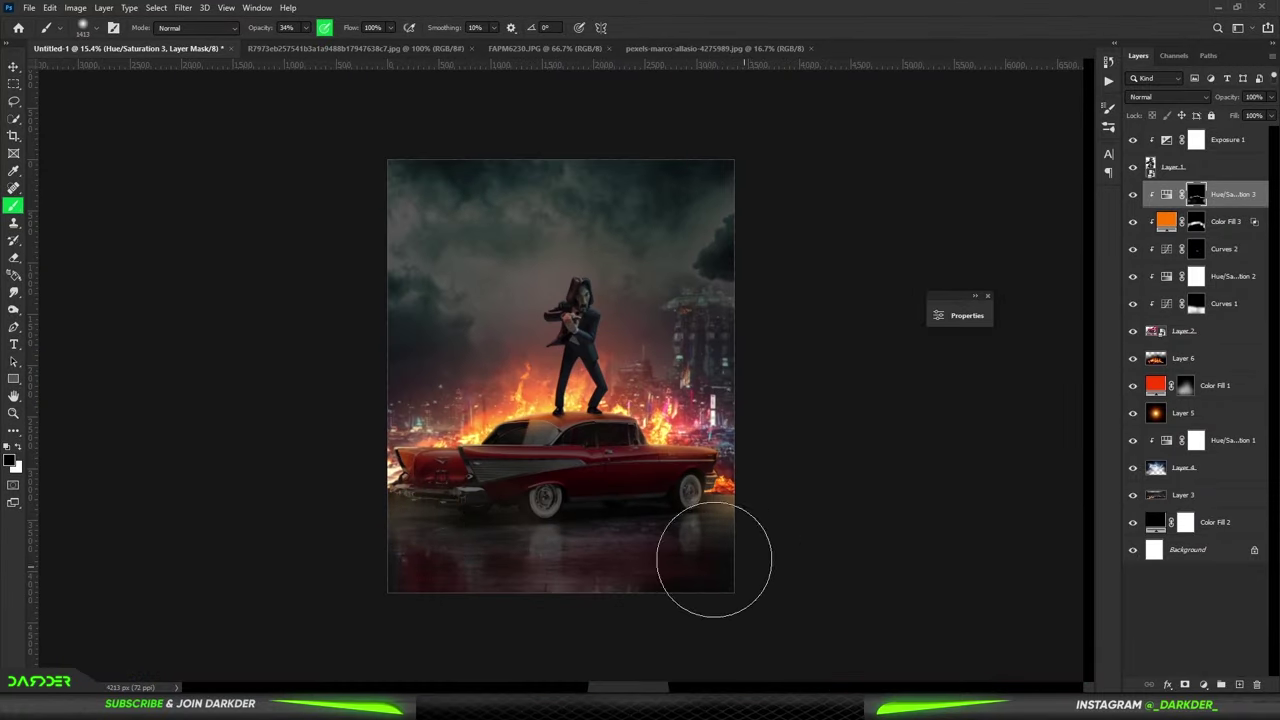
scroll(567, 312, up, 1)
click(1225, 140)
click(1203, 684)
Clip the orange Hue/Saturation 4 to the figure and limit it to brighter underlying areas with Blend If.
click(1195, 553)
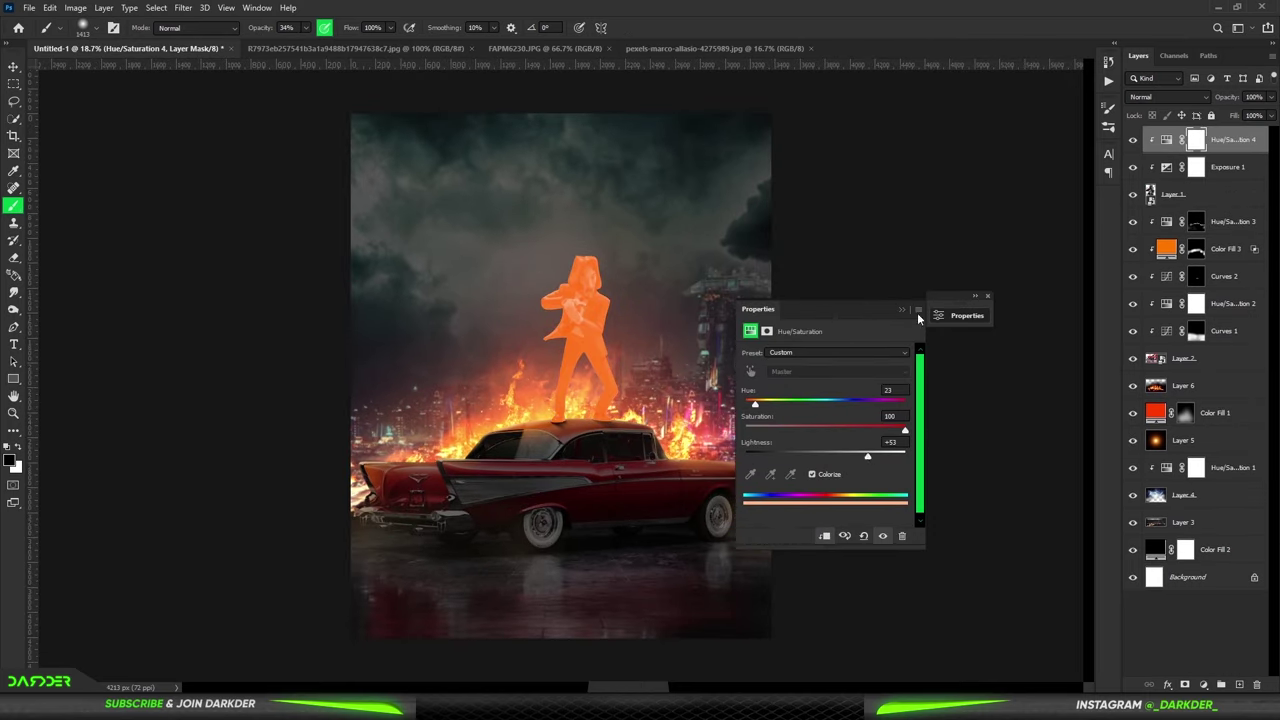
click(918, 318)
double_click(1245, 140)
drag(950, 593, 937, 592)
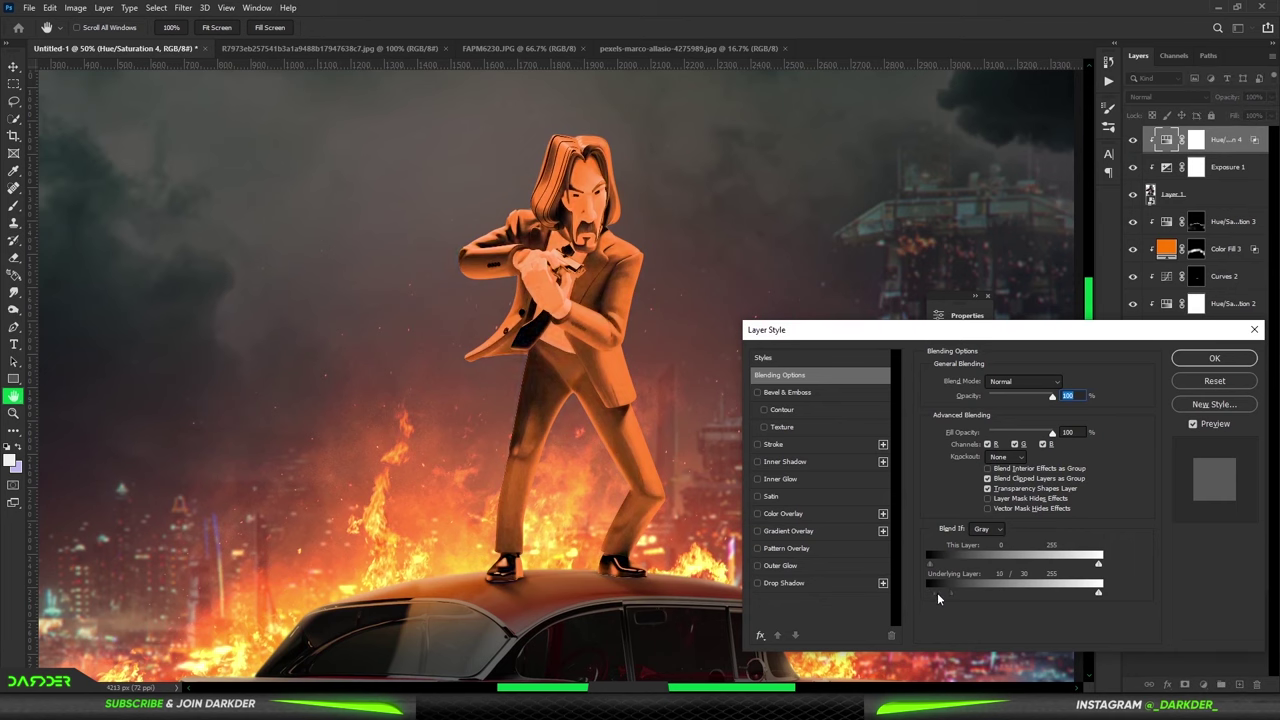
click(1214, 358)
Invert the mask and paint white orange rim light along the figure's hair edge.
key(ctrl+i)
key(b)
key(ctrl+plus)
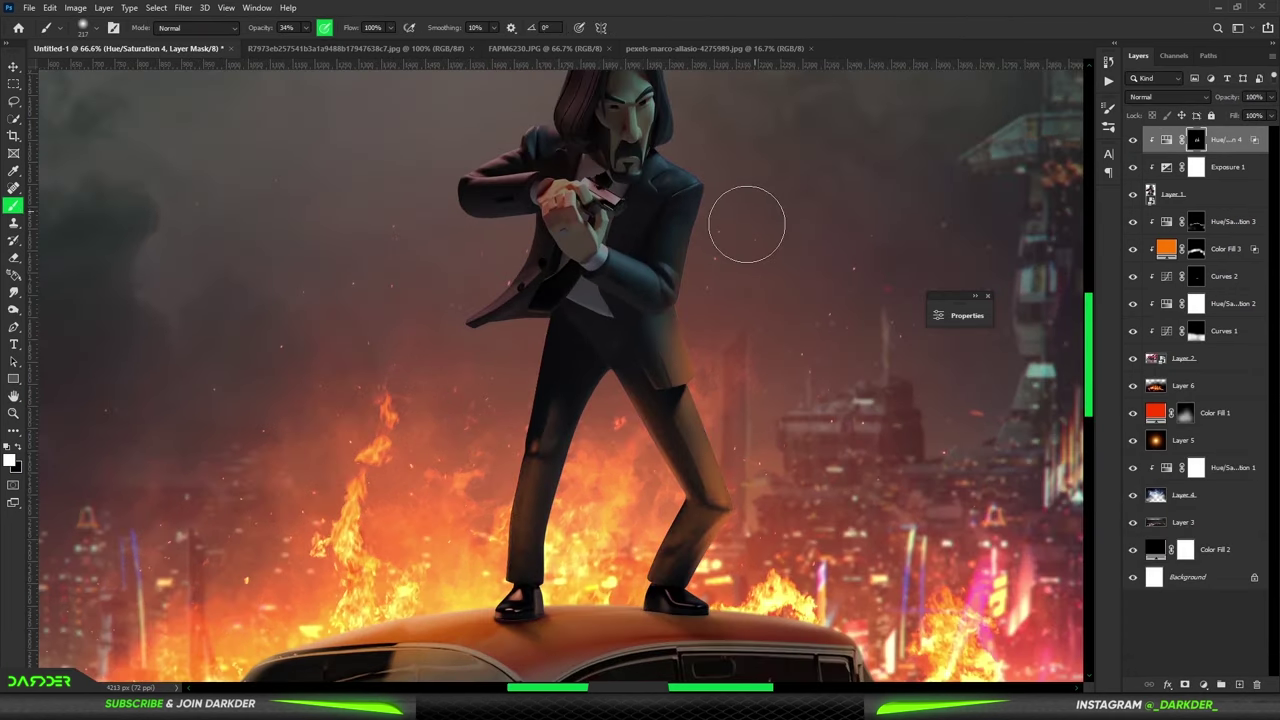
scroll(747, 224, up, 2)
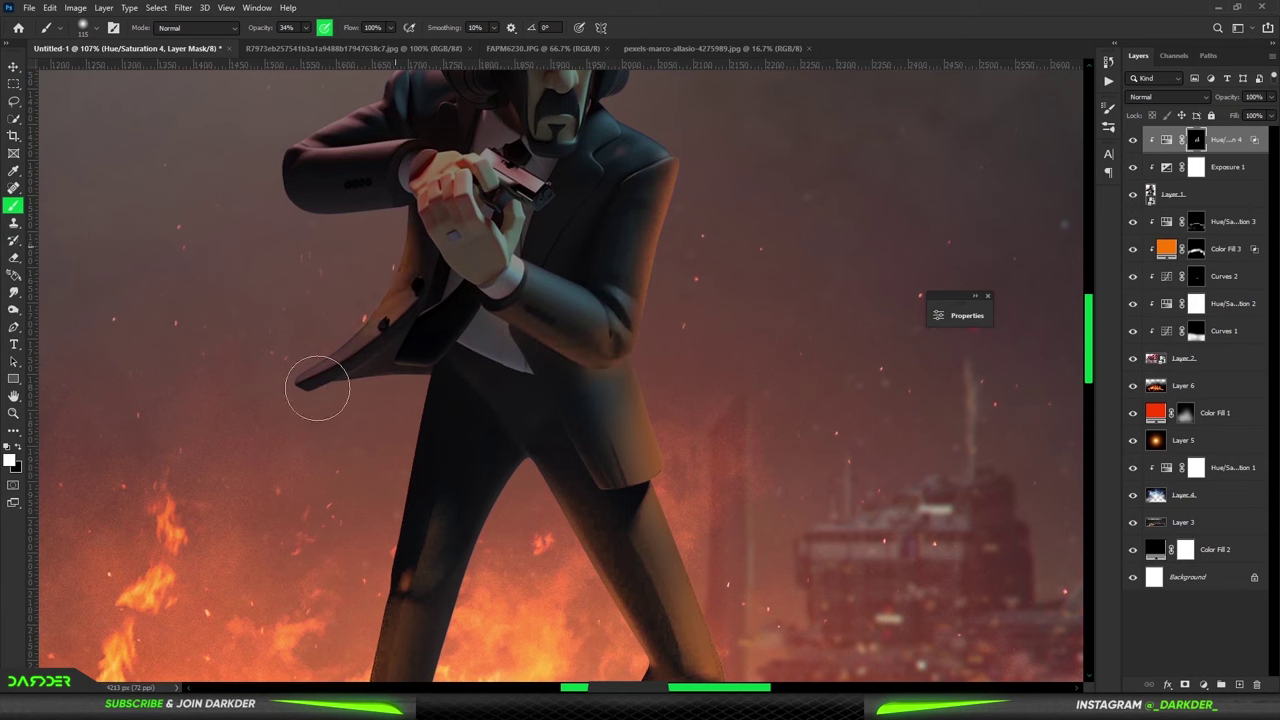
scroll(447, 303, up, 3)
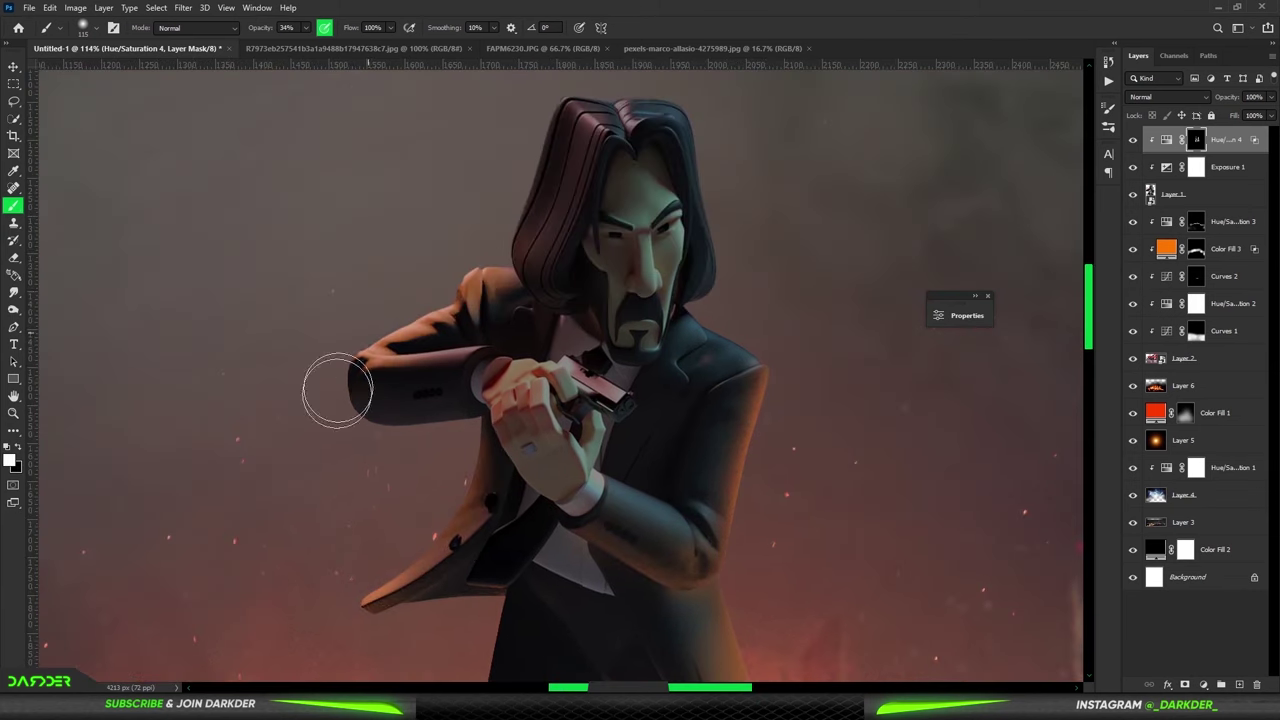
drag(516, 290, 527, 130)
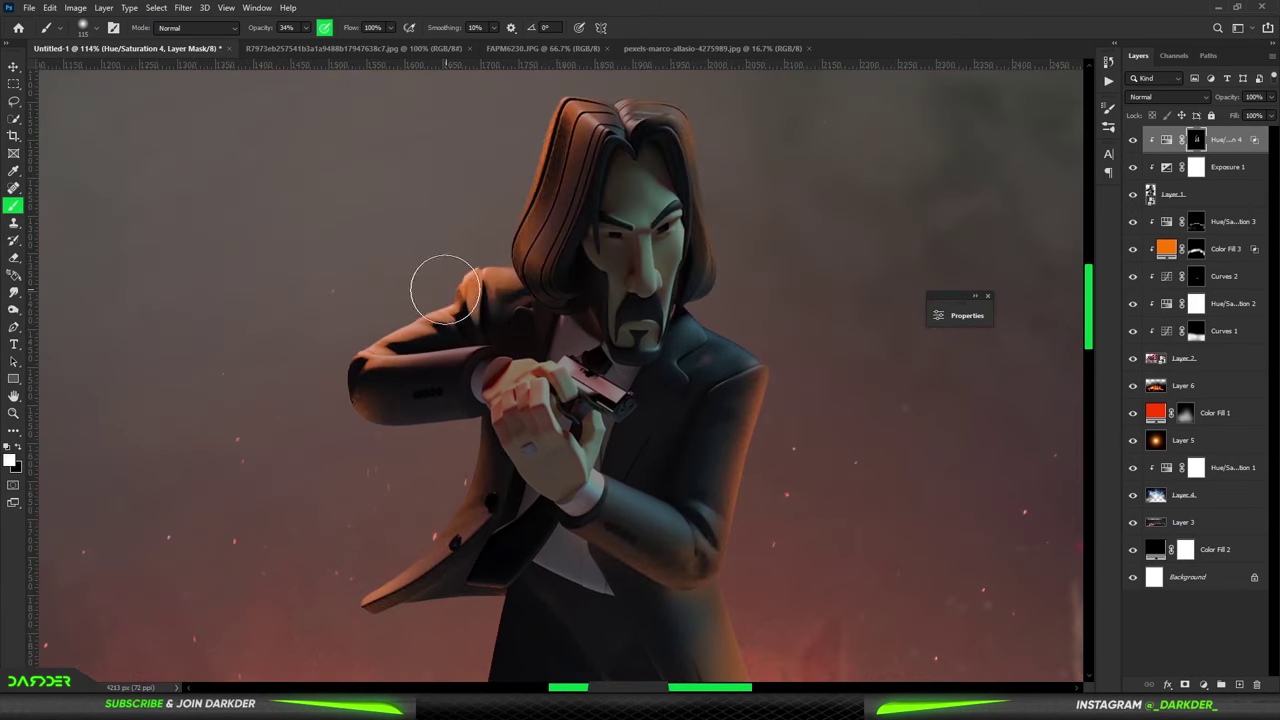
scroll(446, 386, down, 6)
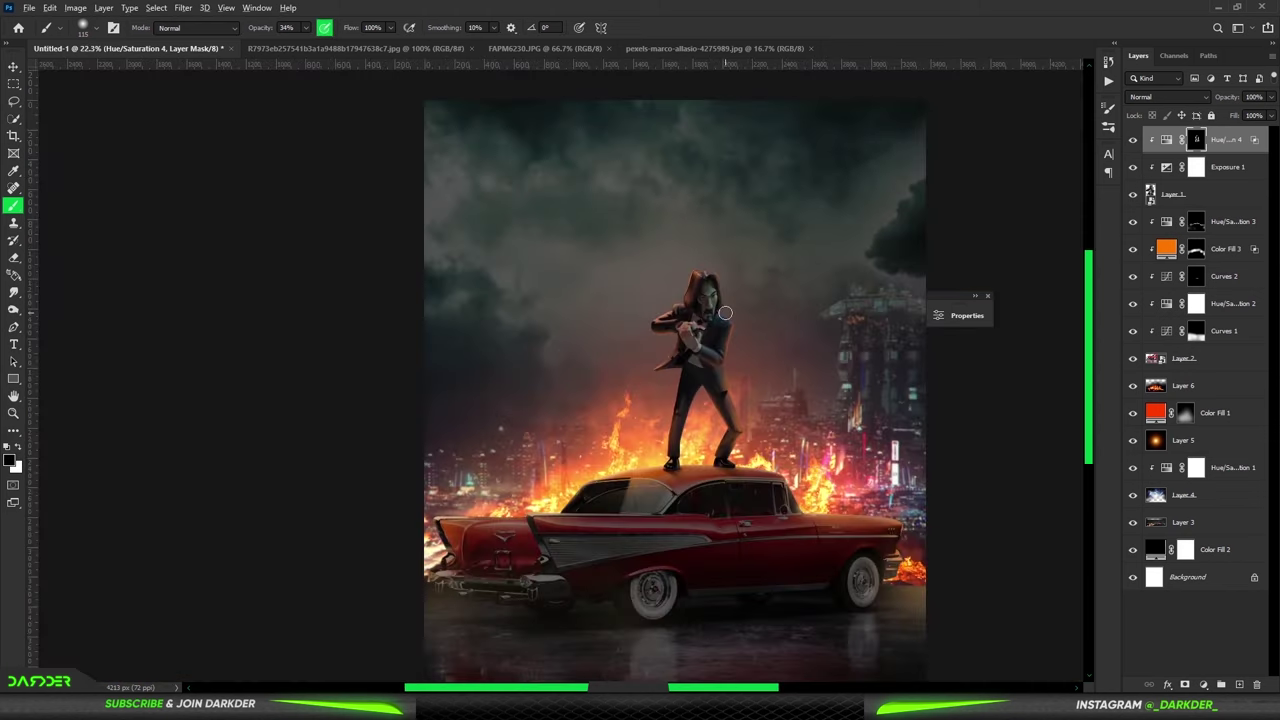
scroll(600, 196, up, 1)
scroll(758, 269, down, 2)
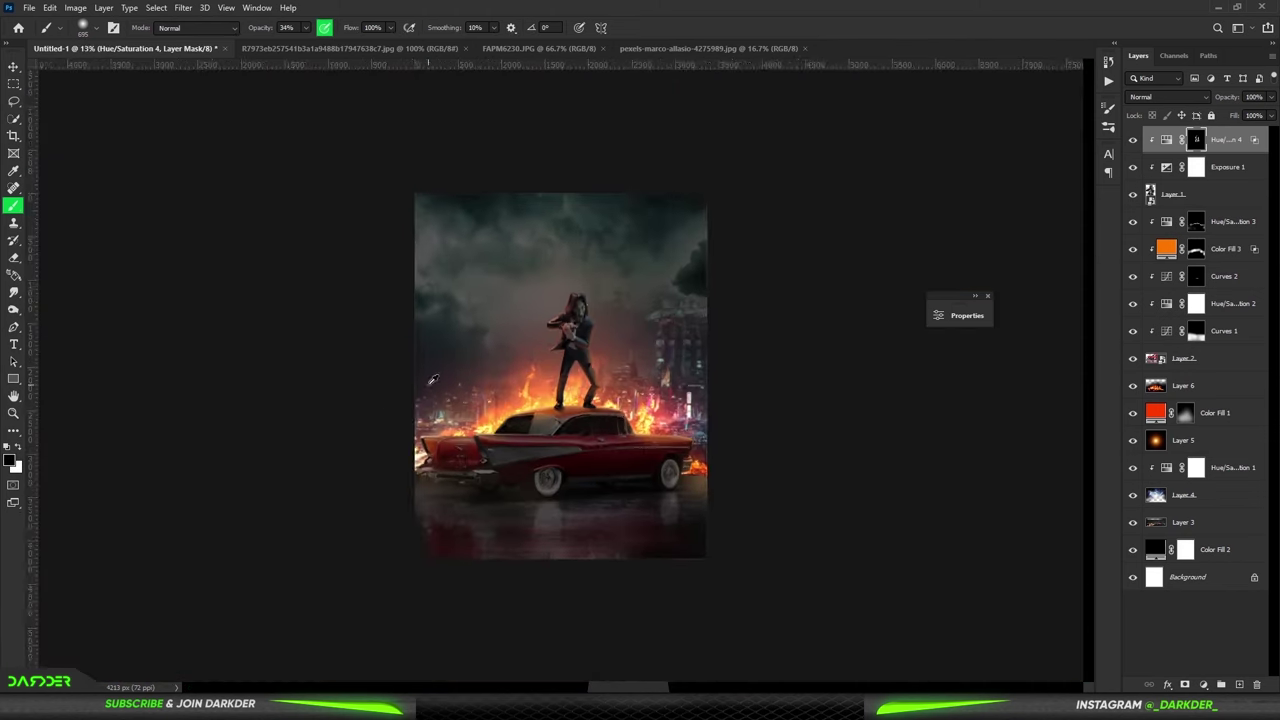
scroll(869, 307, up, 1)
scroll(869, 307, up, 1)
scroll(832, 316, down, 2)
Add a Solid Color fill layer blended in Linear Dodge (Add).
click(1203, 684)
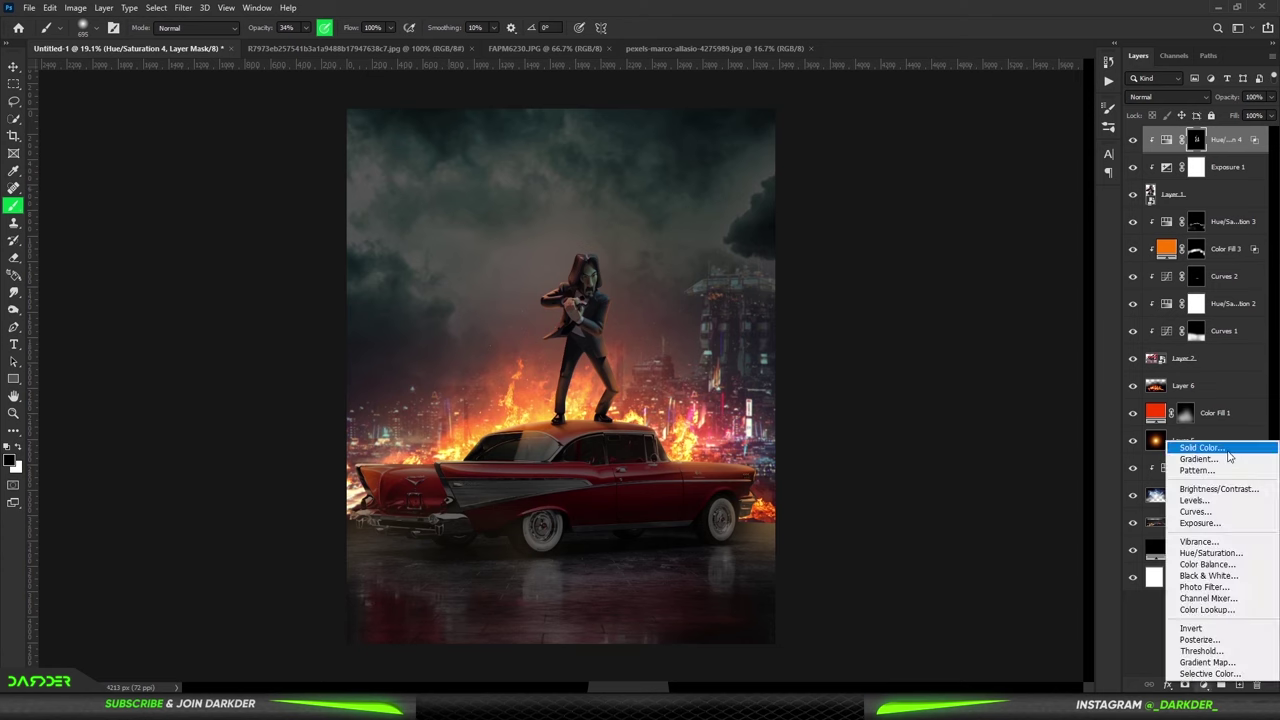
click(1180, 448)
click(1137, 208)
click(1160, 97)
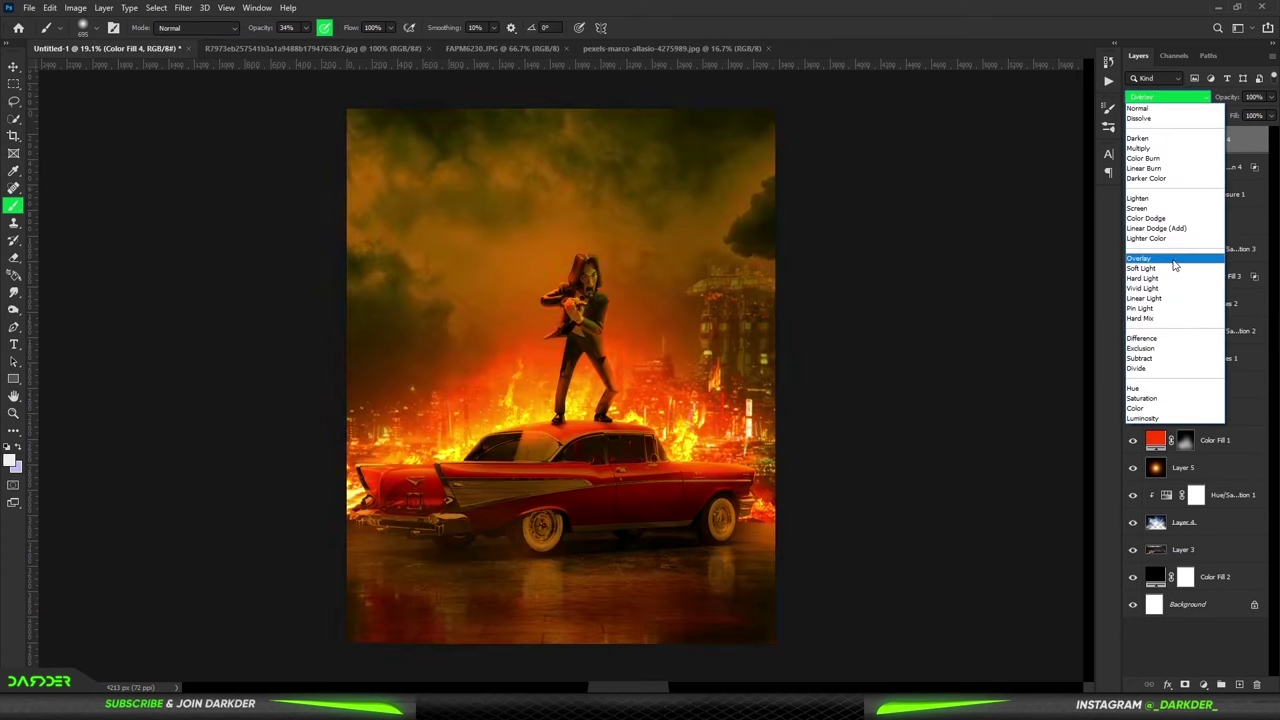
click(1160, 228)
Shift the fill colour to orange and invert its mask for painting the glow.
double_click(1155, 139)
drag(1018, 368, 1021, 381)
click(1136, 210)
key(b)
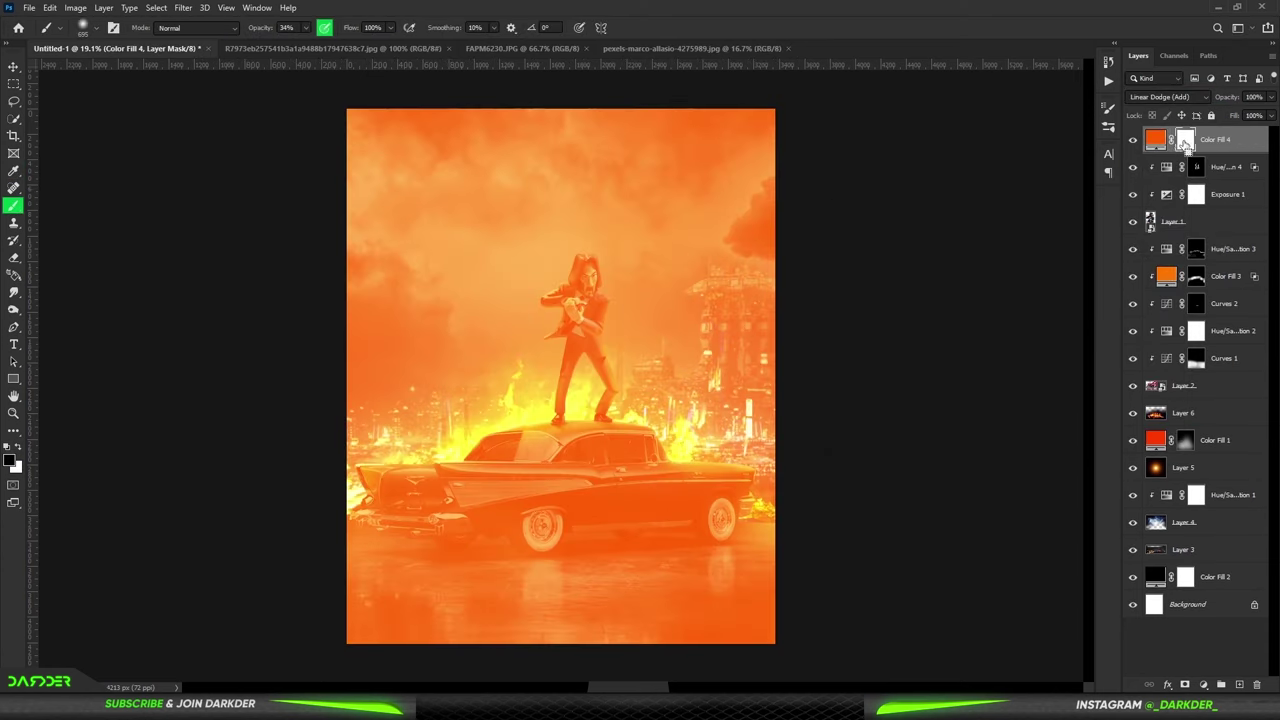
key(ctrl+i)
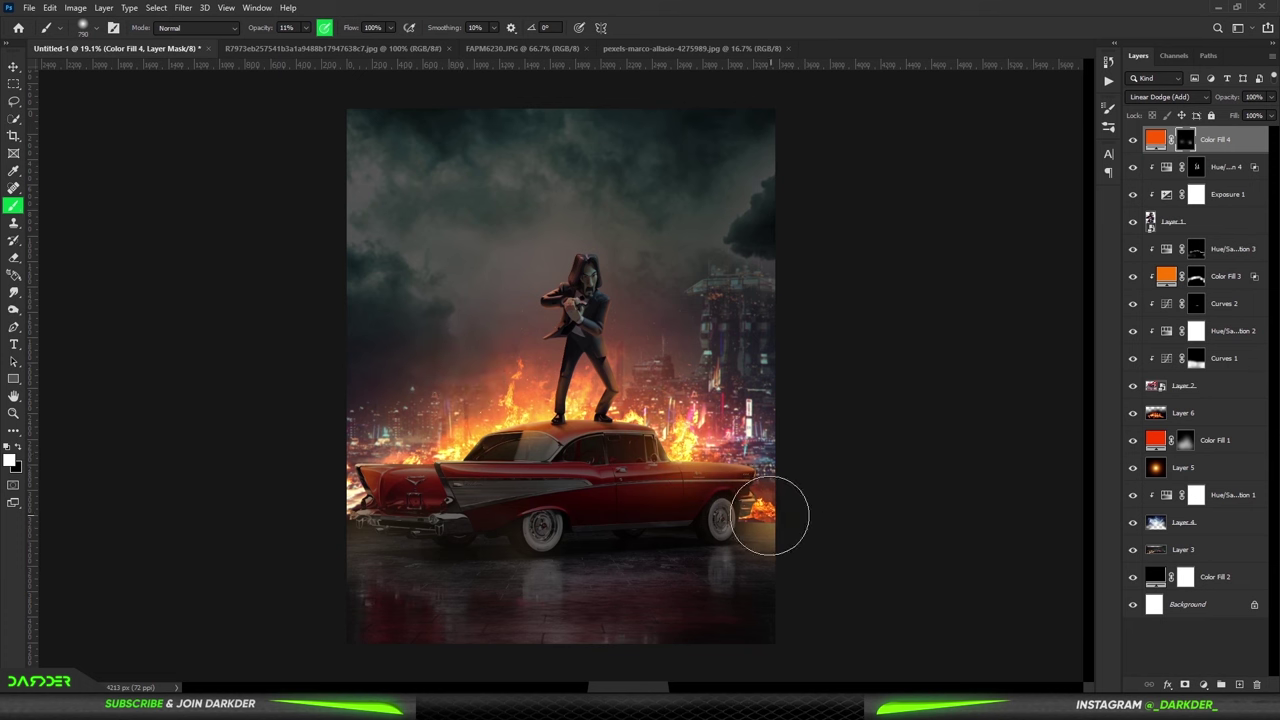
scroll(526, 470, down, 2)
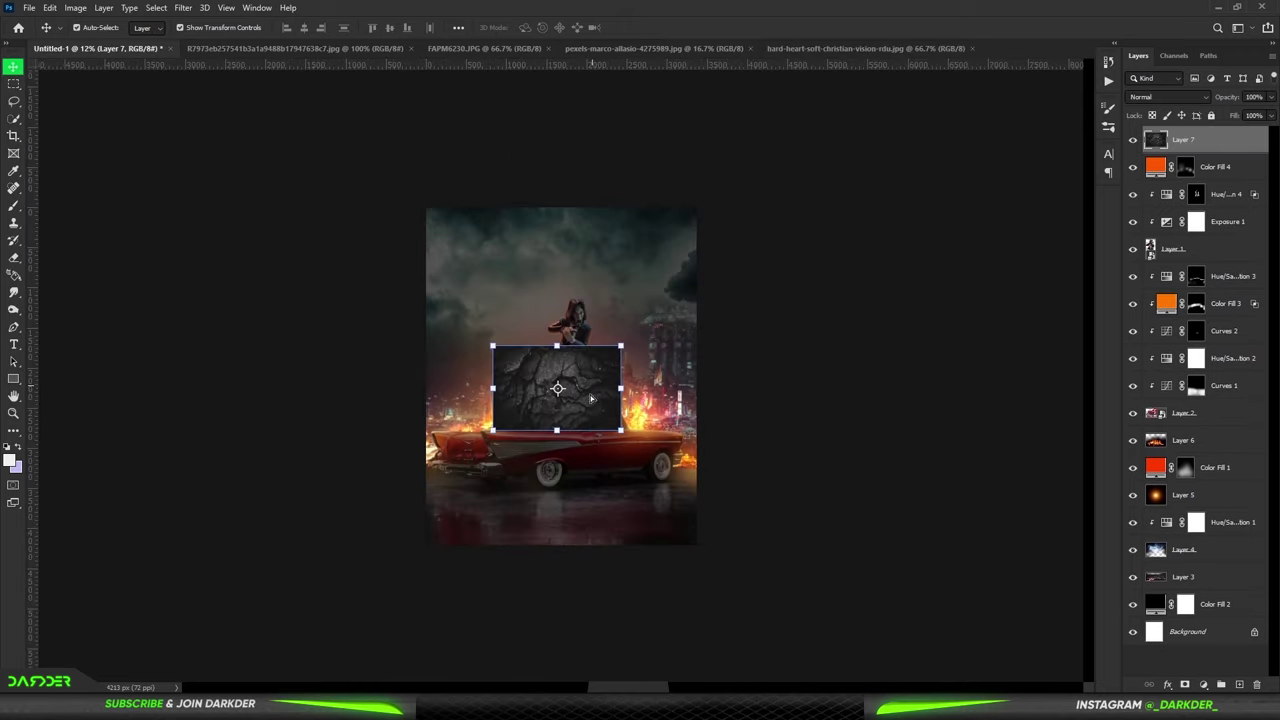
Distort the cracked texture into a perspective trapezoid over the ground.
drag(591, 399, 591, 514)
drag(492, 460, 424, 462)
drag(621, 460, 702, 466)
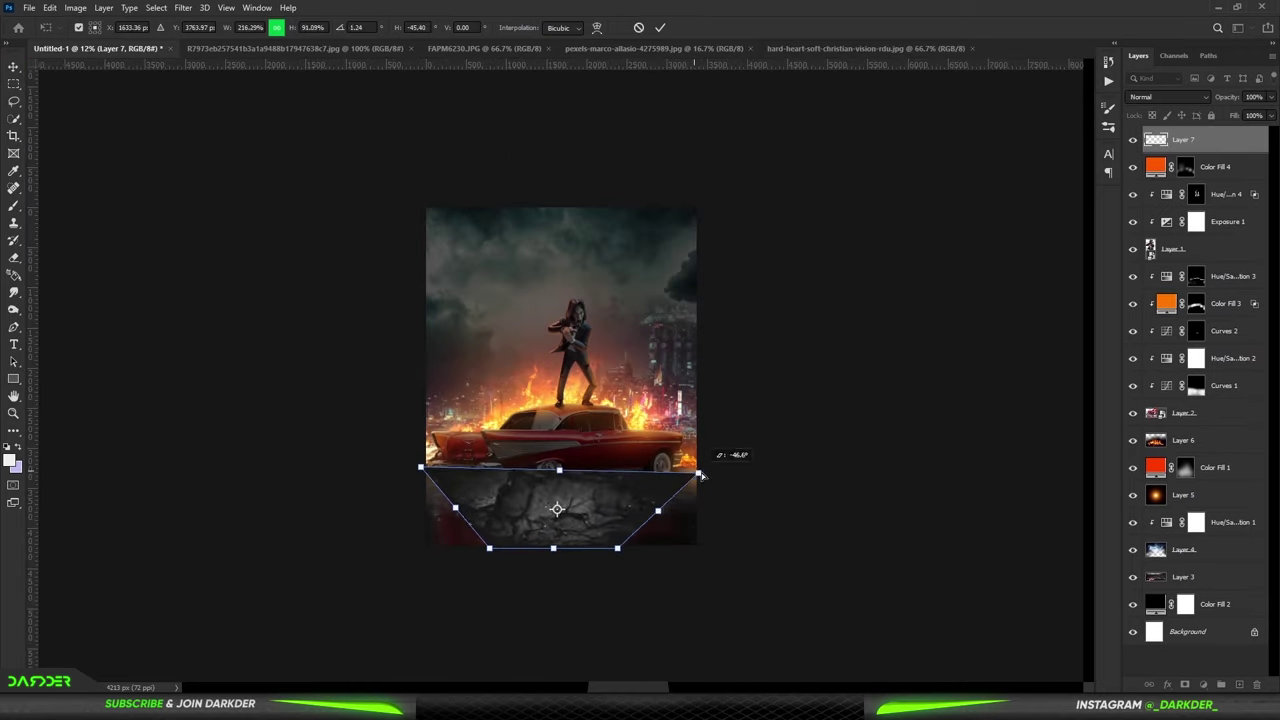
drag(492, 546, 295, 534)
drag(621, 546, 886, 530)
drag(297, 534, 214, 608)
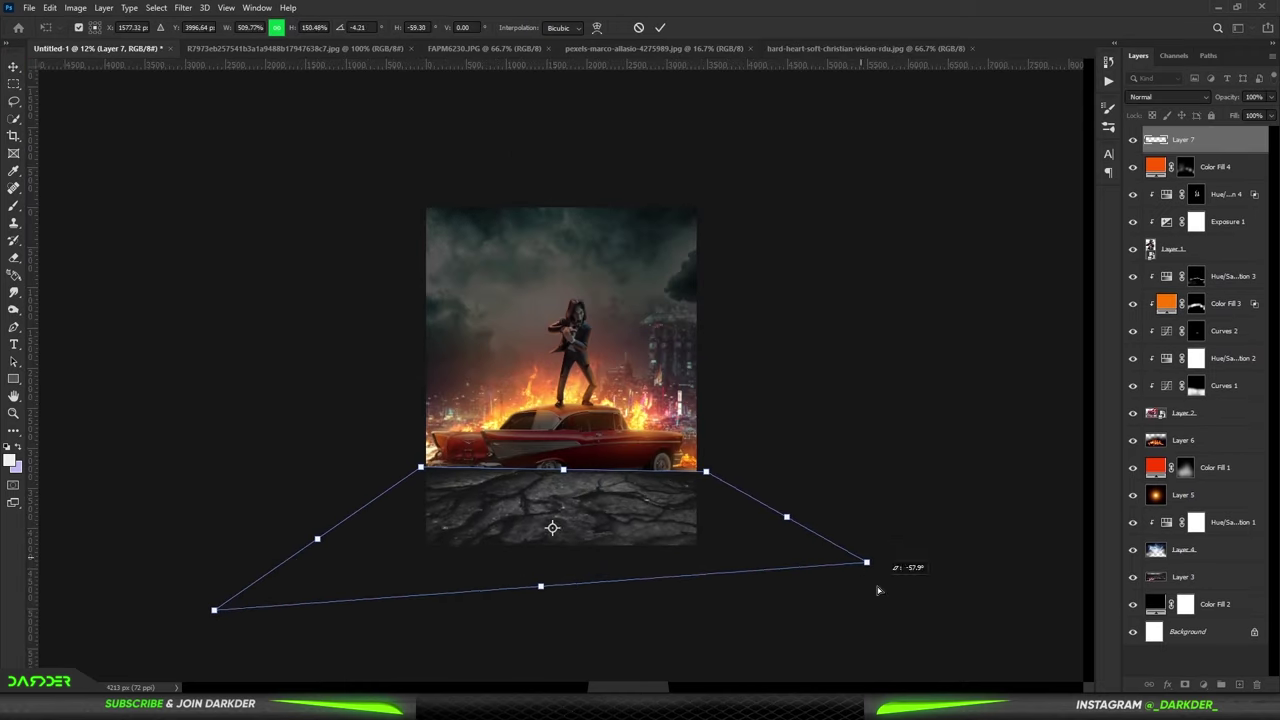
mouse_move(563, 469)
mouse_down()
mouse_move(563, 514)
mouse_move(591, 500)
mouse_move(597, 465)
mouse_up()
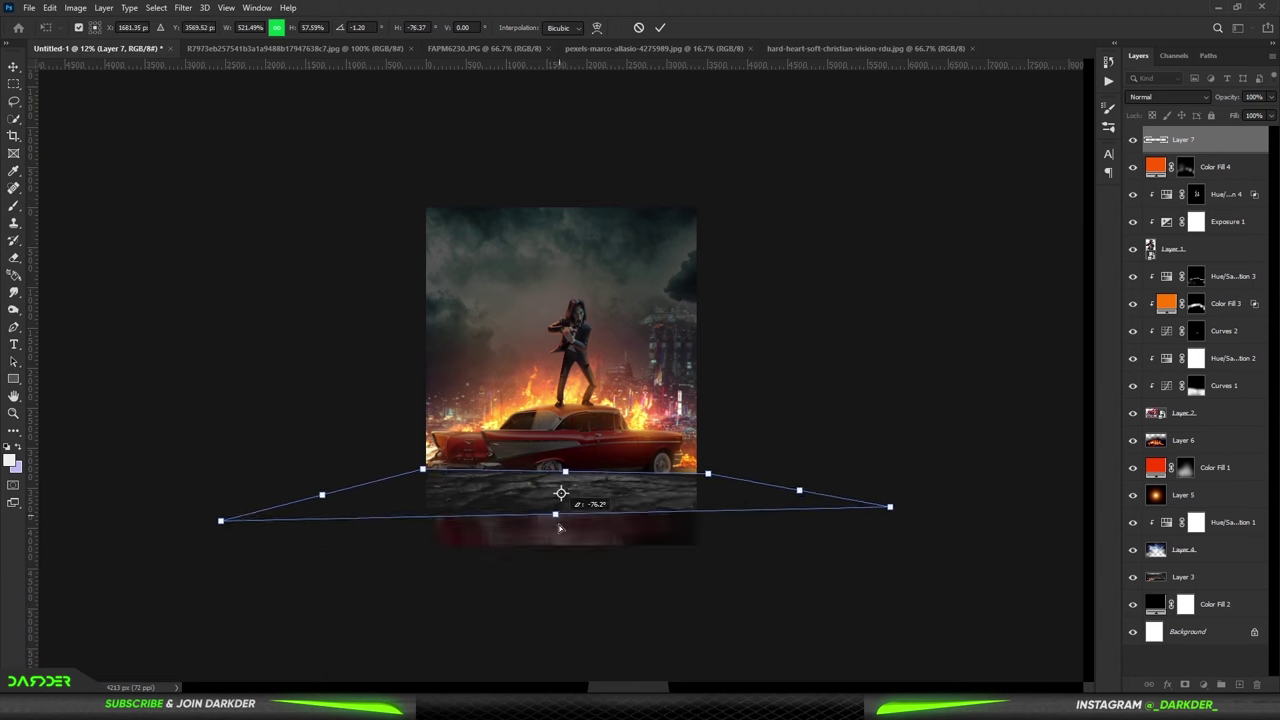
key(Return)
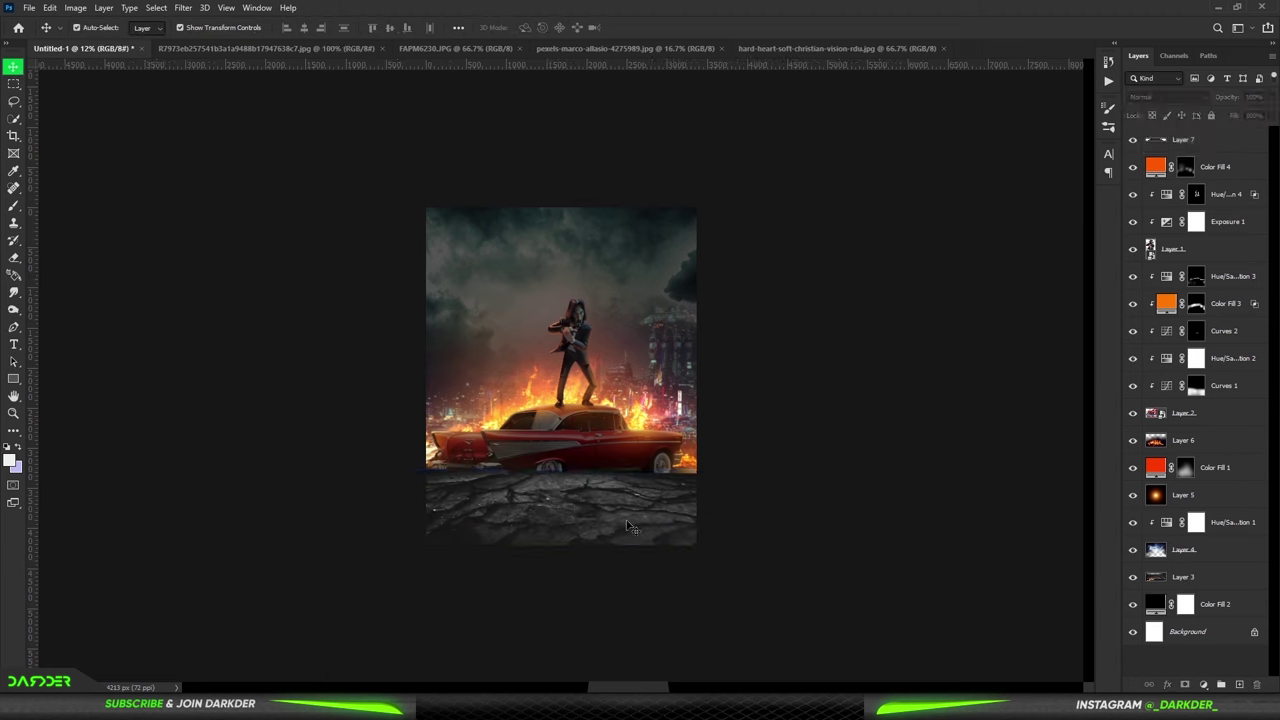
Blend the texture in Lighter Color, erase around the wheels, and select Layer 2.
key(ctrl+plus)
click(1168, 97)
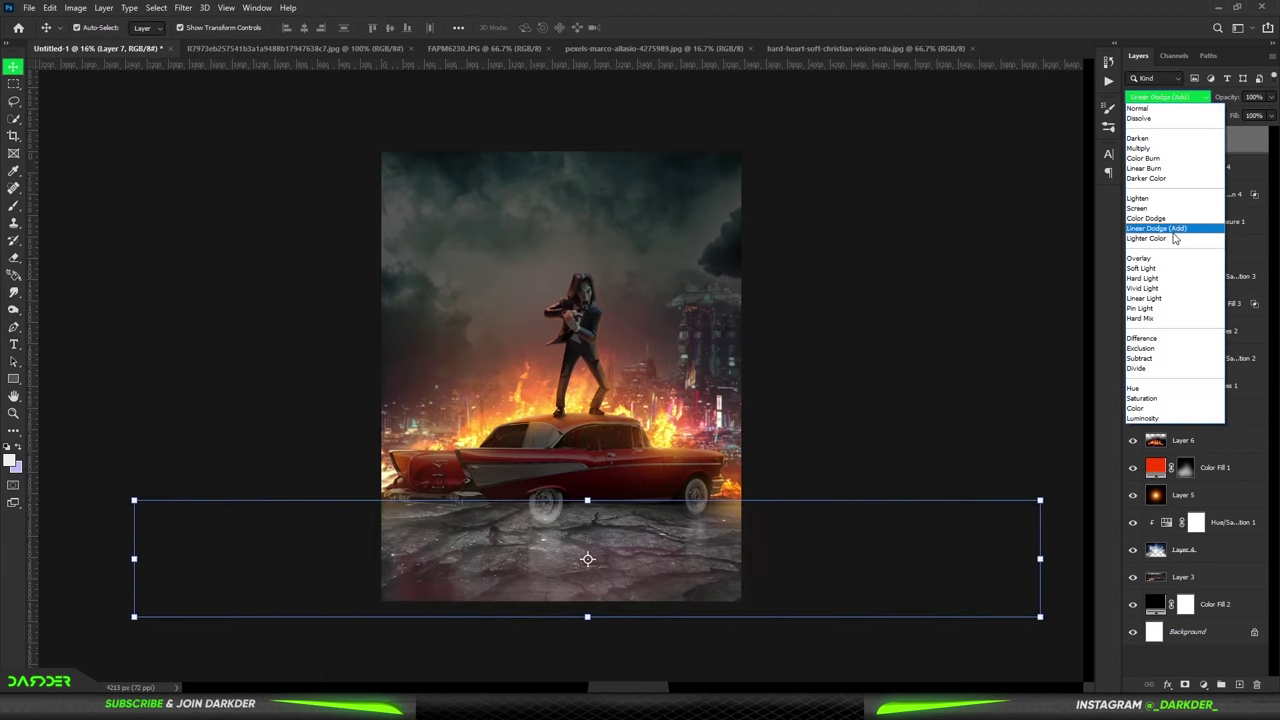
click(1146, 238)
key(e)
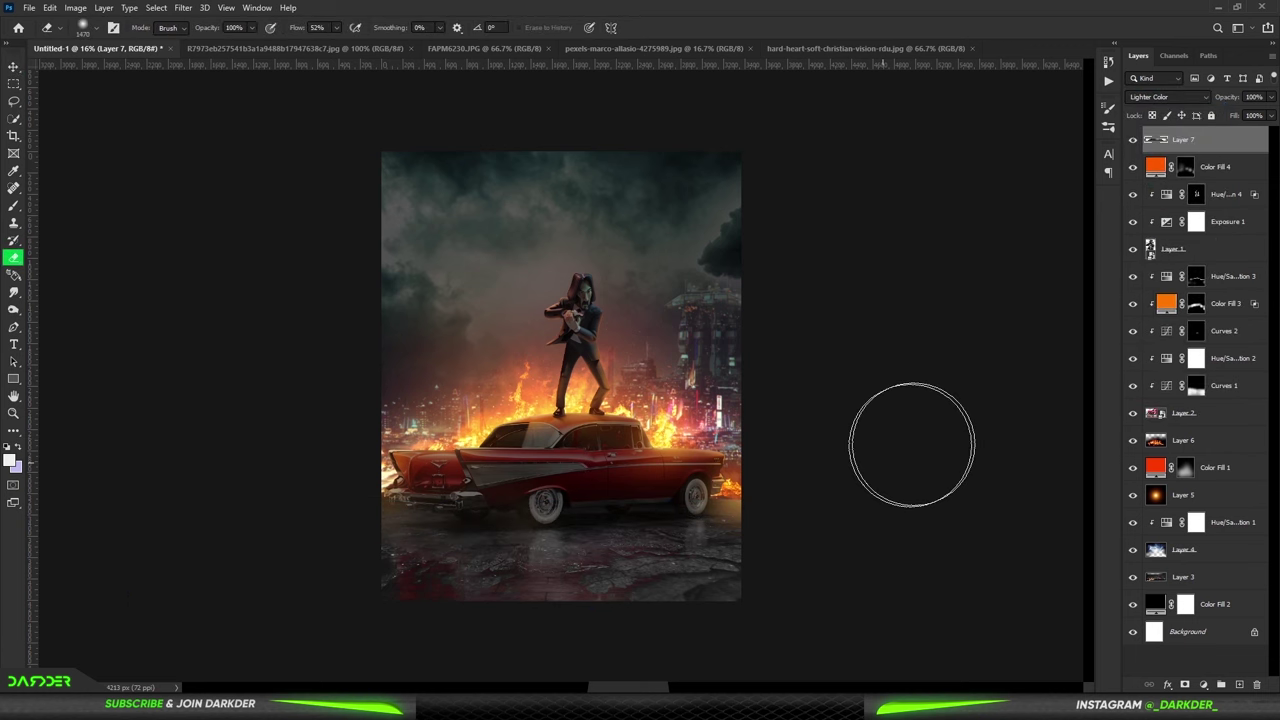
click(14, 70)
click(1168, 97)
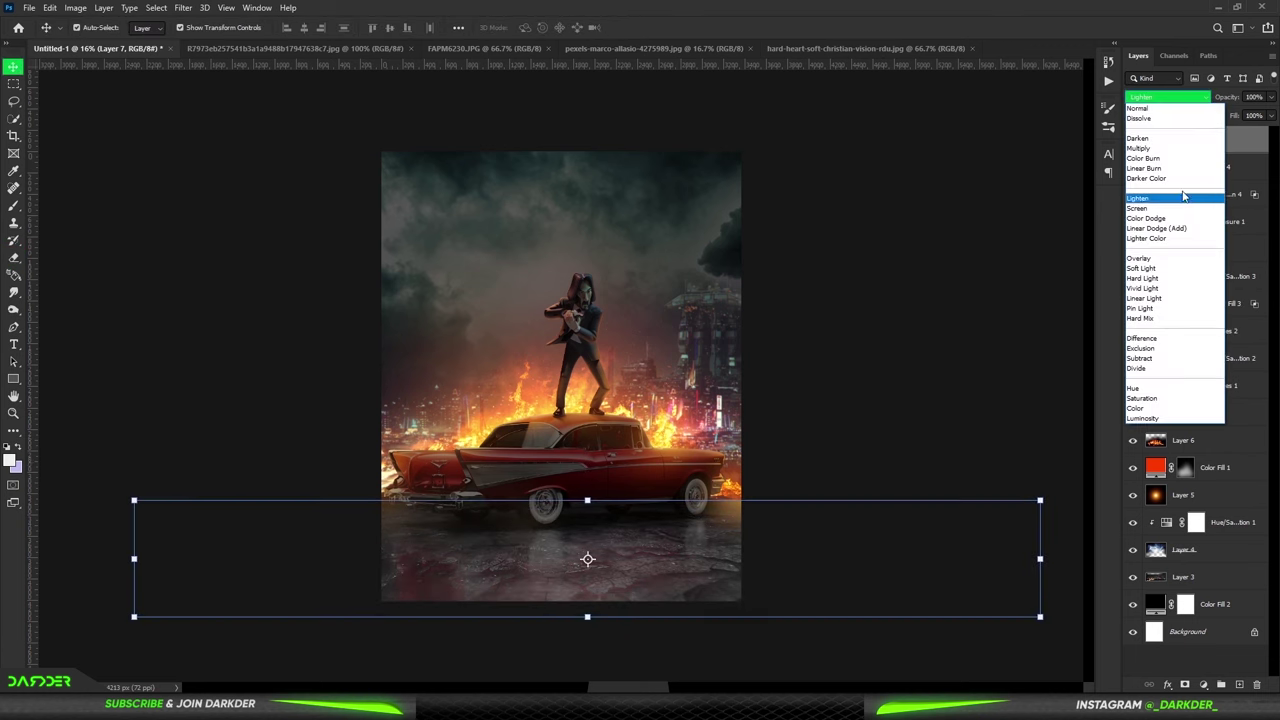
click(1172, 268)
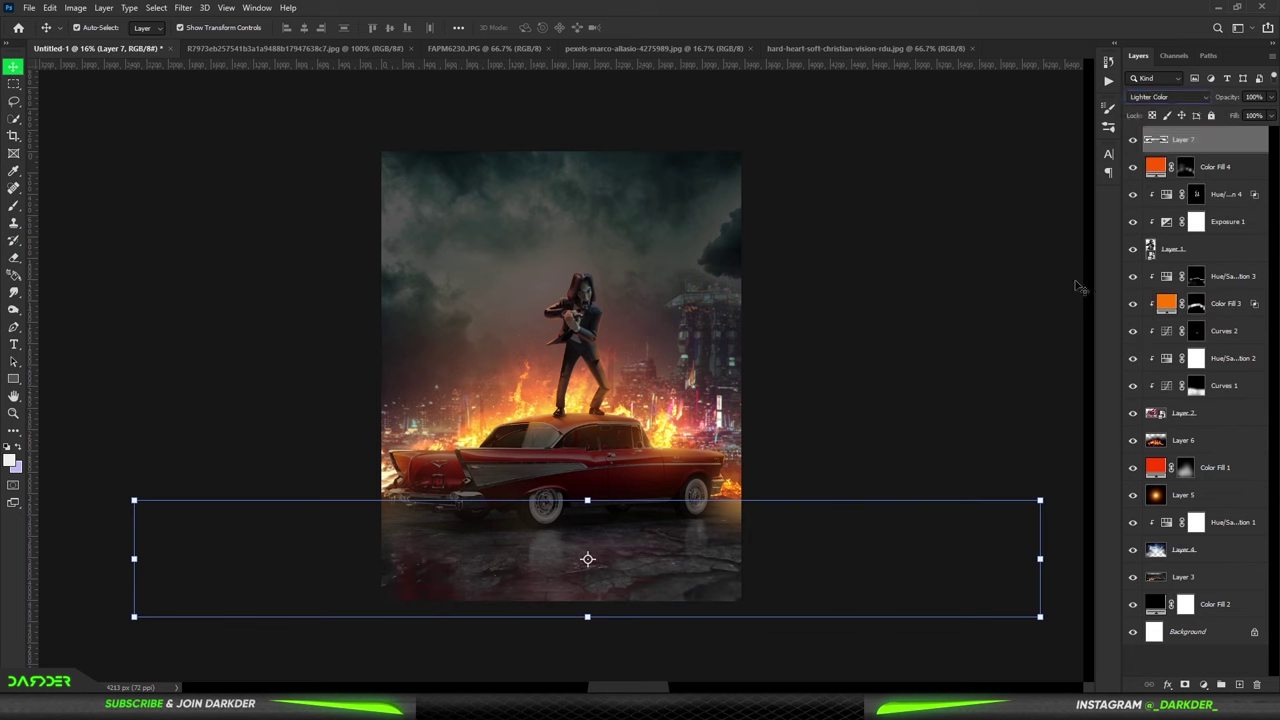
click(1200, 412)
Add a Black & White adjustment with its mask inverted to hide it.
click(1203, 684)
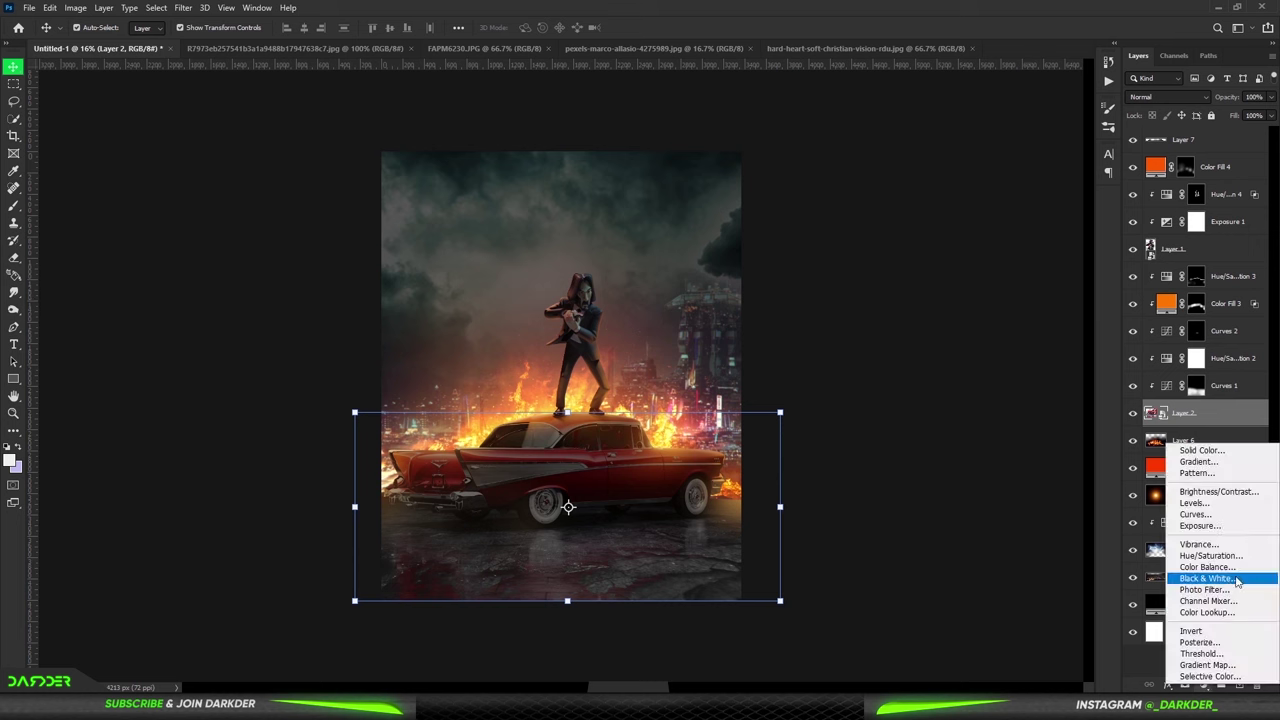
click(1215, 569)
click(900, 310)
key(ctrl+i)
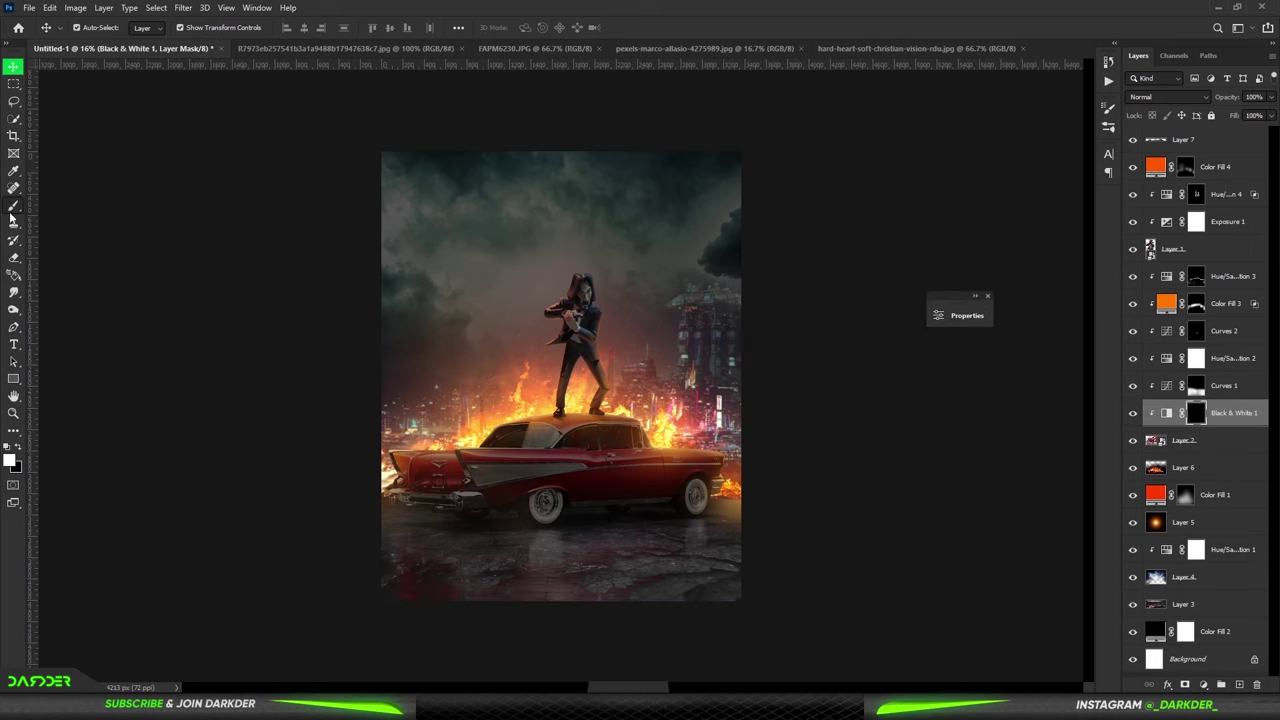
scroll(533, 588, up, 3)
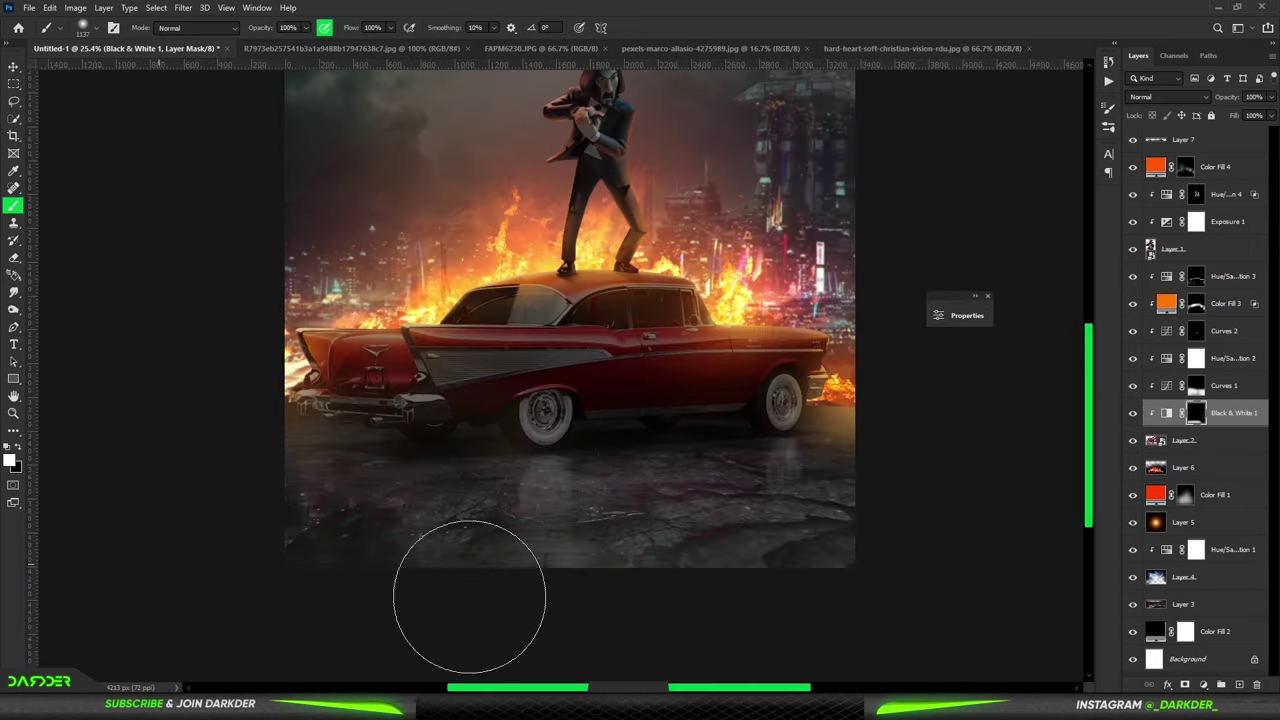
scroll(470, 597, down, 2)
scroll(470, 597, down, 1)
Above Hue/Saturation 3, add an orange Solid Color fill blended in Screen mode.
key(v)
click(1233, 276)
click(1203, 684)
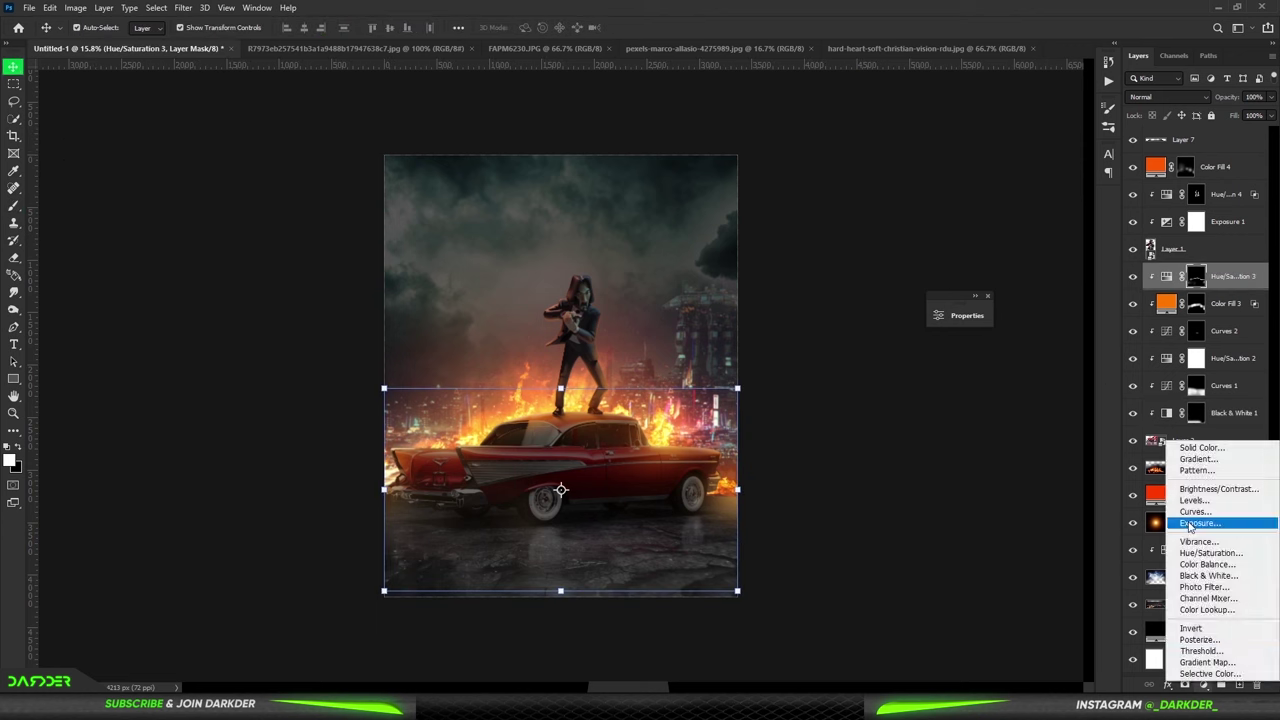
click(1200, 447)
click(1057, 204)
click(1170, 96)
click(1160, 207)
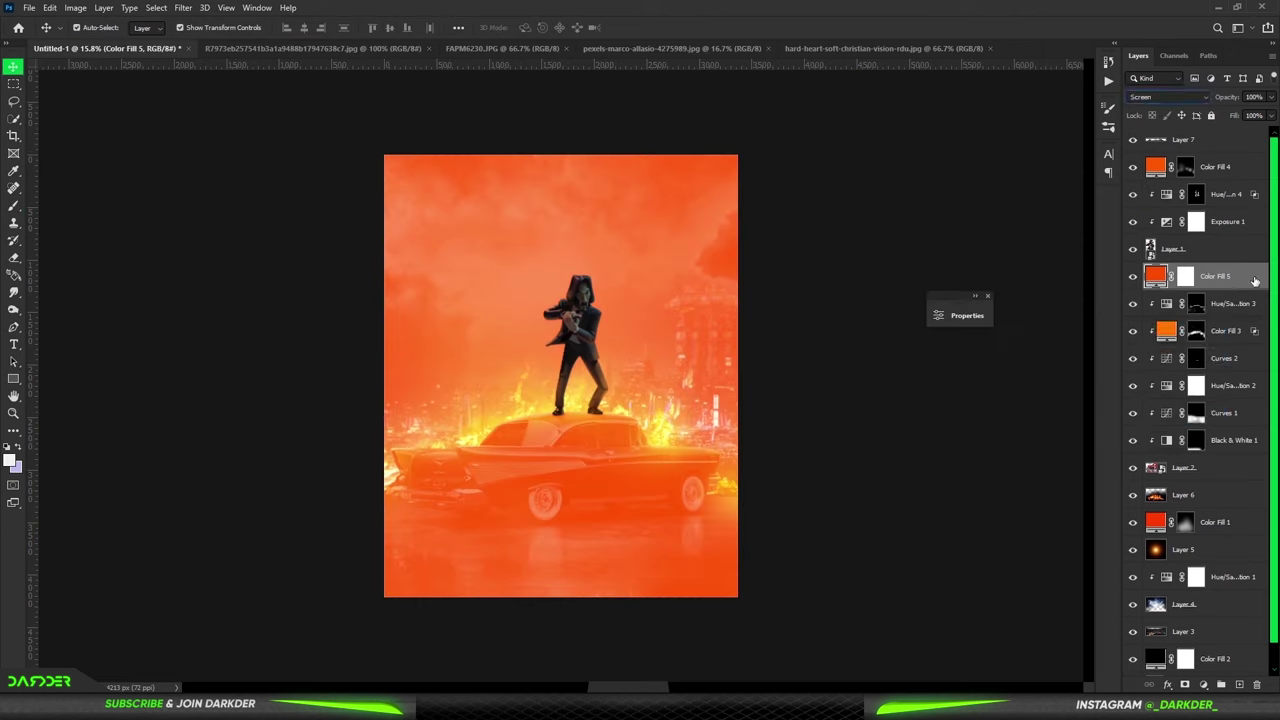
Limit the orange fill to brighter underlying areas with Blend If and invert its mask for brushing.
double_click(1254, 281)
drag(930, 592, 999, 592)
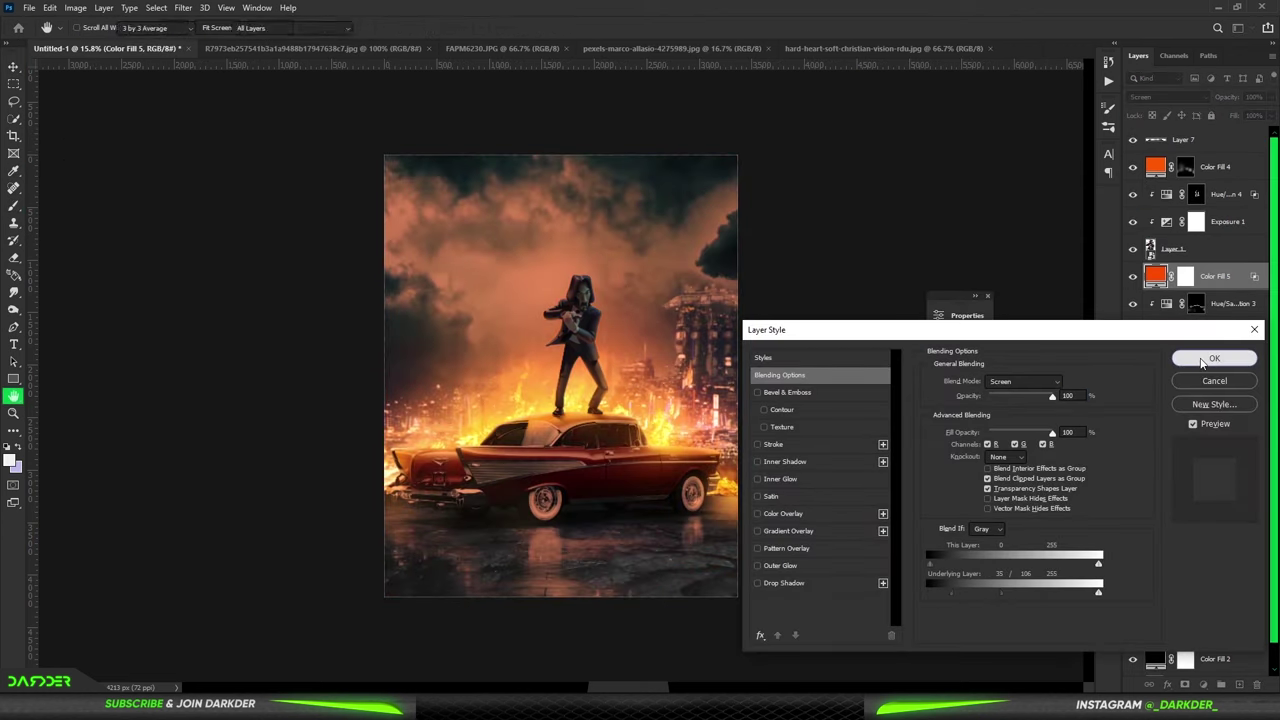
click(1214, 358)
key(ctrl+i)
key(b)
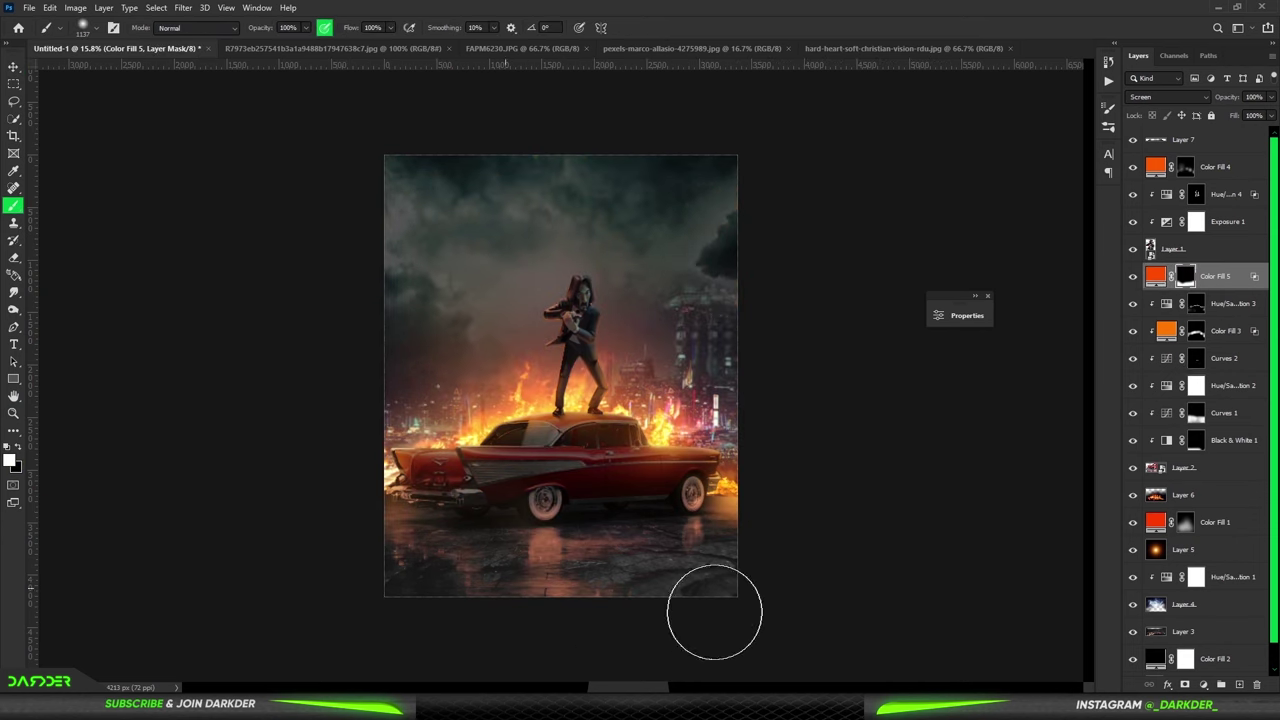
scroll(480, 545, up, 1)
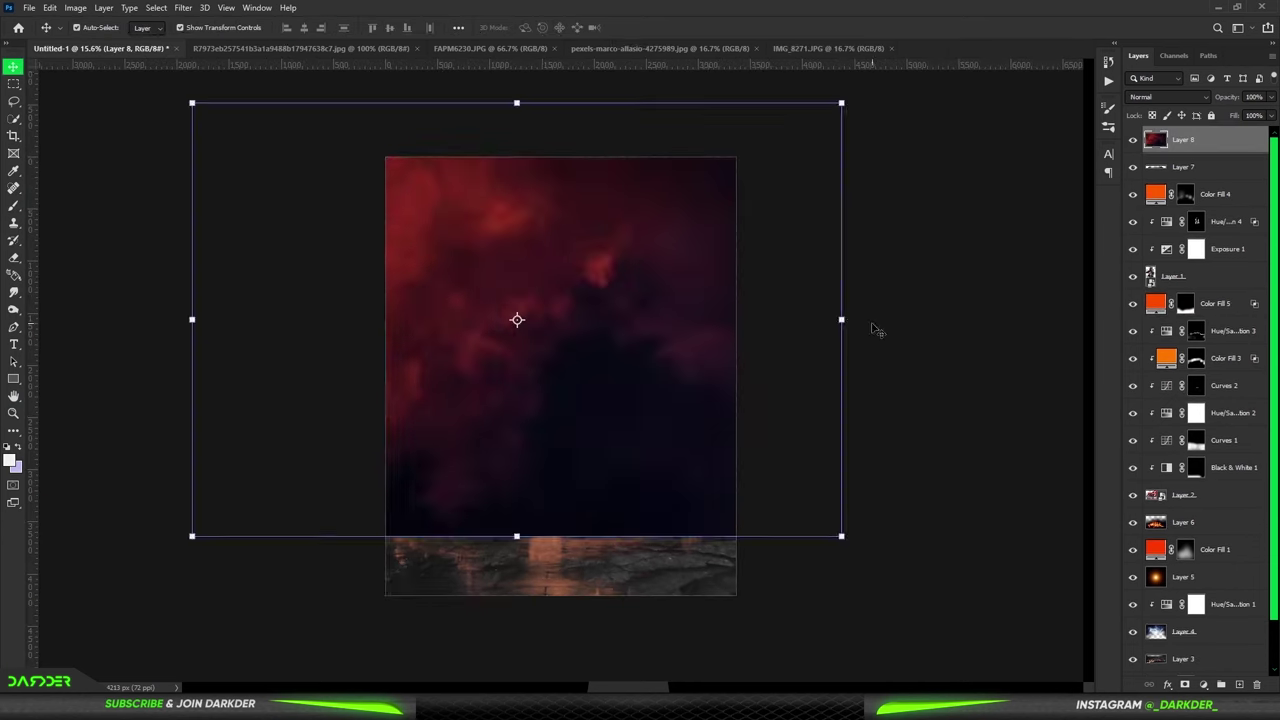
Stretch the red cloud texture across the canvas, copy it to a new layer, and blend it in Linear Dodge (Add).
drag(733, 321, 494, 560)
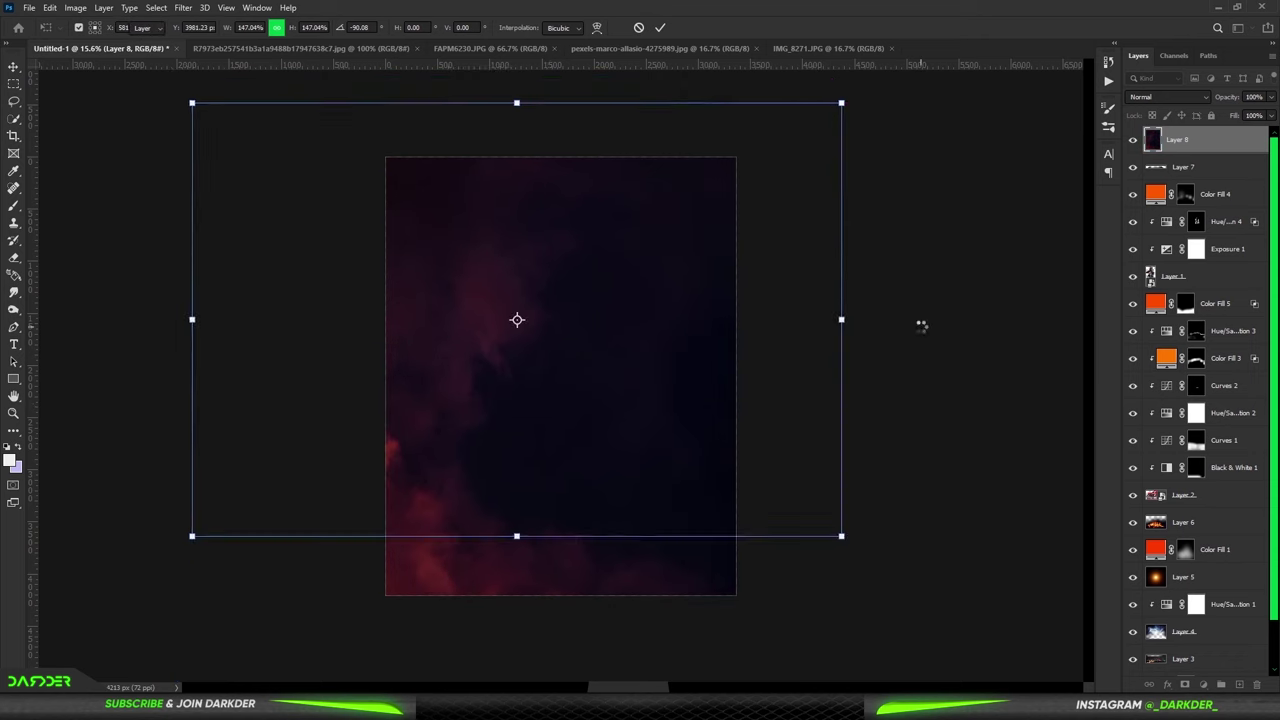
key(Return)
key(m)
key(ctrl+a)
key(ctrl+j)
click(1168, 96)
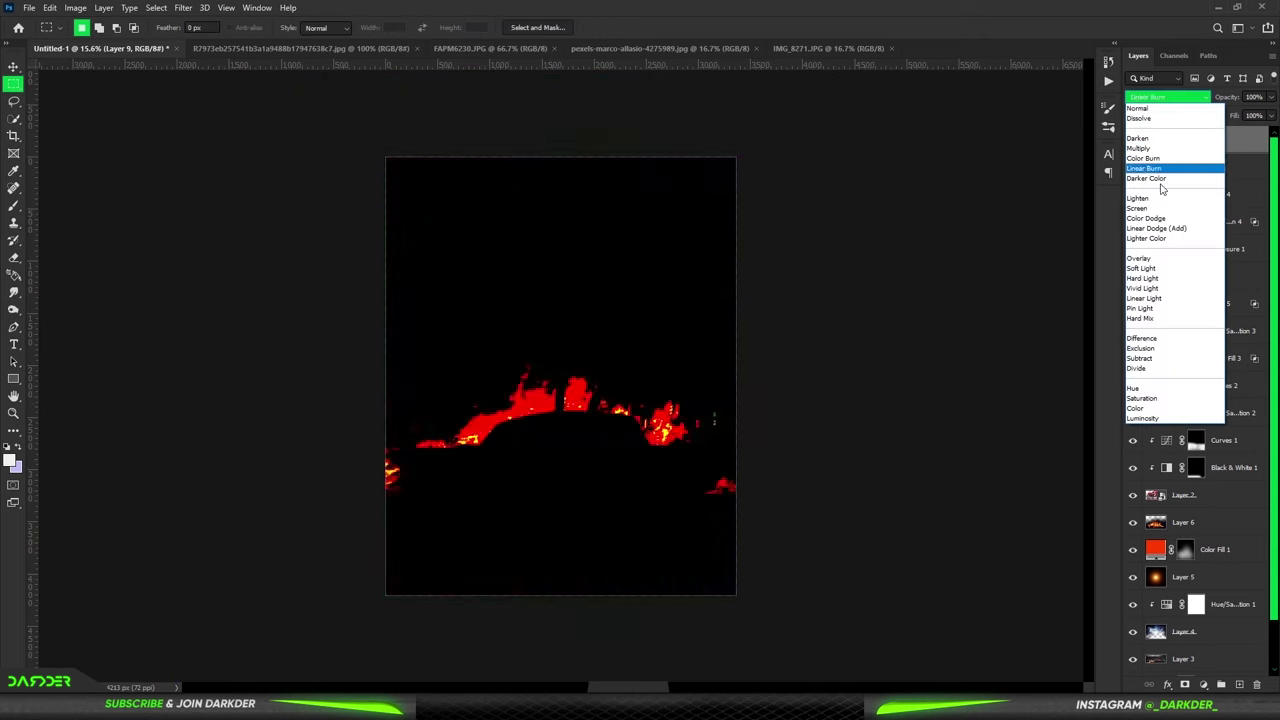
click(1155, 229)
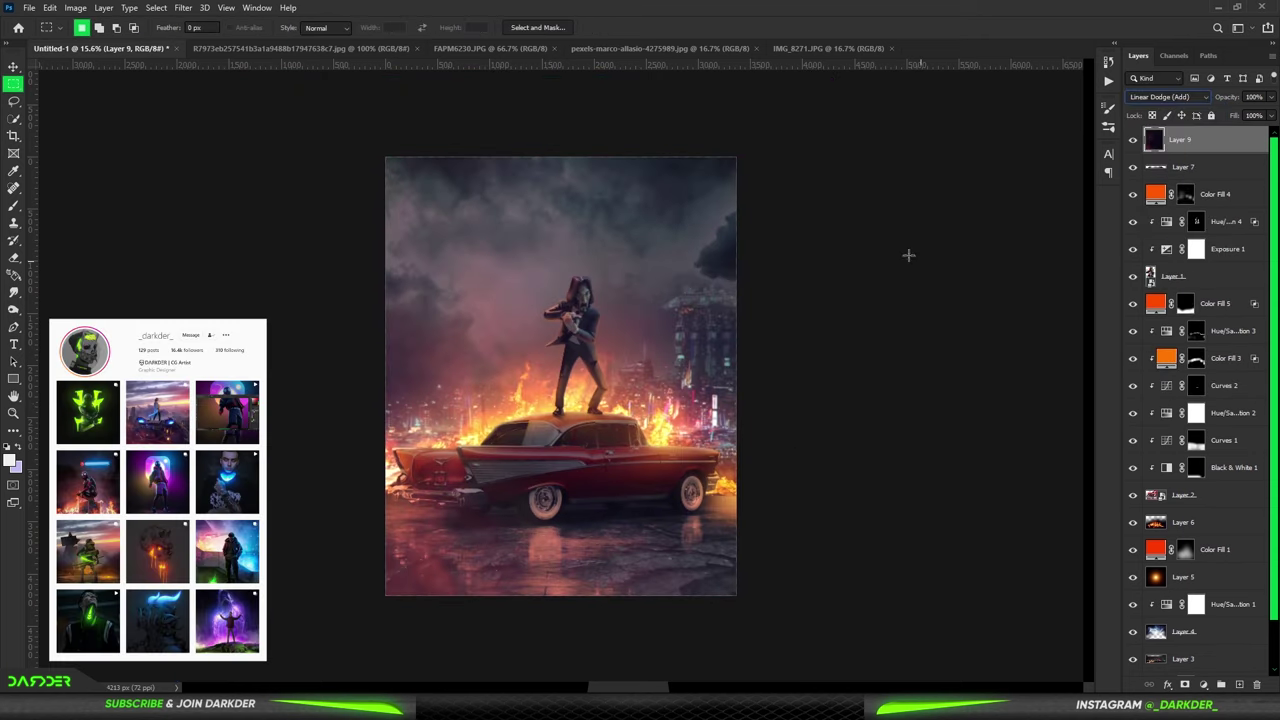
click(745, 413)
scroll(745, 413, down, 1)
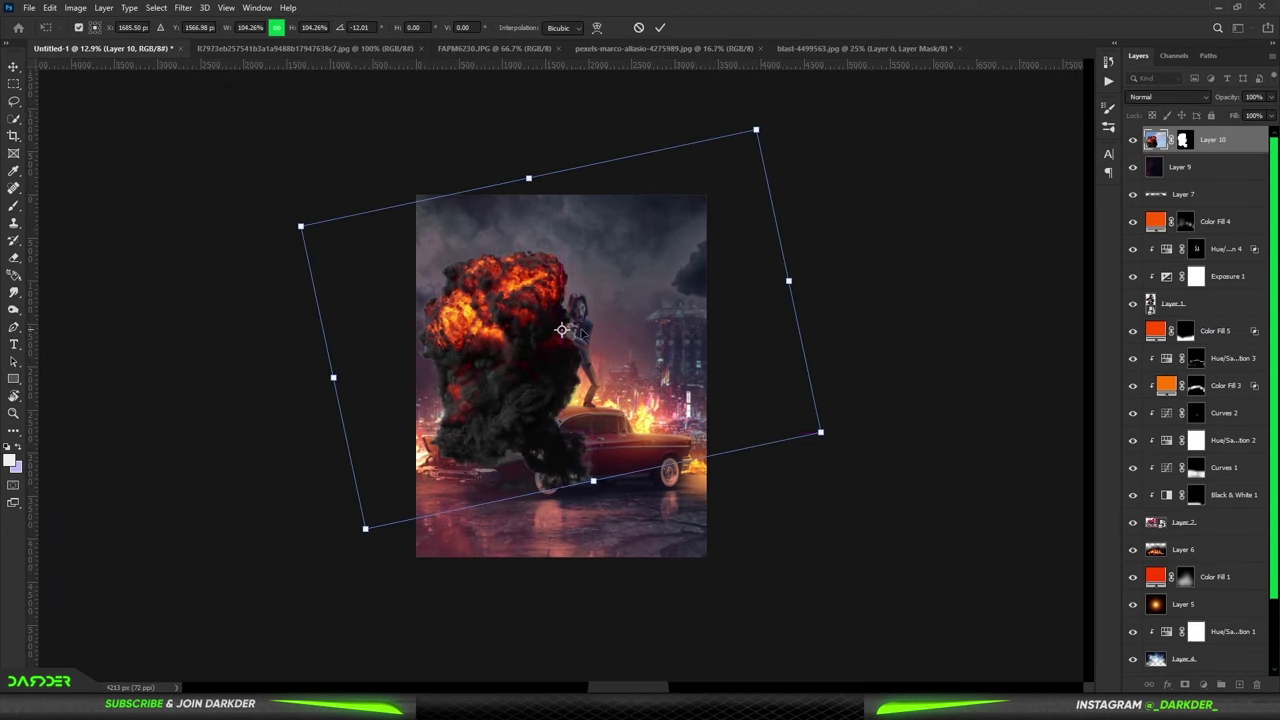
key(Return)
drag(1226, 249, 1226, 263)
drag(1262, 541, 1262, 530)
right_click(1230, 522)
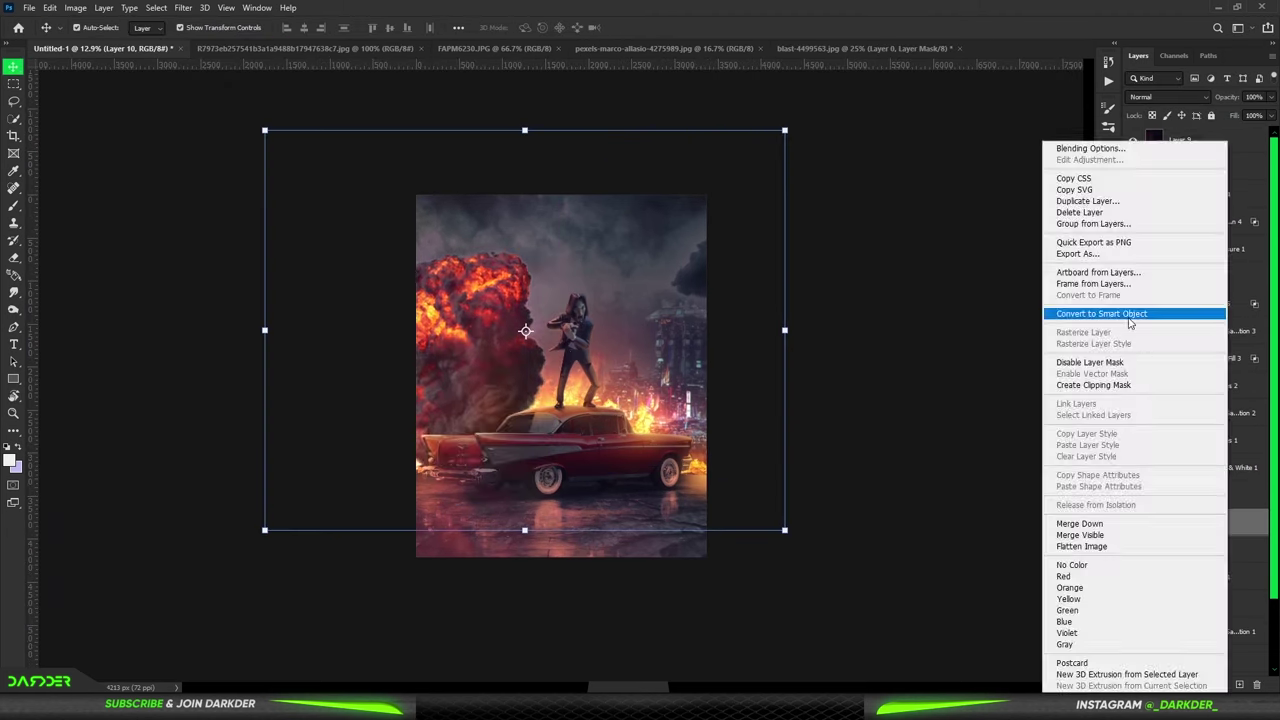
click(1114, 314)
key(ctrl+t)
mouse_move(460, 300)
mouse_down()
mouse_move(494, 366)
mouse_move(456, 242)
mouse_move(830, 300)
mouse_up()
key(Return)
key(ctrl+t)
mouse_move(943, 194)
mouse_down()
mouse_move(697, 338)
mouse_move(463, 318)
mouse_up()
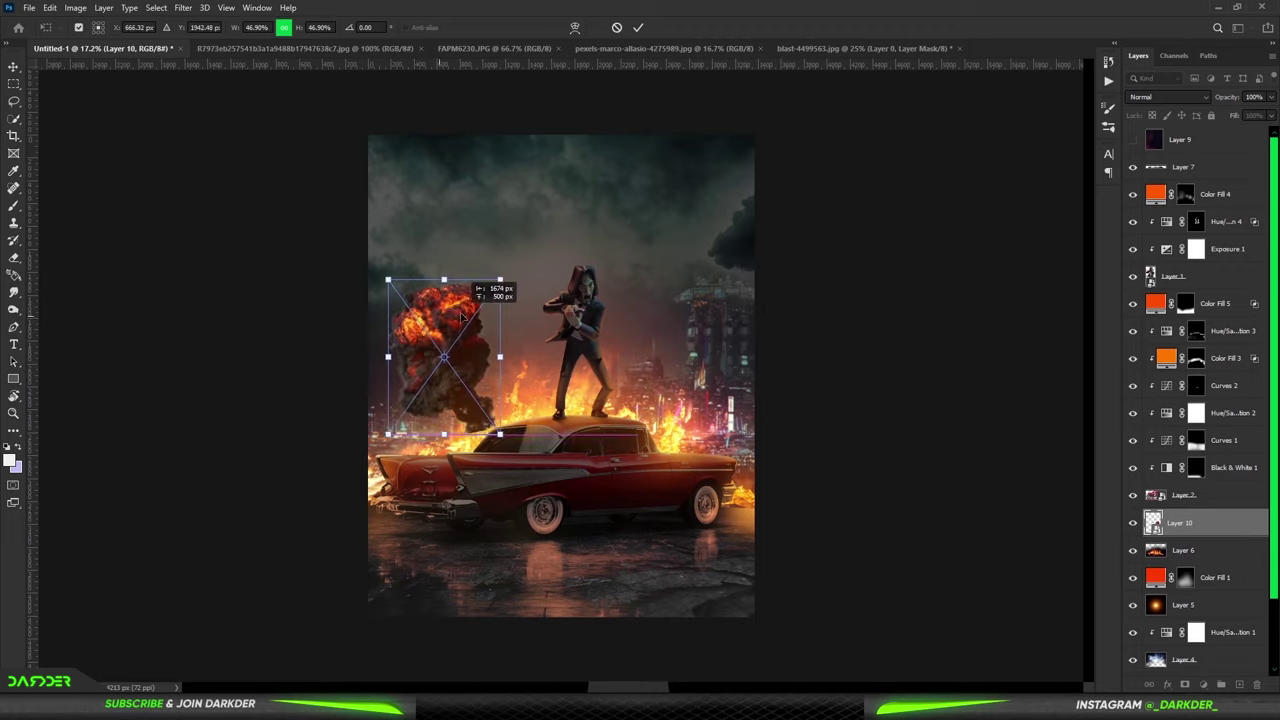
key(Escape)
key(Delete)
click(1133, 139)
drag(438, 265, 595, 320)
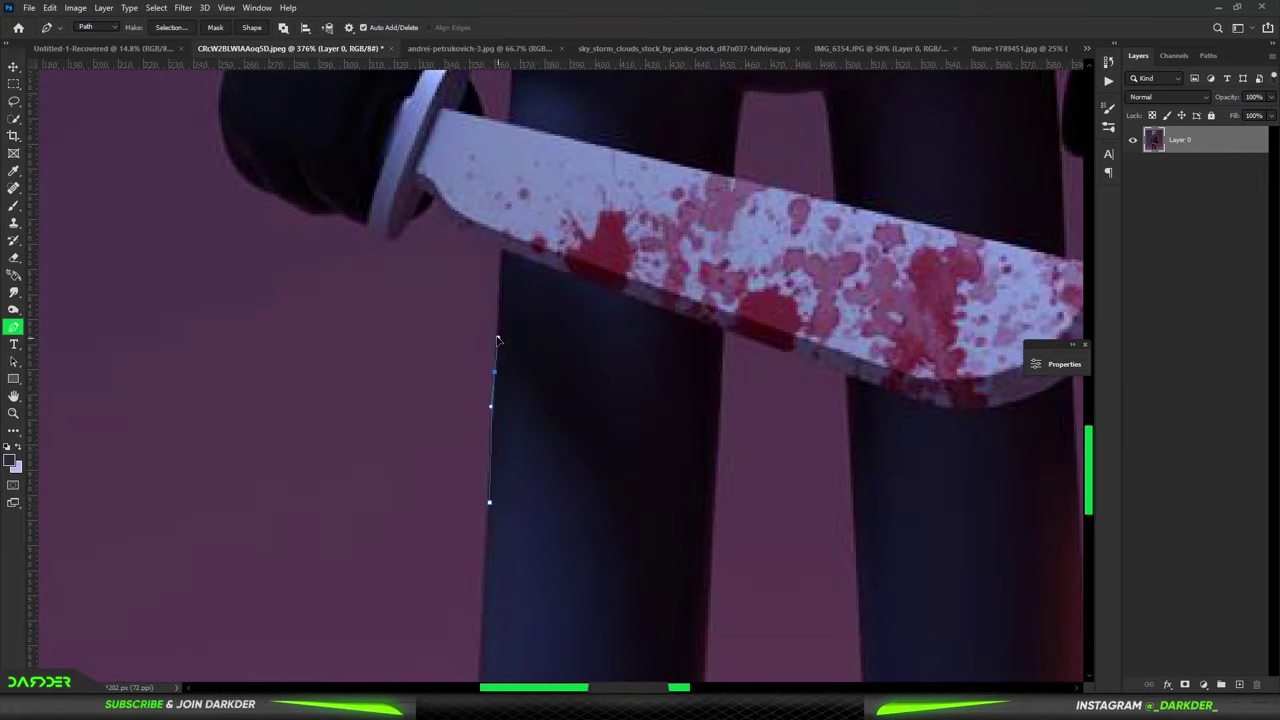
Trace a pen path along the jacket collar, over the mask's top and down its right edge.
drag(222, 113, 380, 333)
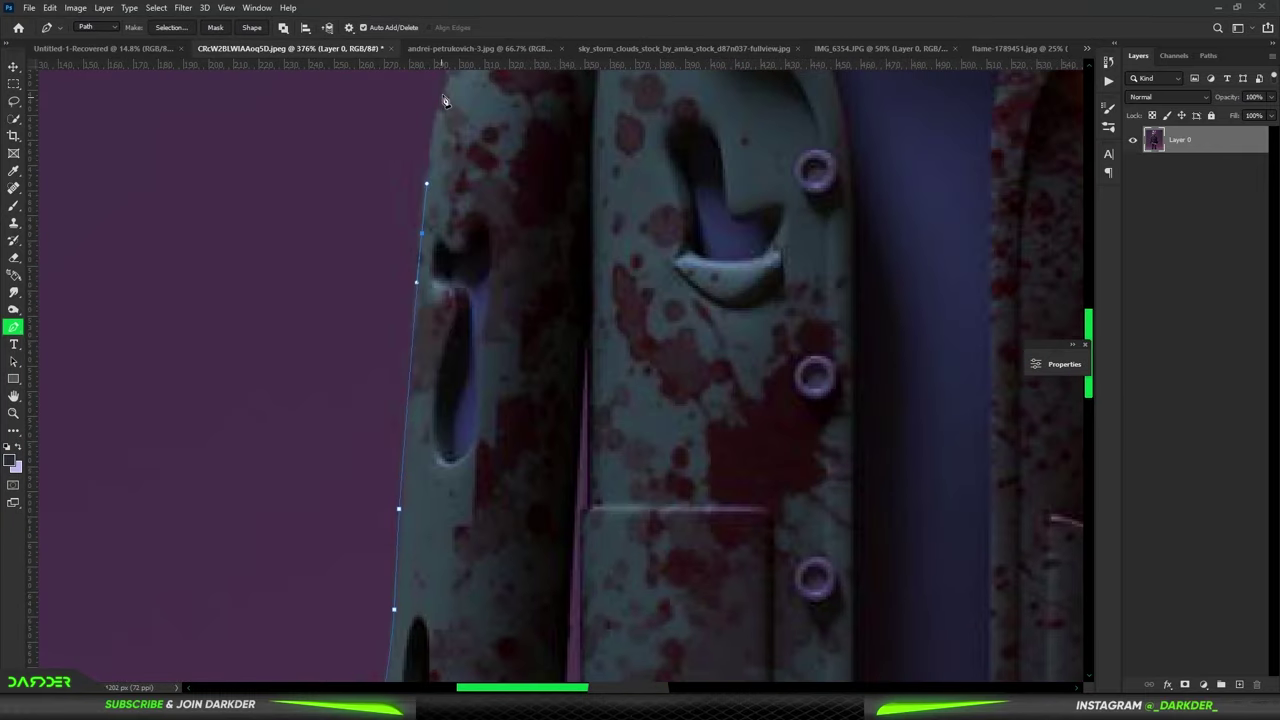
drag(395, 93, 620, 345)
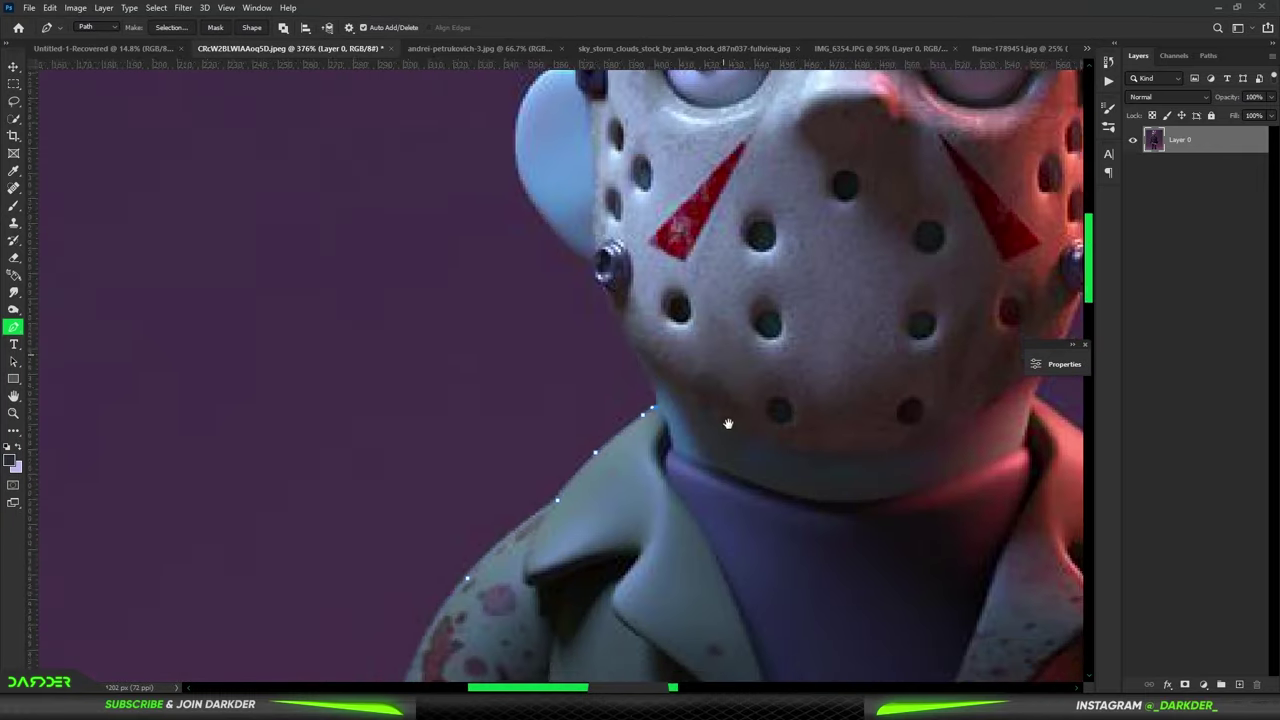
click(636, 360)
drag(531, 117, 603, 397)
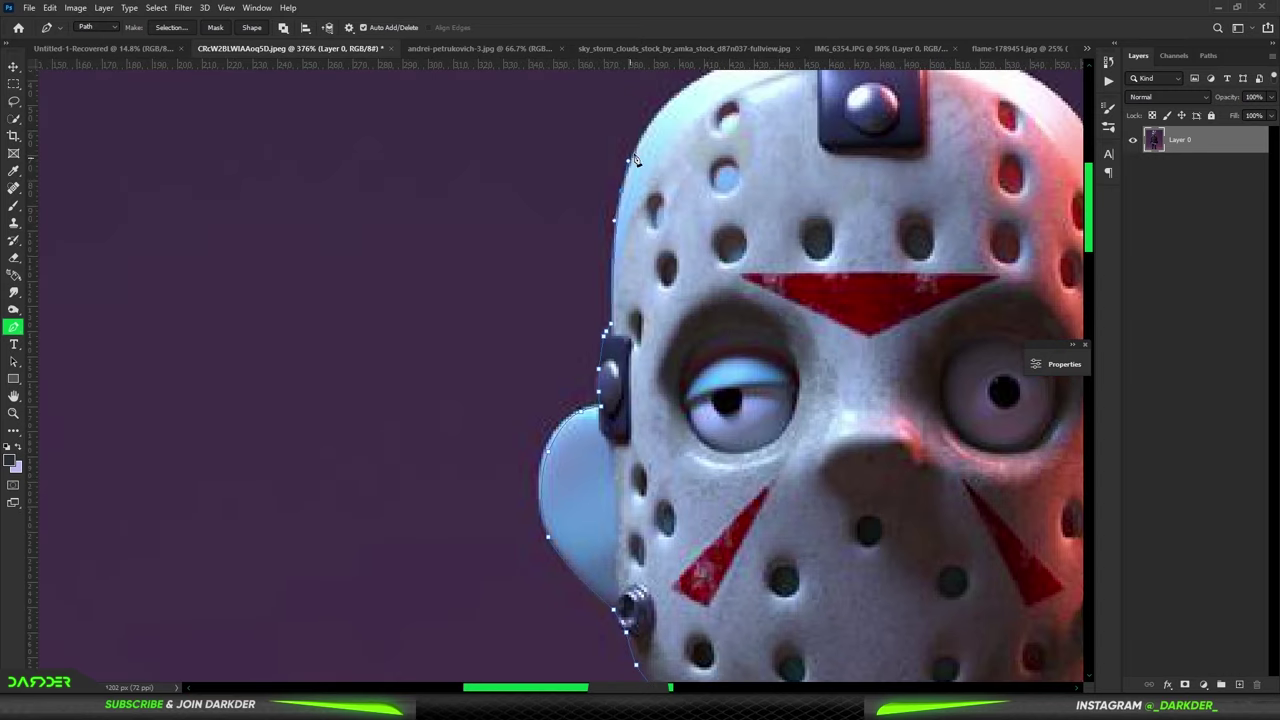
drag(633, 160, 343, 320)
click(462, 218)
click(836, 495)
Continue the pen path down the jacket's right edge and around the right hand.
drag(853, 529, 770, 265)
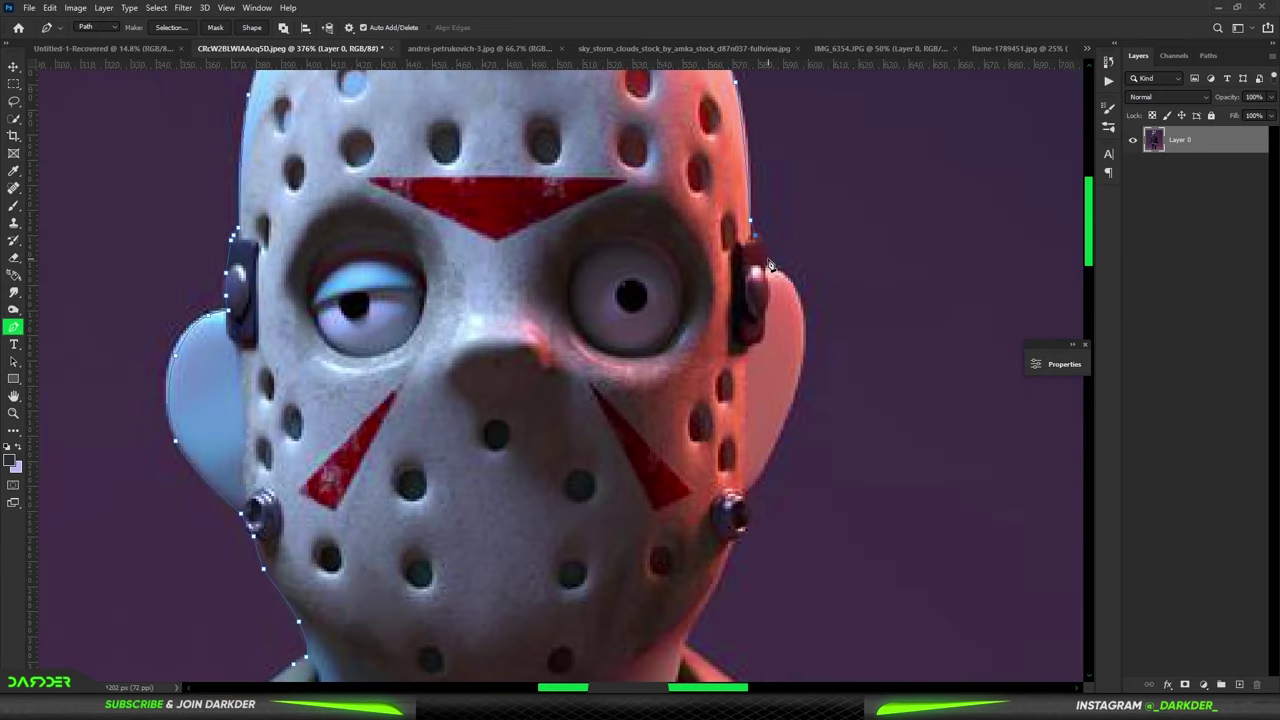
drag(699, 514, 641, 178)
click(894, 486)
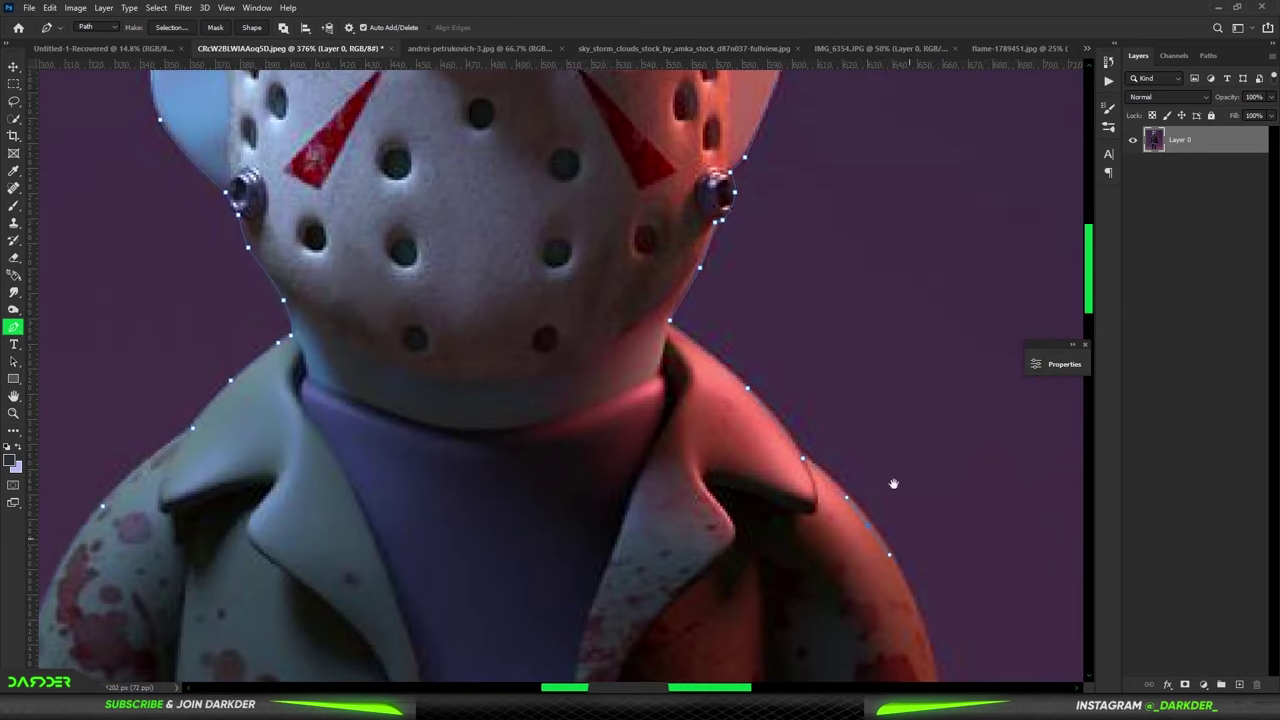
drag(894, 486, 771, 214)
click(875, 551)
drag(872, 572, 837, 233)
drag(857, 308, 863, 336)
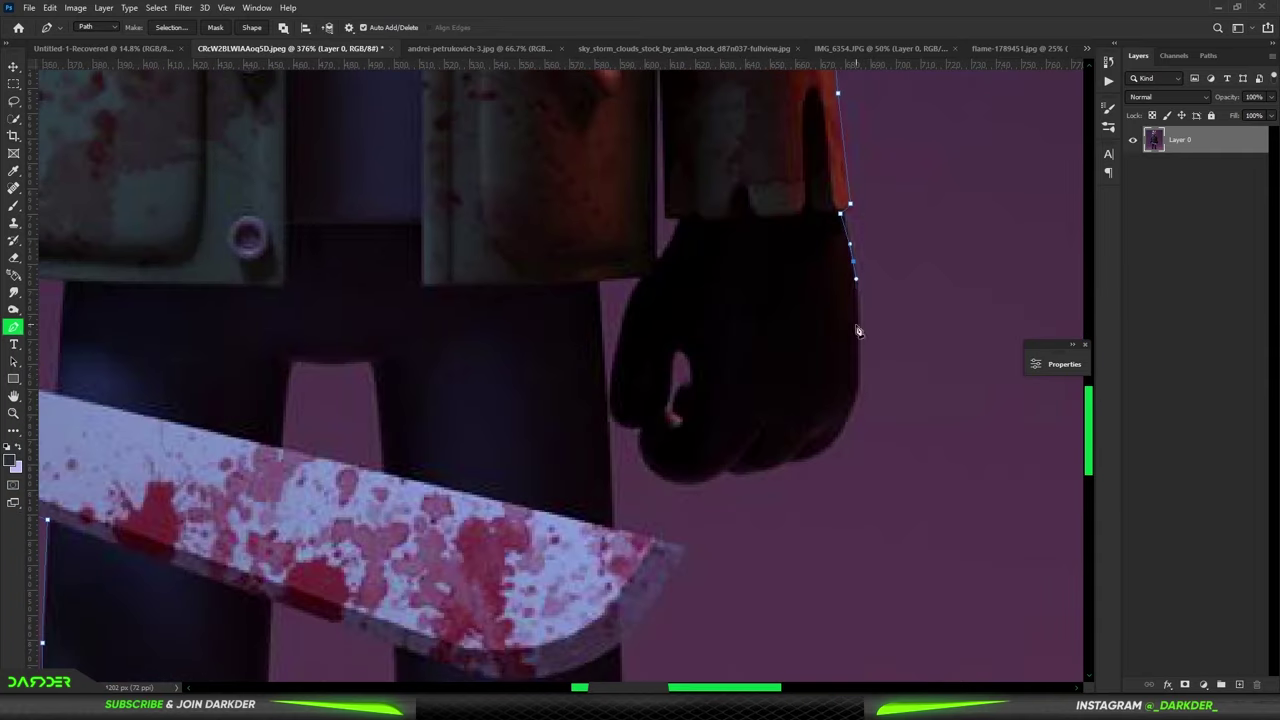
click(666, 220)
scroll(662, 156, up, 2)
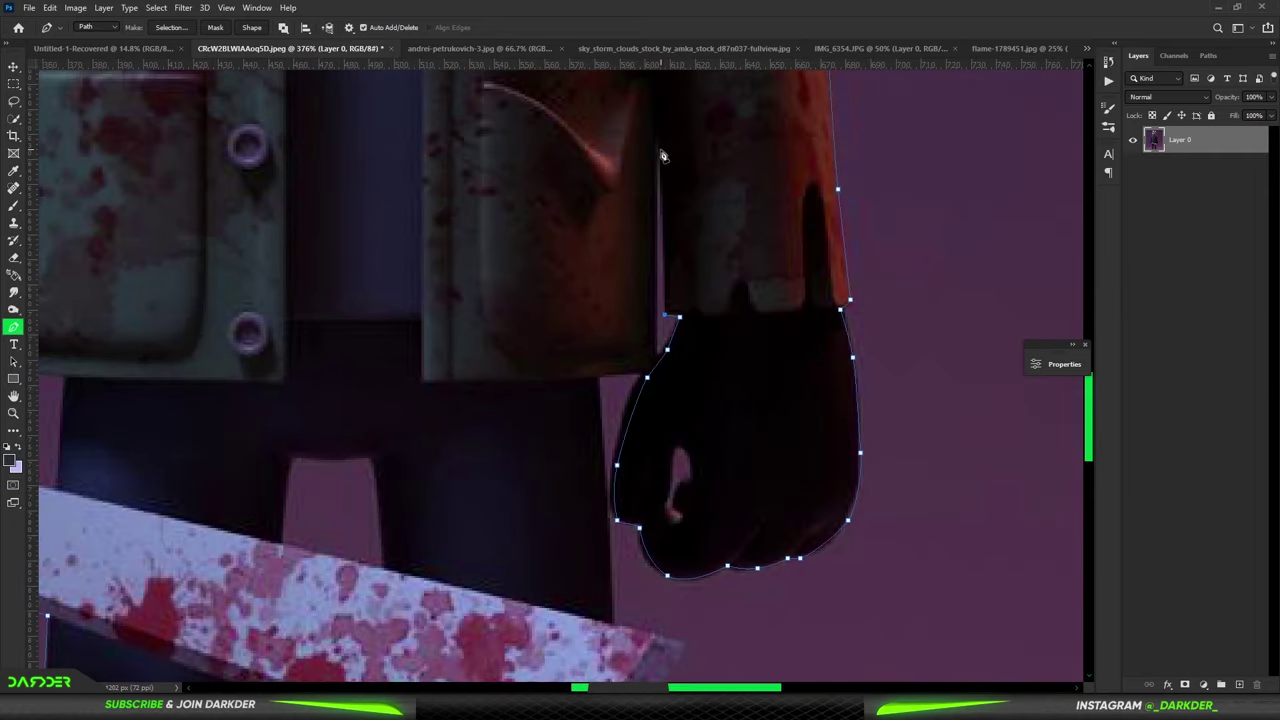
scroll(620, 452, down, 2)
scroll(700, 350, down, 7)
scroll(778, 260, down, 6)
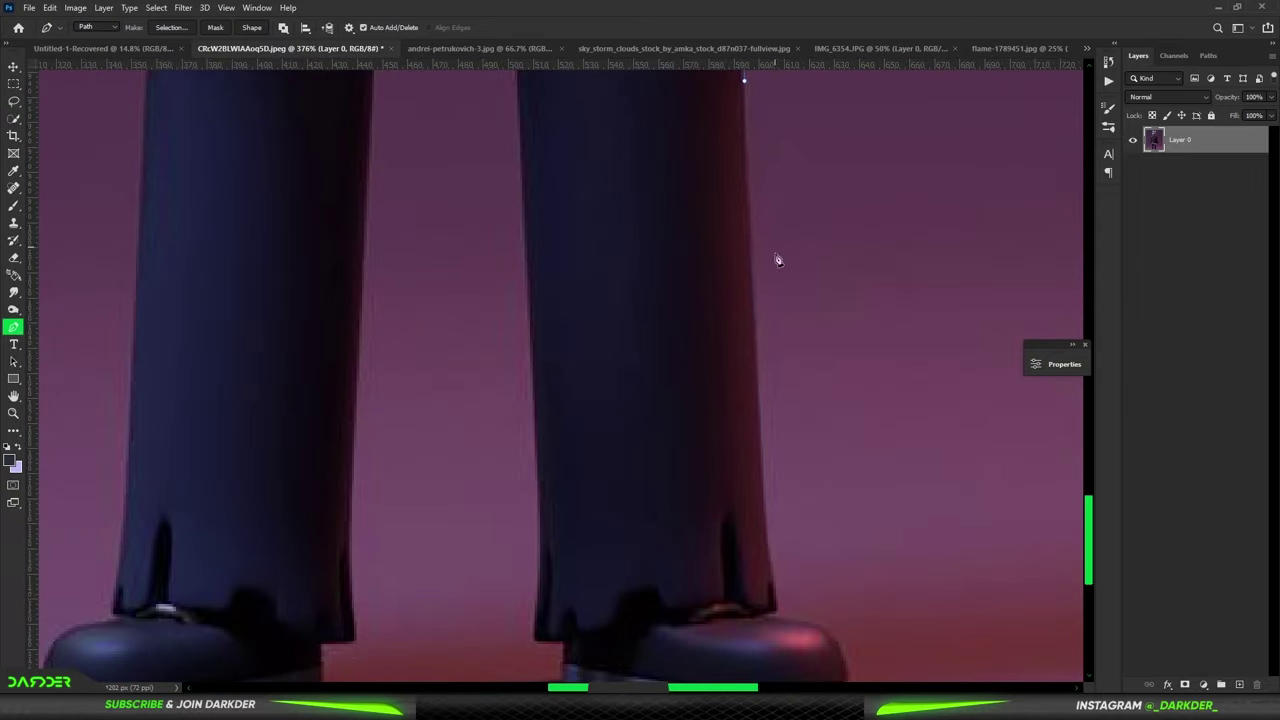
scroll(826, 589, down, 6)
drag(872, 352, 888, 407)
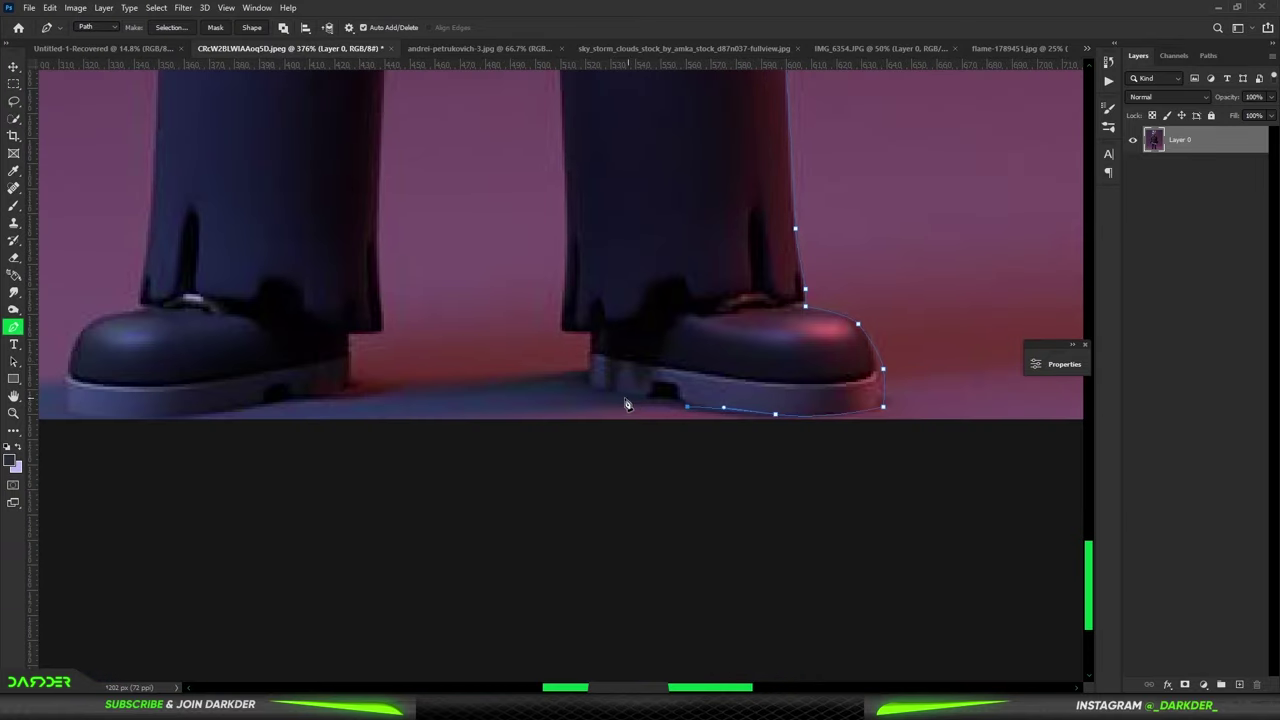
Convert the traced path to a selection and mask out the purple background.
scroll(566, 121, up, 5)
scroll(590, 230, up, 5)
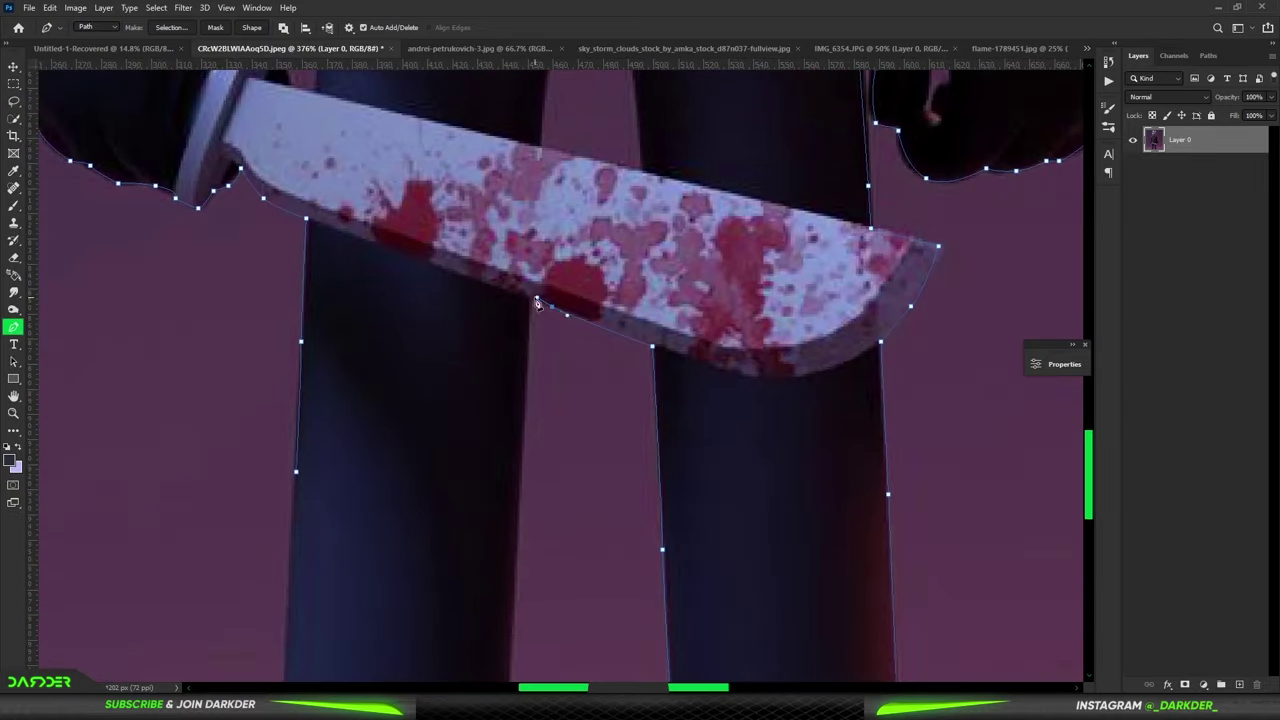
scroll(607, 338, down, 8)
scroll(541, 470, down, 3)
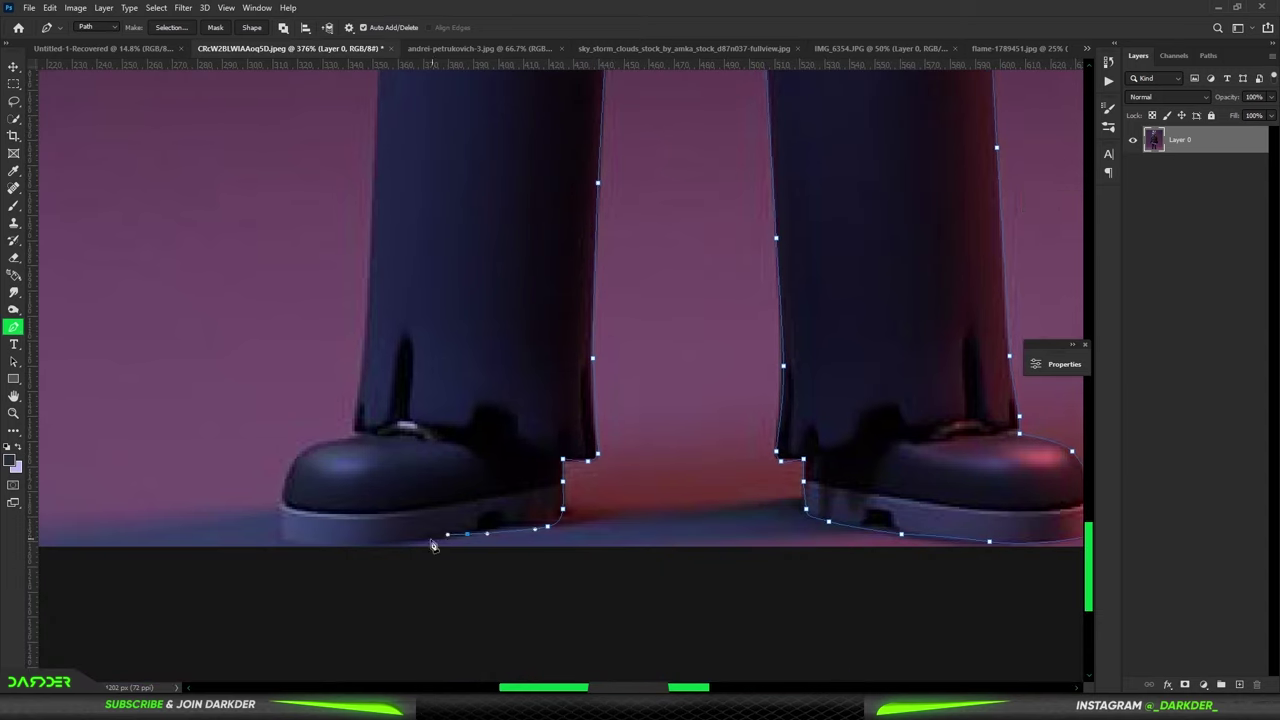
scroll(388, 212, up, 5)
right_click(451, 305)
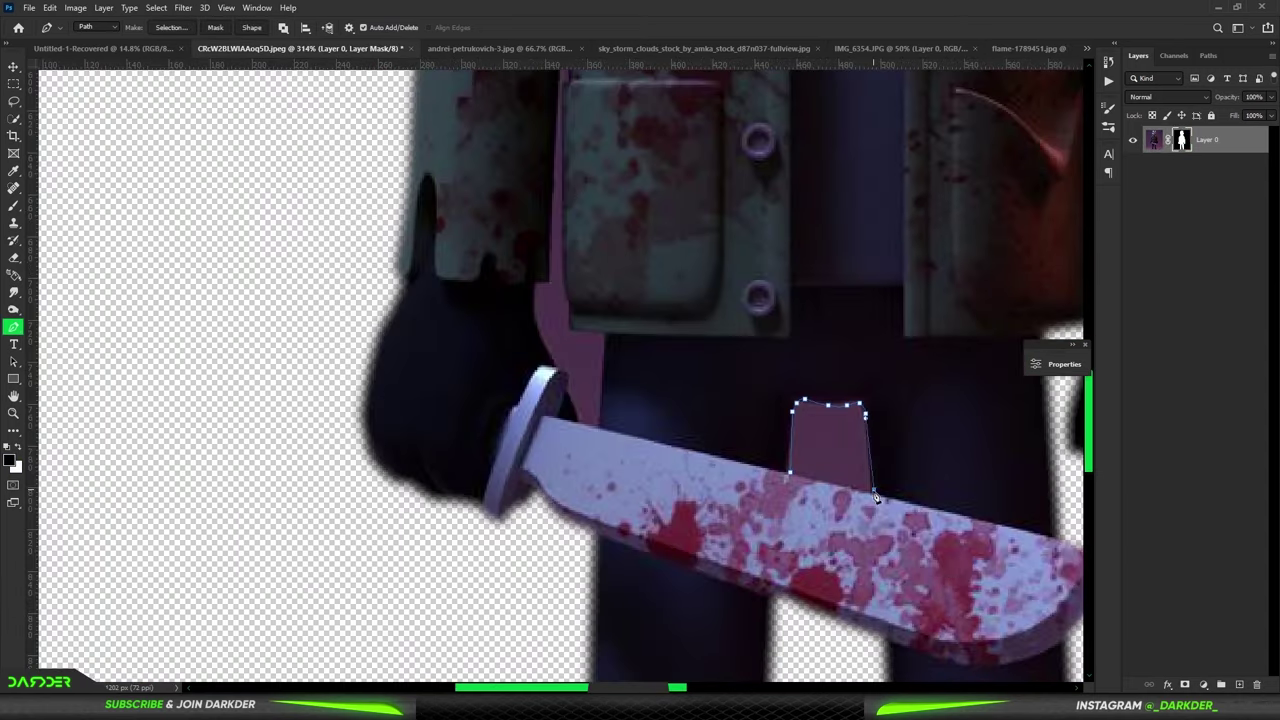
right_click(875, 497)
key(Return)
key(b)
Turn the leftover sliver path into a selection.
scroll(805, 465, down, 3)
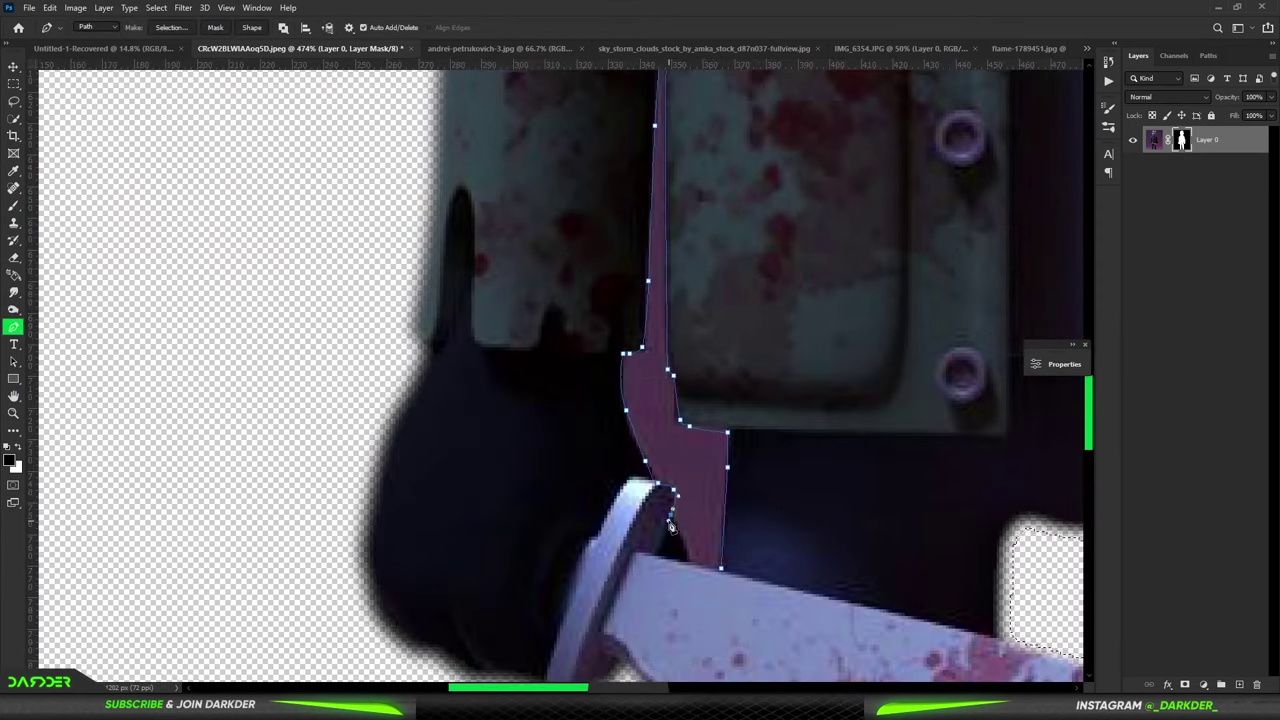
right_click(671, 527)
click(749, 271)
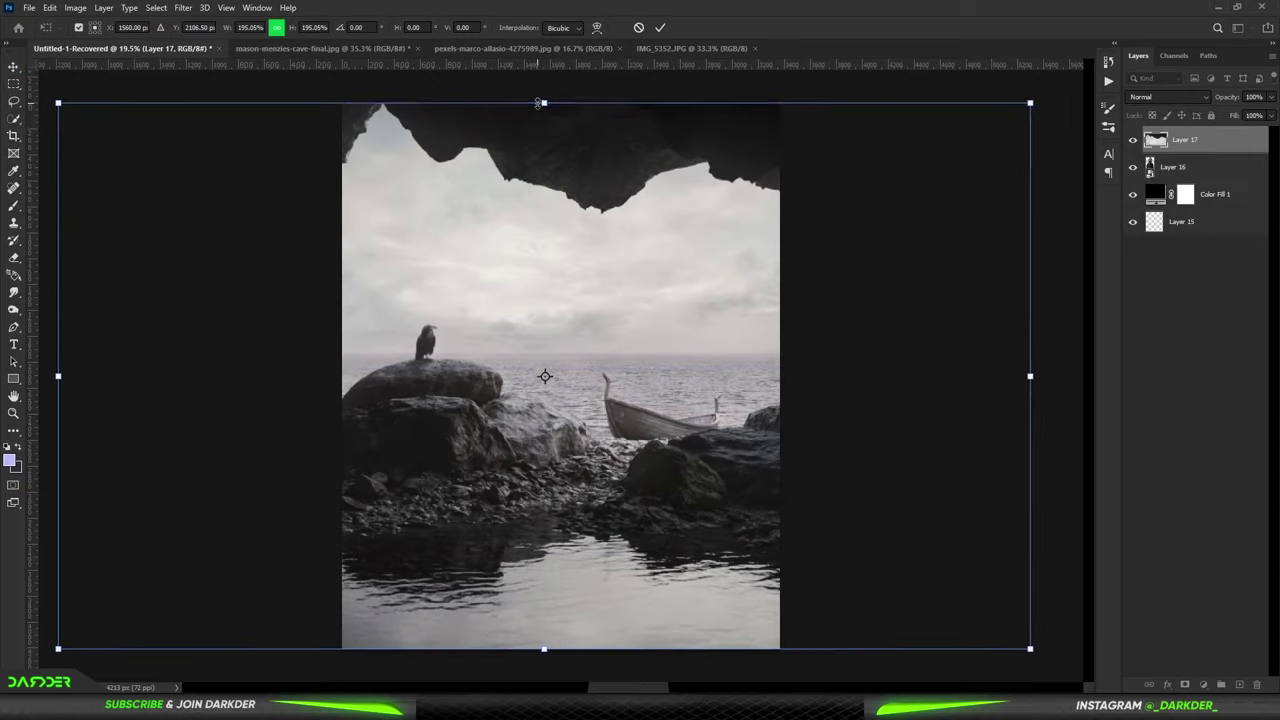
Spot-heal the crow off the rock in the cave photo, then duplicate that layer.
click(1185, 167)
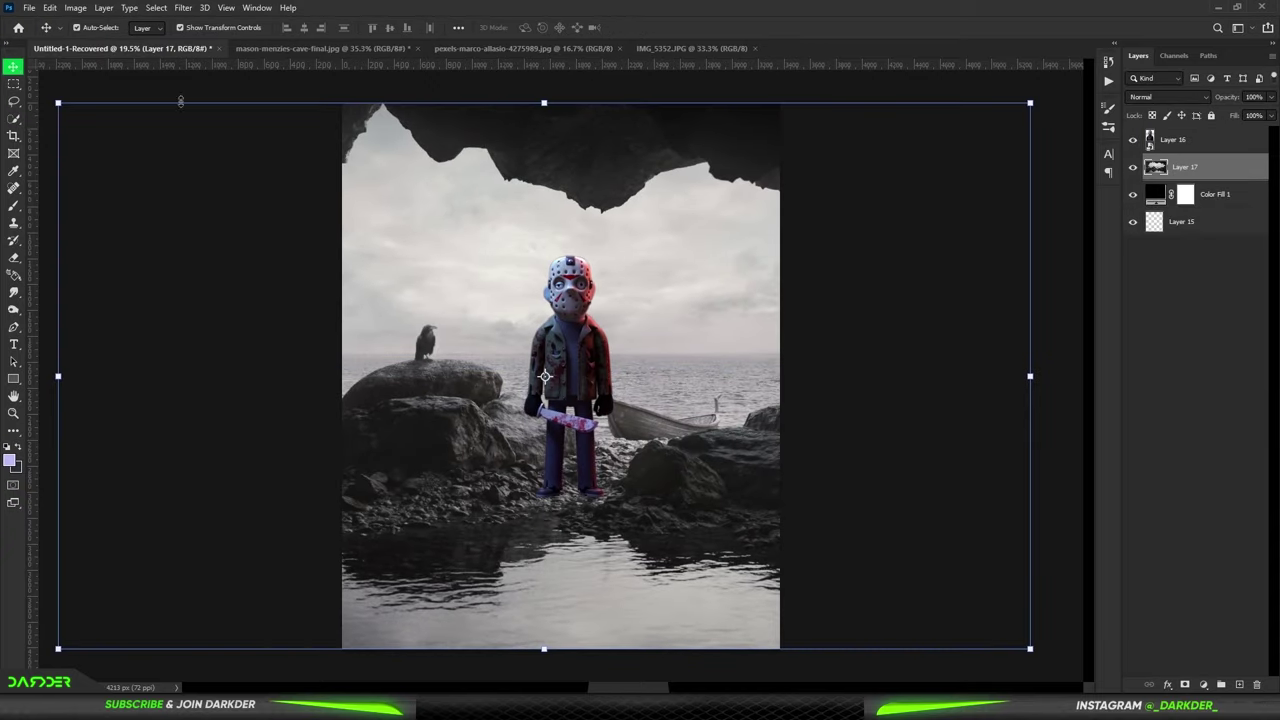
key(j)
scroll(425, 345, up, 5)
drag(430, 300, 465, 175)
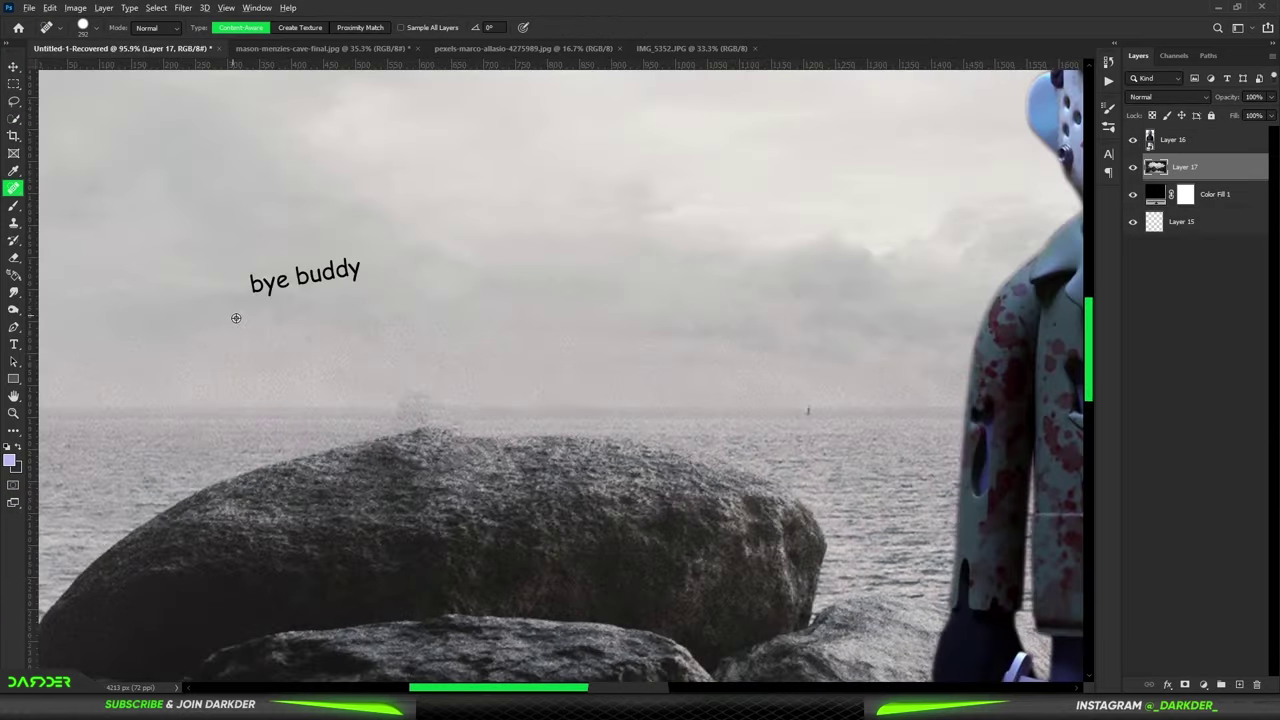
scroll(234, 314, down, 5)
key(ctrl+j)
scroll(380, 243, down, 2)
key(m)
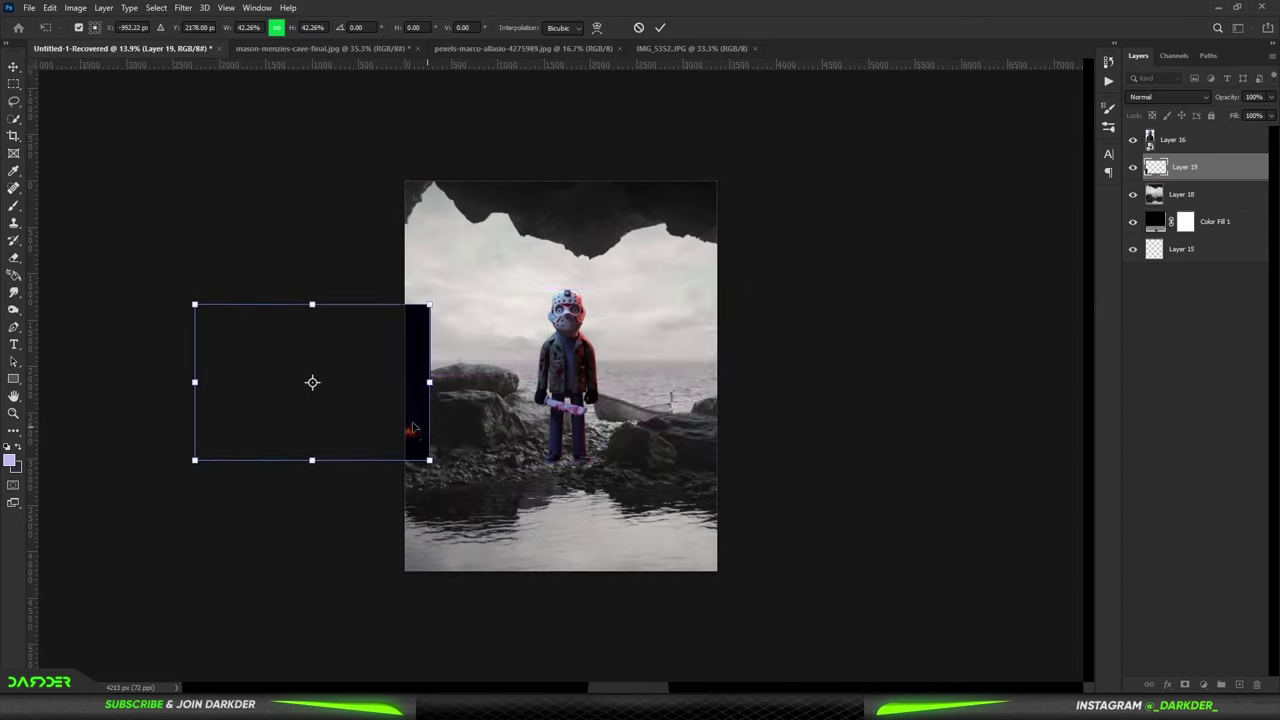
Place the fire image beside the figure, enlarge it slightly, and blend it in Screen mode.
drag(413, 428, 810, 447)
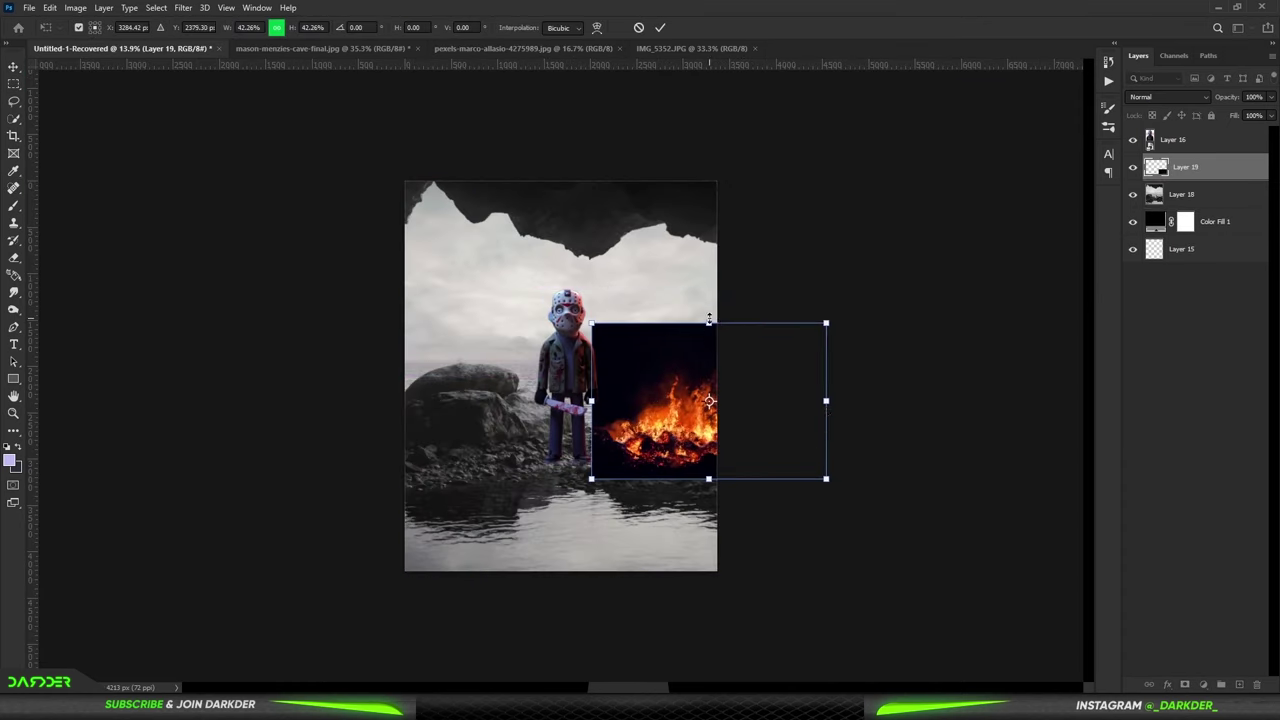
drag(829, 323, 840, 303)
key(Return)
click(1168, 96)
click(1160, 196)
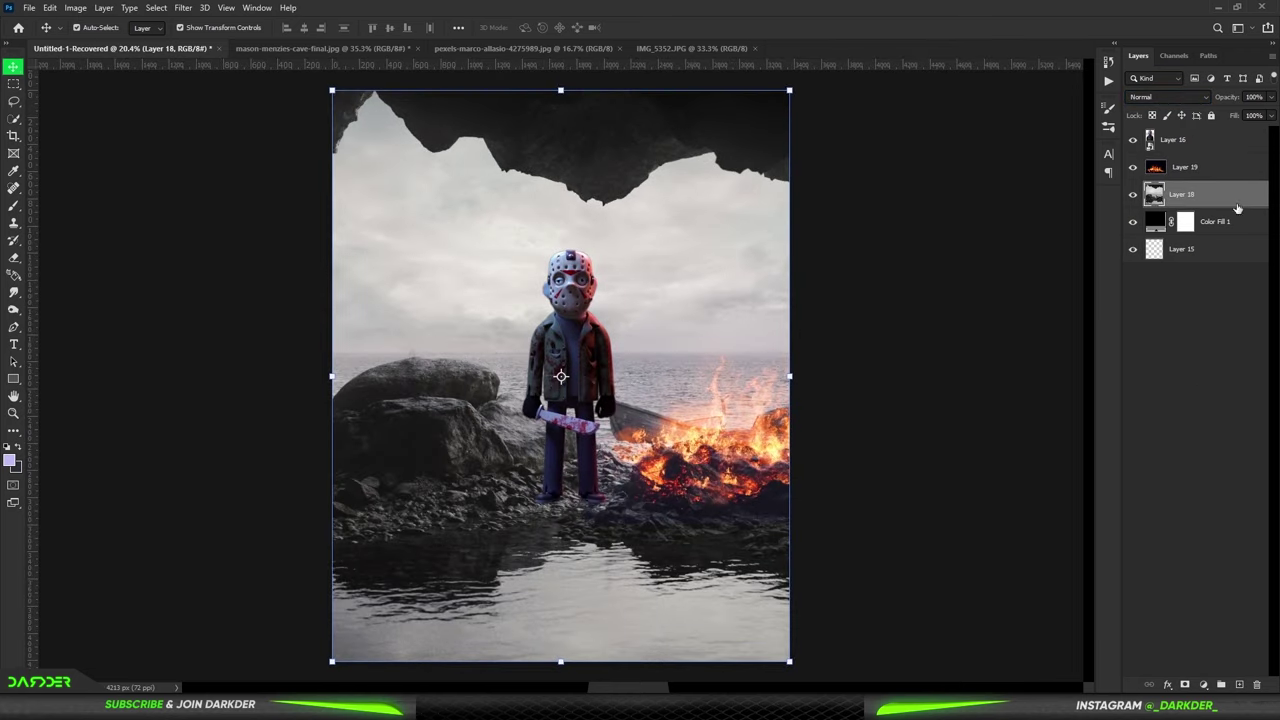
Add a Hue/Saturation adjustment above the cave photo with lowered lightness.
click(1203, 684)
click(1185, 557)
drag(922, 504, 880, 504)
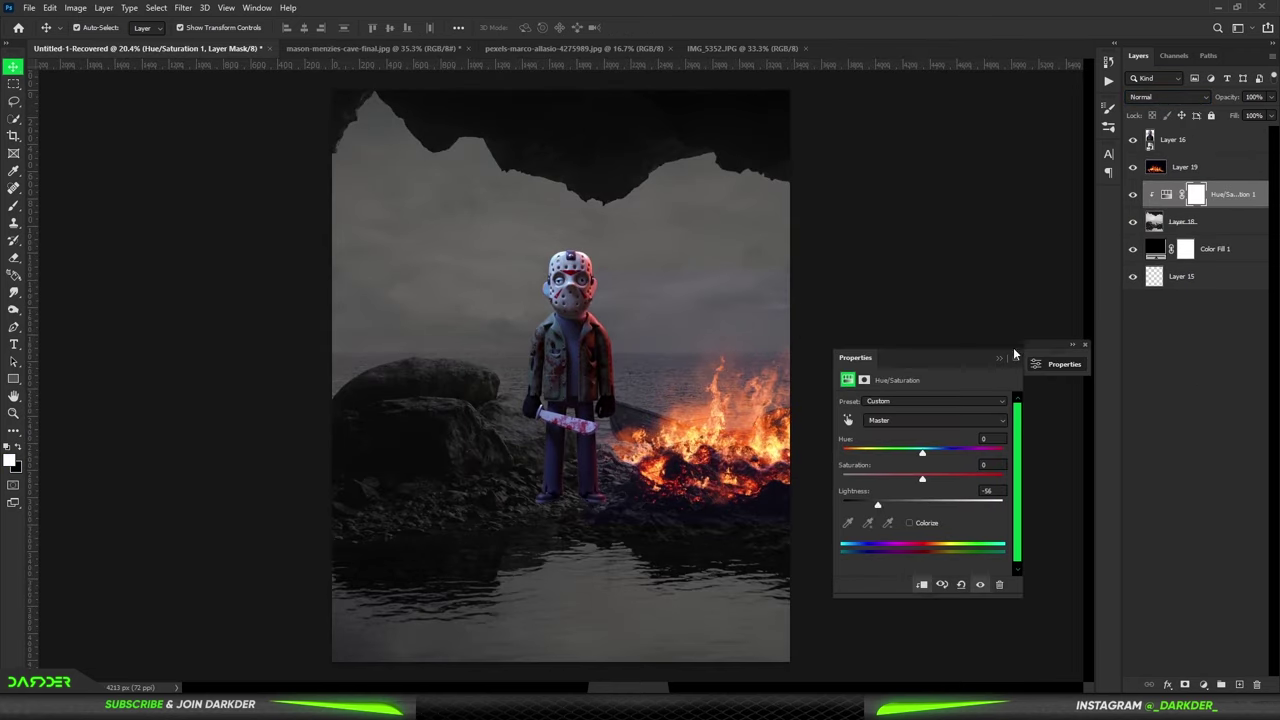
Select the fire layer and choose a soft round brush for erasing its edges.
click(1185, 167)
key(ctrl+t)
key(Return)
key(e)
right_click(630, 288)
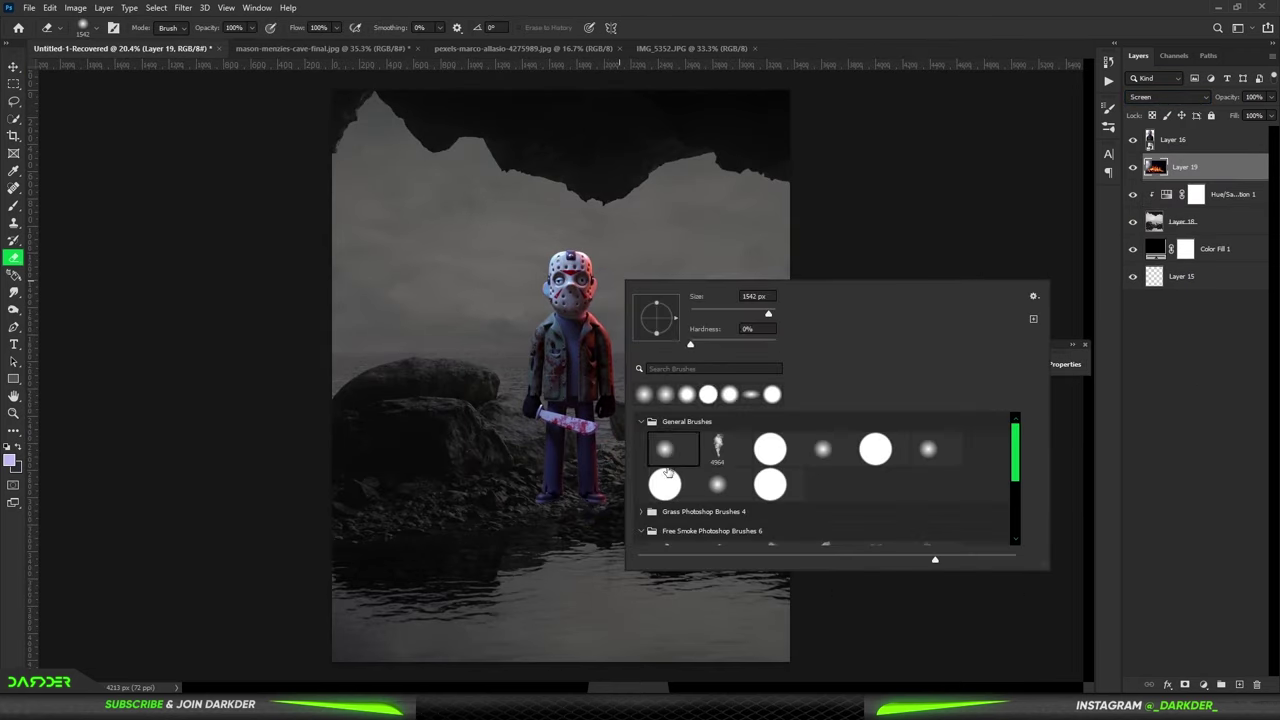
double_click(667, 474)
Move a copy of the fire to the left side of the figure.
key(v)
mouse_move(739, 451)
mouse_down()
mouse_move(300, 343)
mouse_move(335, 405)
mouse_up()
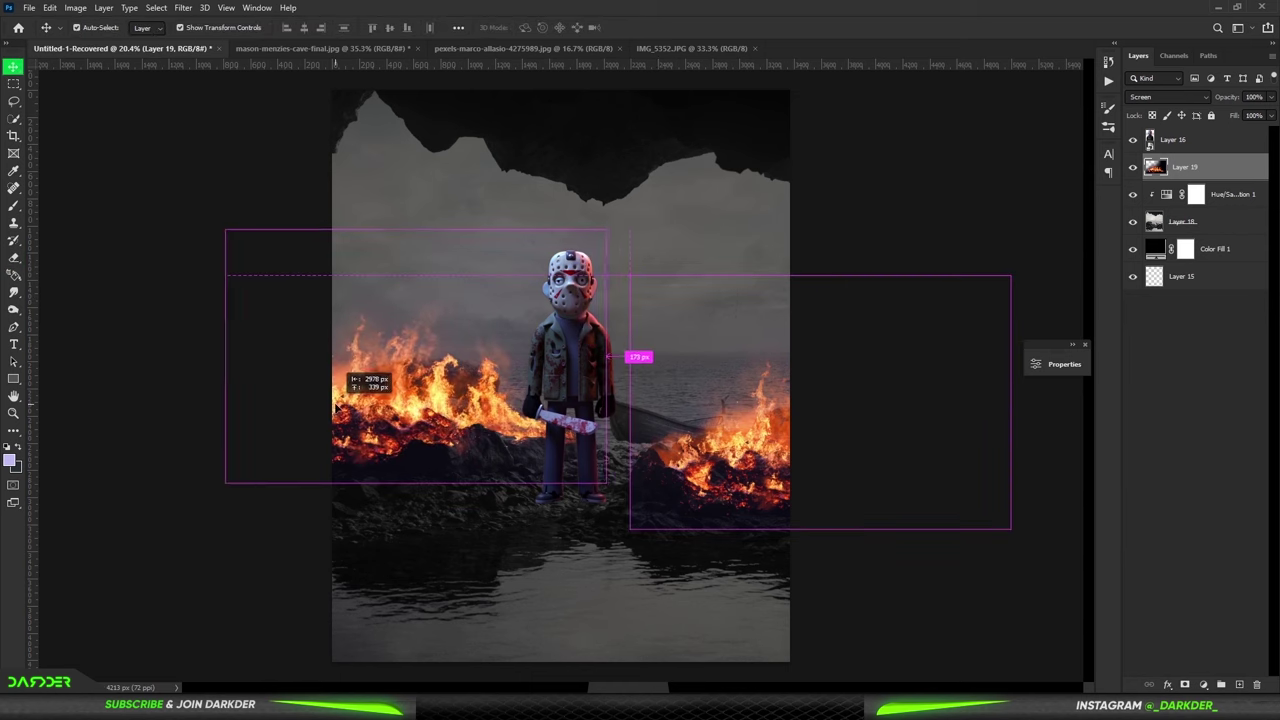
key(e)
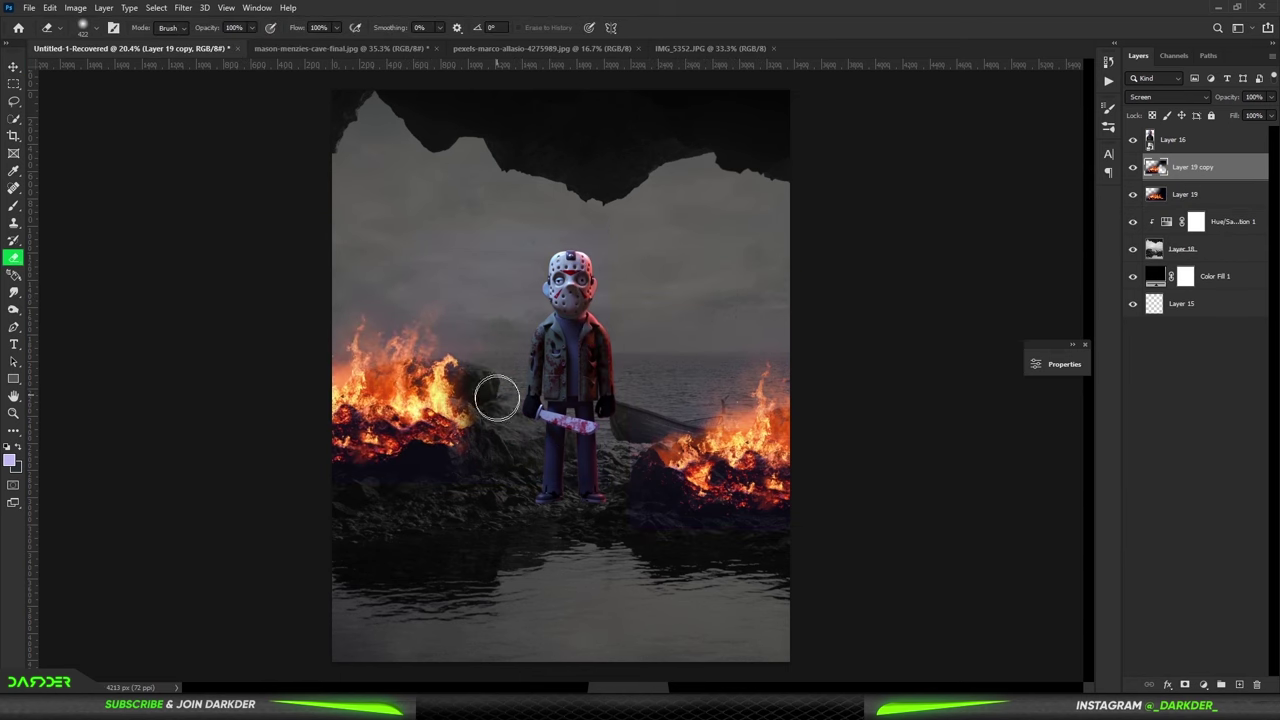
scroll(534, 506, down, 3)
scroll(480, 423, up, 4)
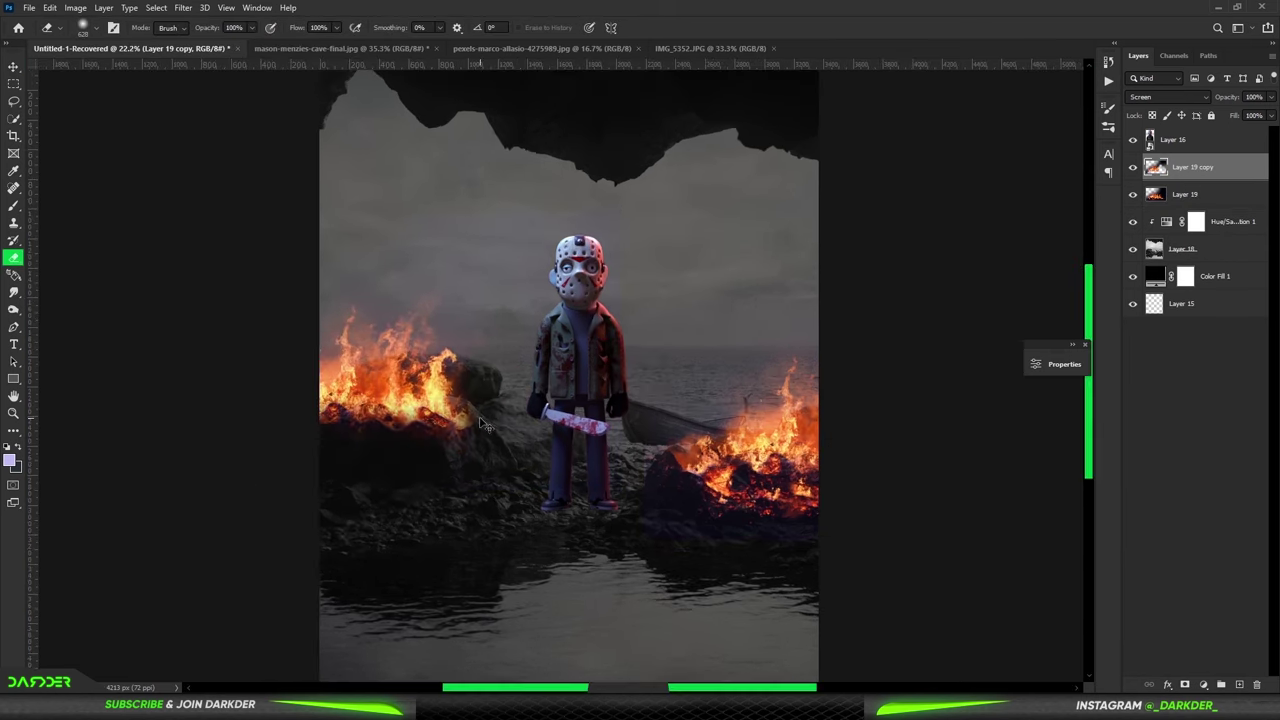
Add a #ff6000 orange Solid Color fill layer blended in Screen mode.
click(1203, 685)
click(1185, 443)
drag(900, 260, 1000, 220)
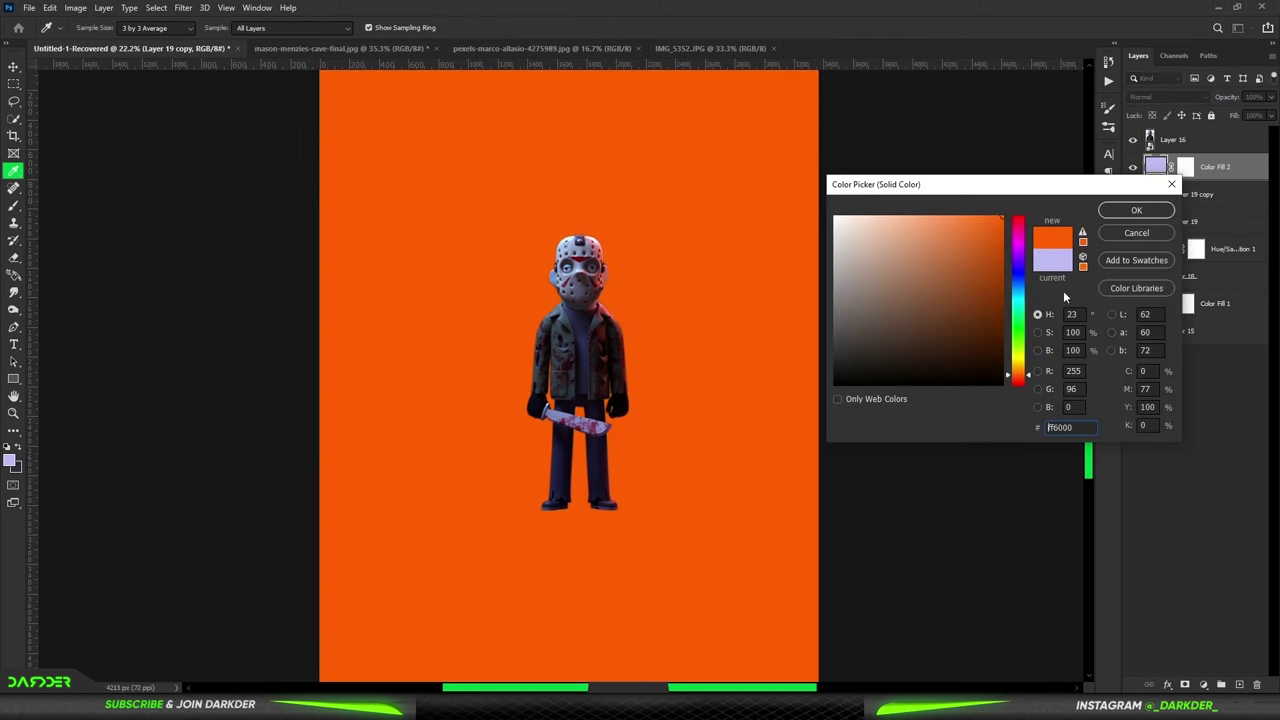
click(1137, 209)
click(1168, 97)
click(1163, 209)
double_click(1240, 167)
click(1223, 357)
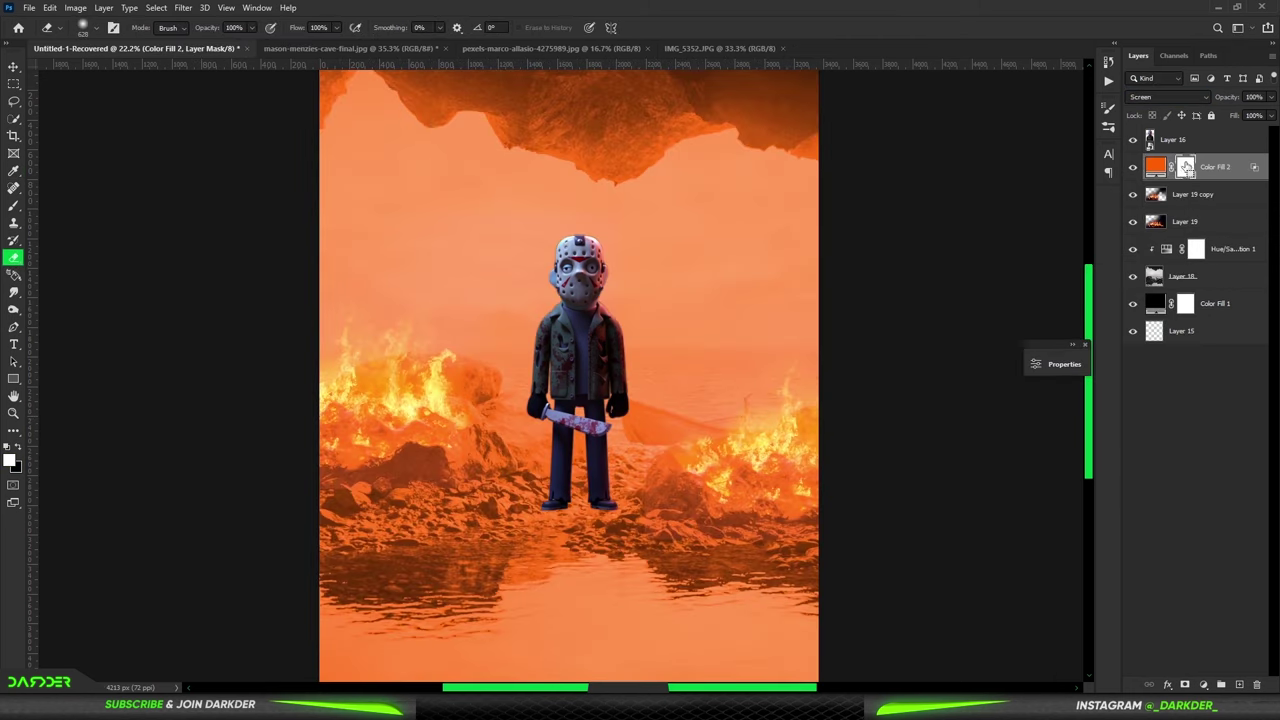
Invert the orange fill's mask and paint glow around the left fire and nearby rocks.
key(ctrl+i)
click(13, 205)
drag(373, 365, 357, 443)
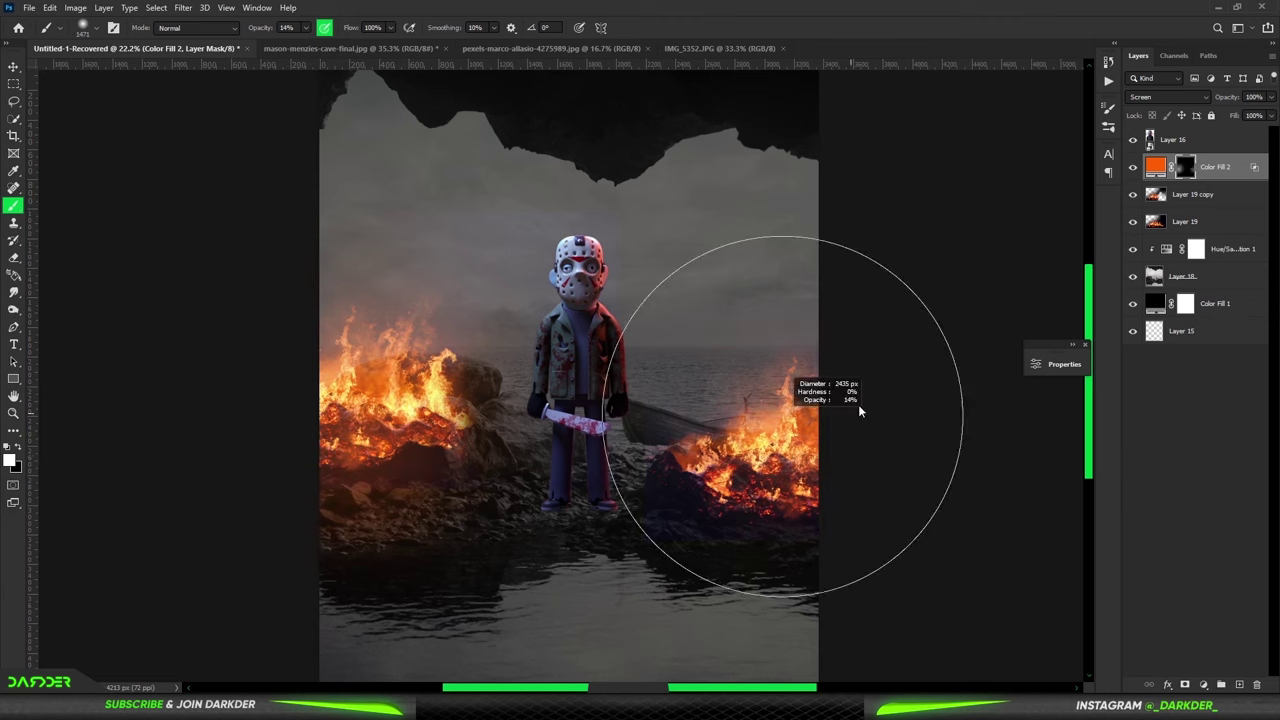
drag(390, 357, 497, 420)
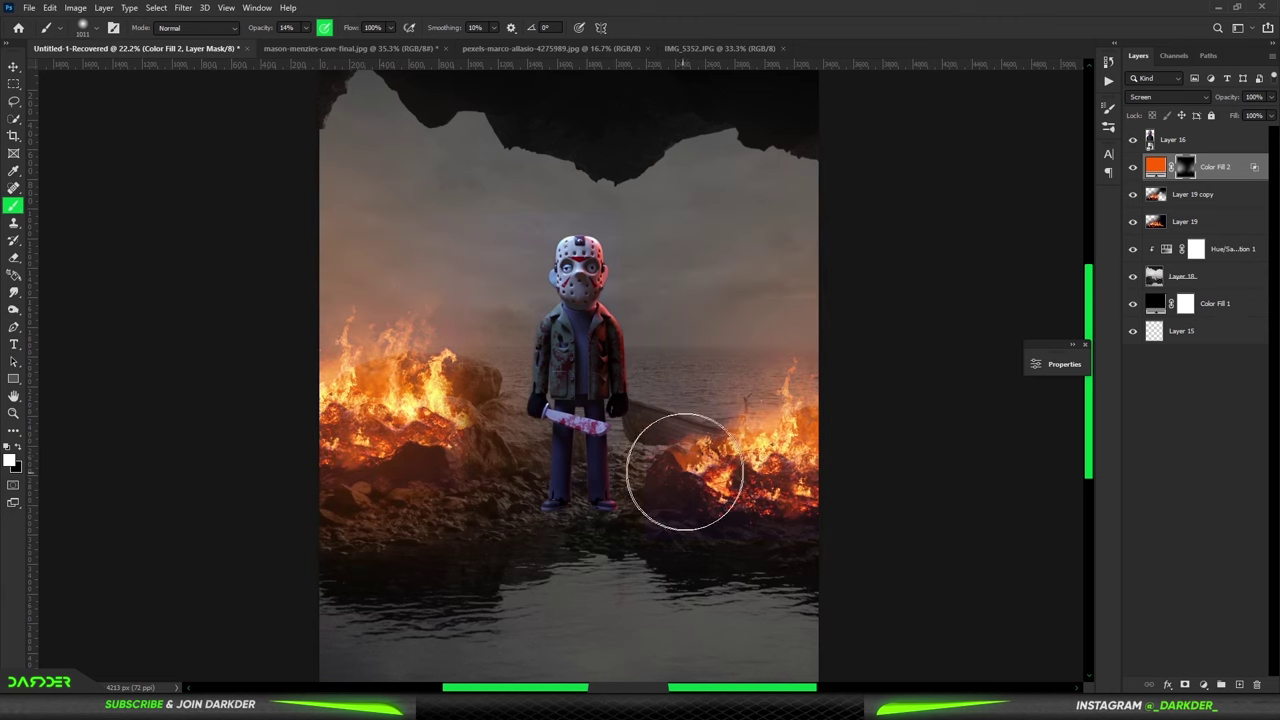
Add a #ff9c00 Solid Color fill in Color Dodge, limited by Blend If to brighter areas.
double_click(1155, 167)
click(1136, 232)
click(1203, 684)
click(1186, 452)
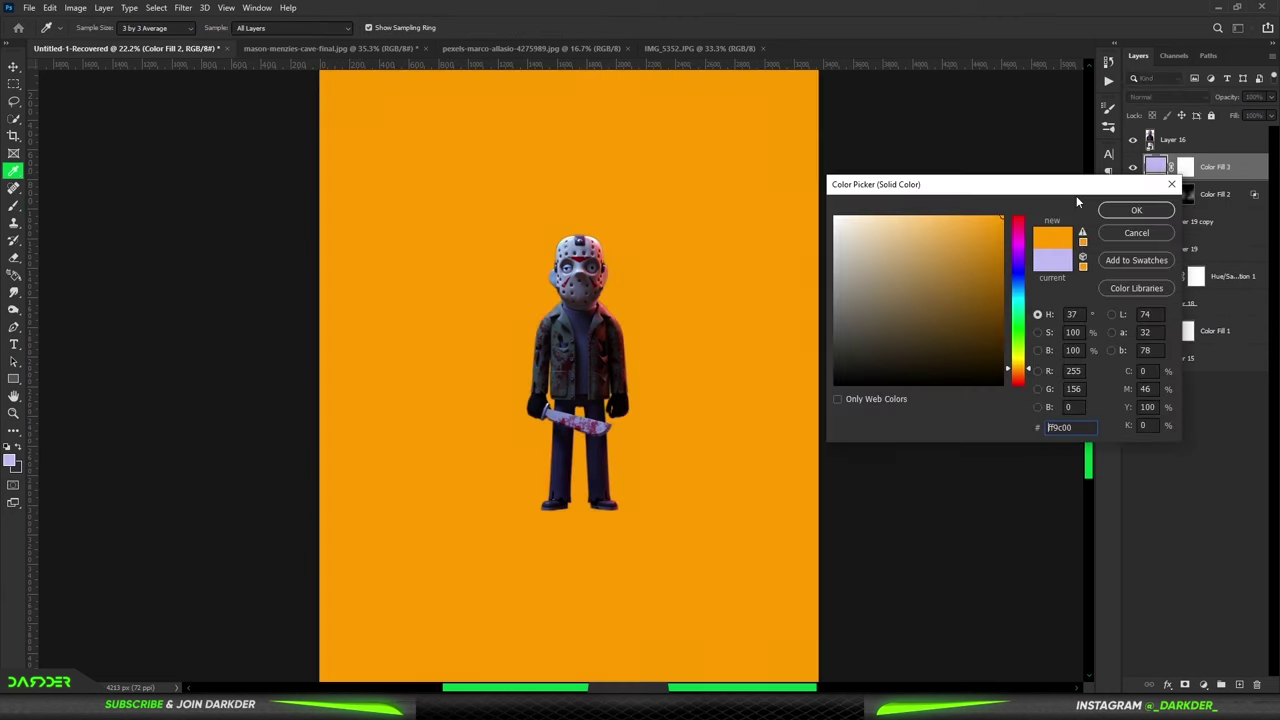
click(1136, 210)
click(1165, 97)
click(1160, 222)
double_click(1240, 167)
drag(985, 592, 959, 592)
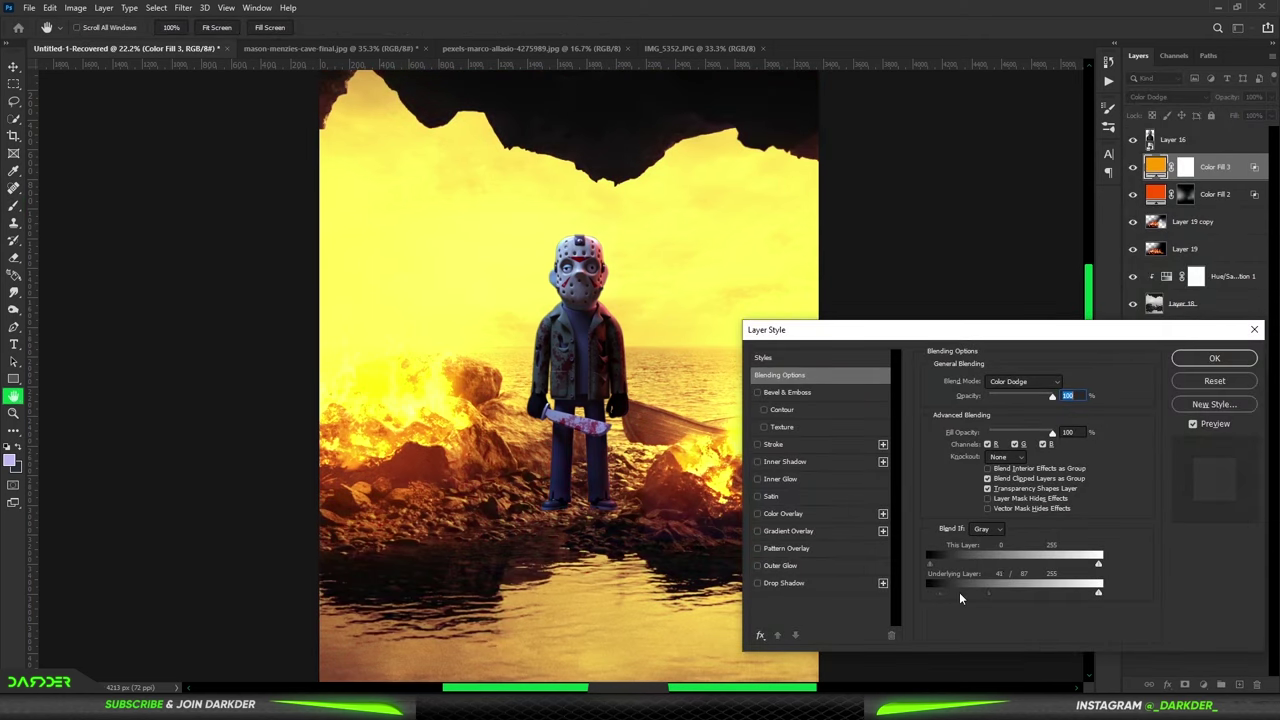
key(Return)
Invert the Color Dodge fill's mask to hide it and switch to the Brush.
key(ctrl+i)
key(b)
scroll(589, 510, up, 3)
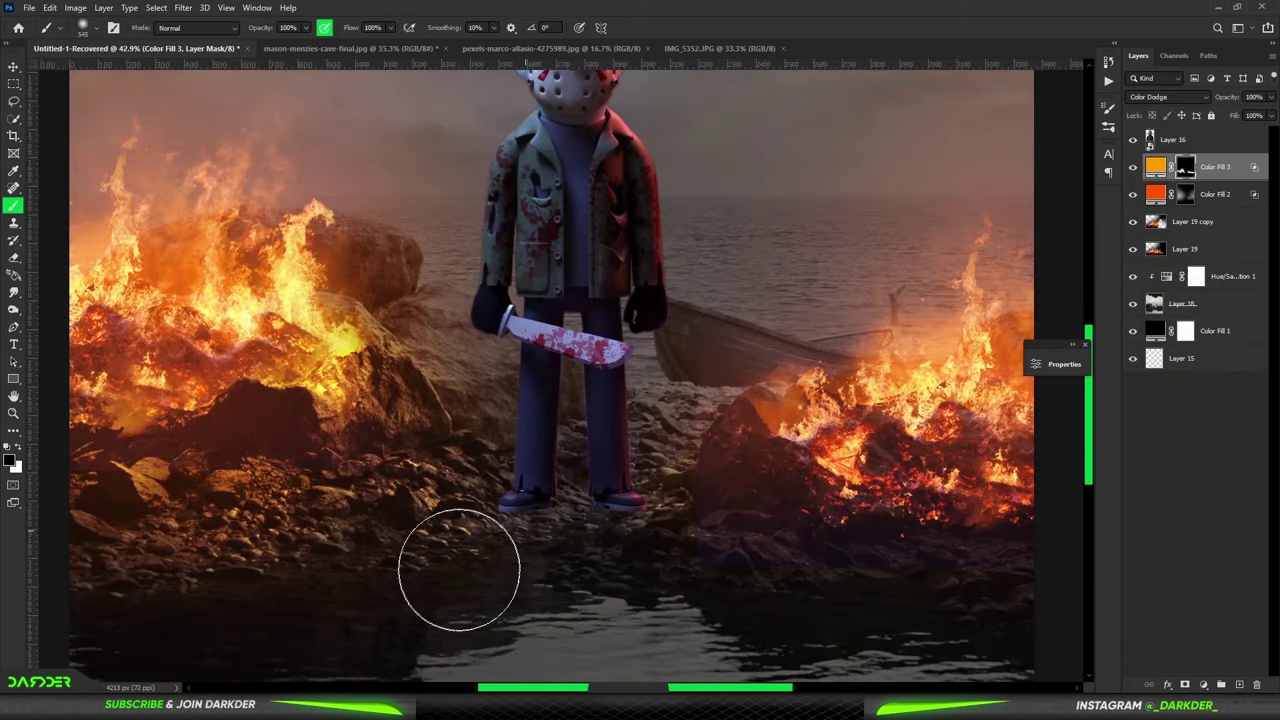
scroll(459, 570, down, 3)
click(1190, 303)
Add an orange Solid Color fill above Hue/Saturation 1, Blend If limited to brighter areas.
click(1190, 276)
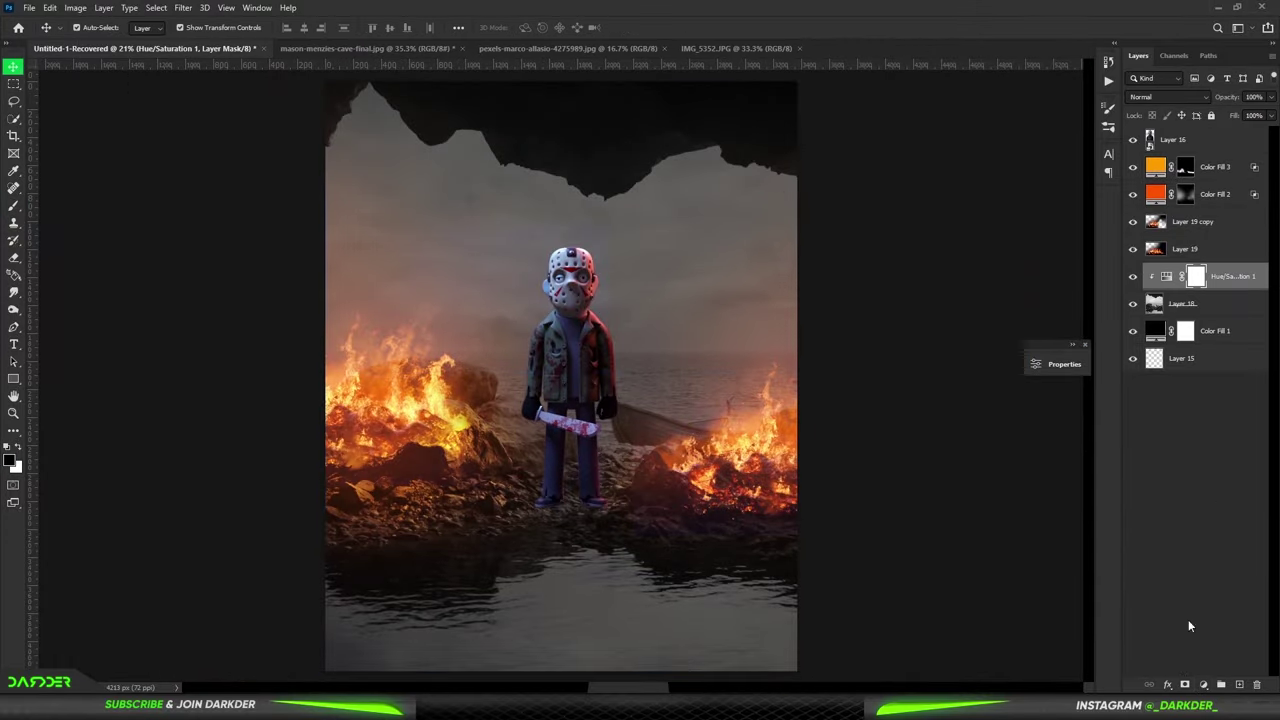
click(1203, 684)
click(1190, 460)
click(712, 208)
click(1203, 684)
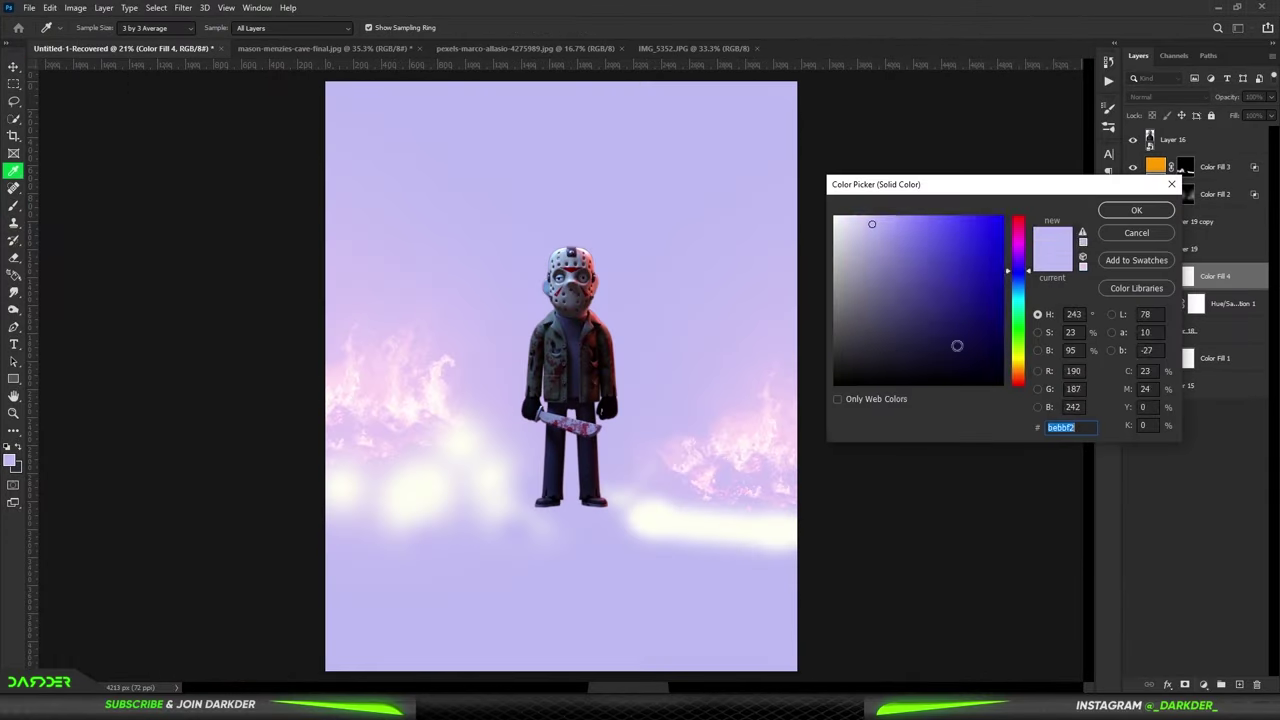
click(1137, 209)
drag(929, 592, 941, 593)
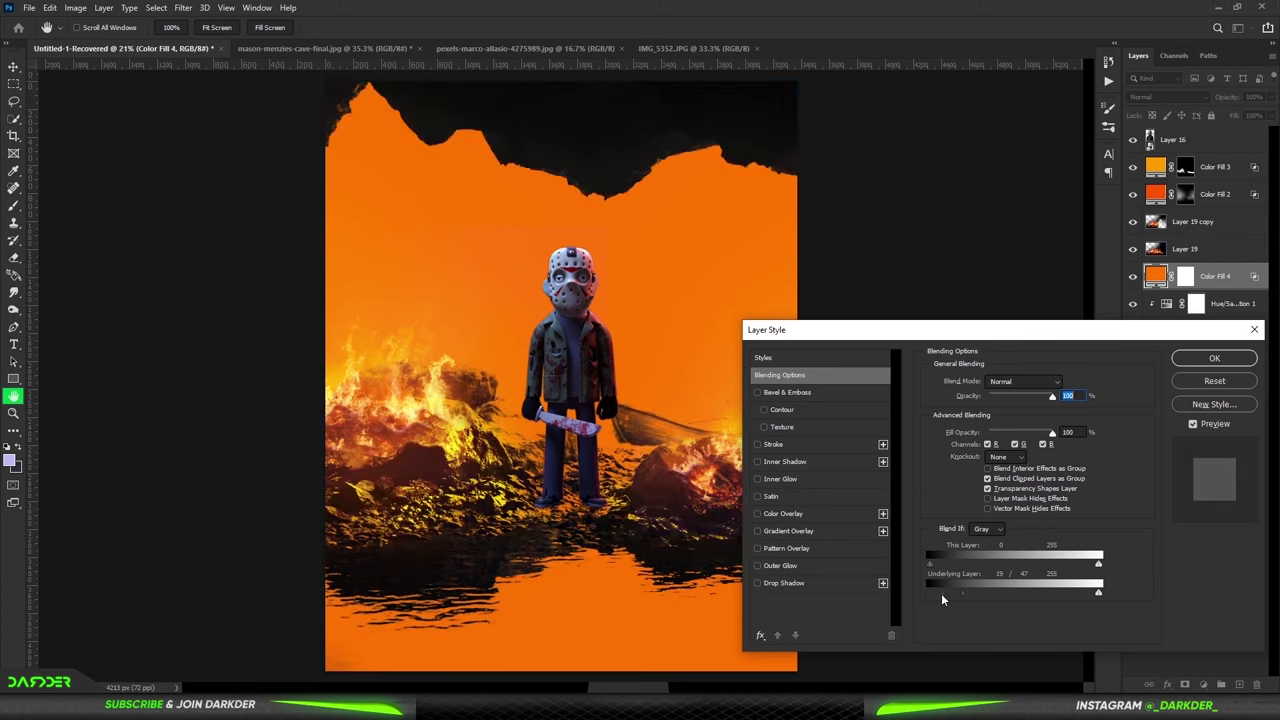
click(1214, 358)
Invert the fill's mask and brush white along the cave roof edge.
click(1185, 276)
key(ctrl+i)
scroll(557, 100, up, 3)
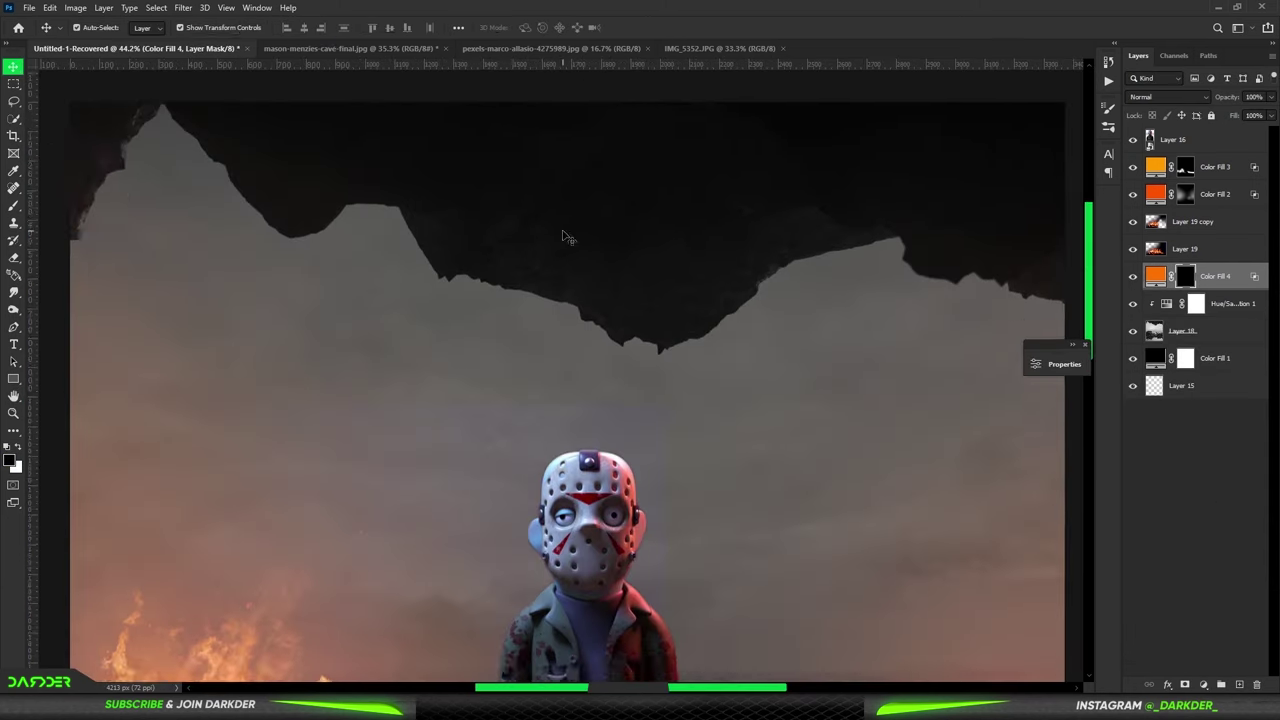
key(b)
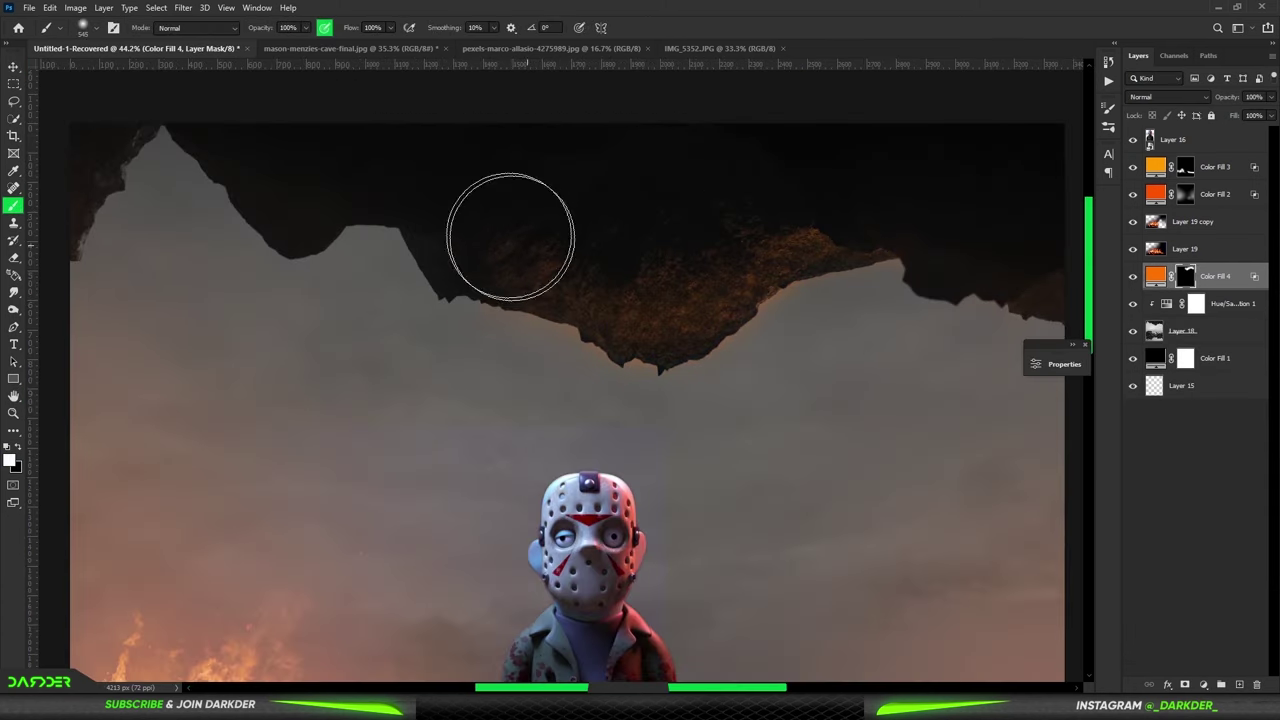
key(ctrl+0)
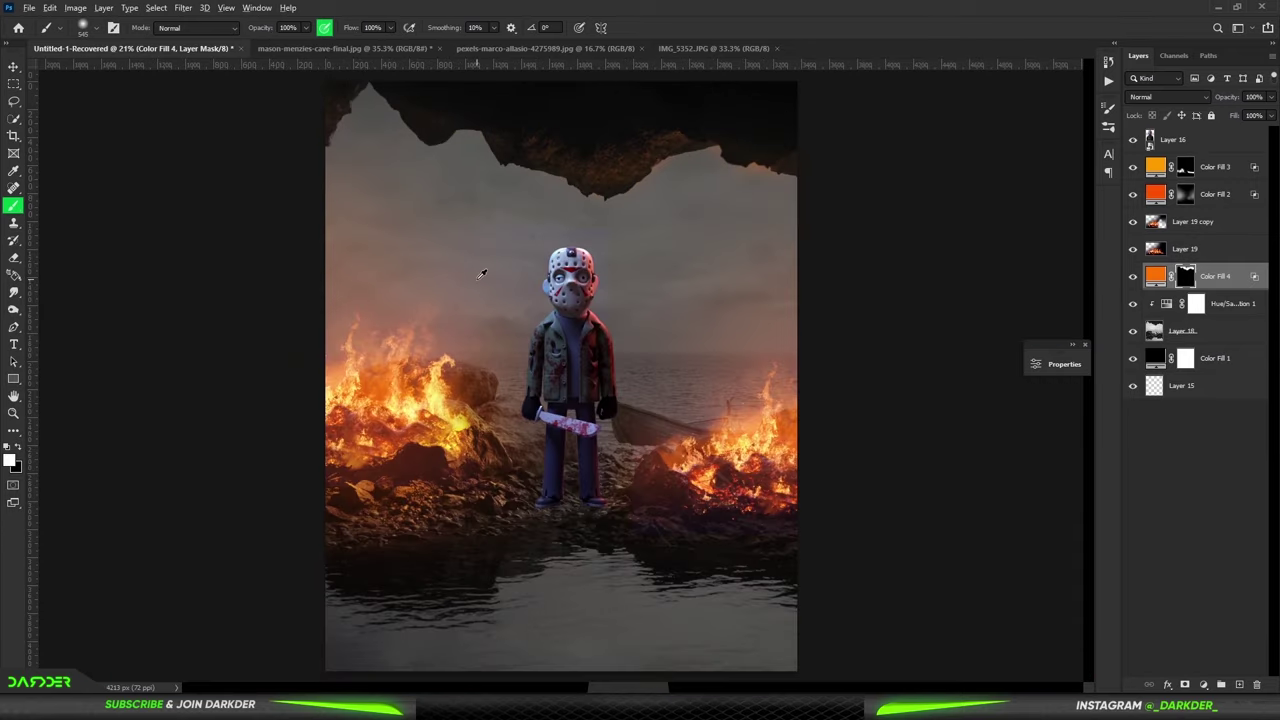
scroll(481, 273, down, 1)
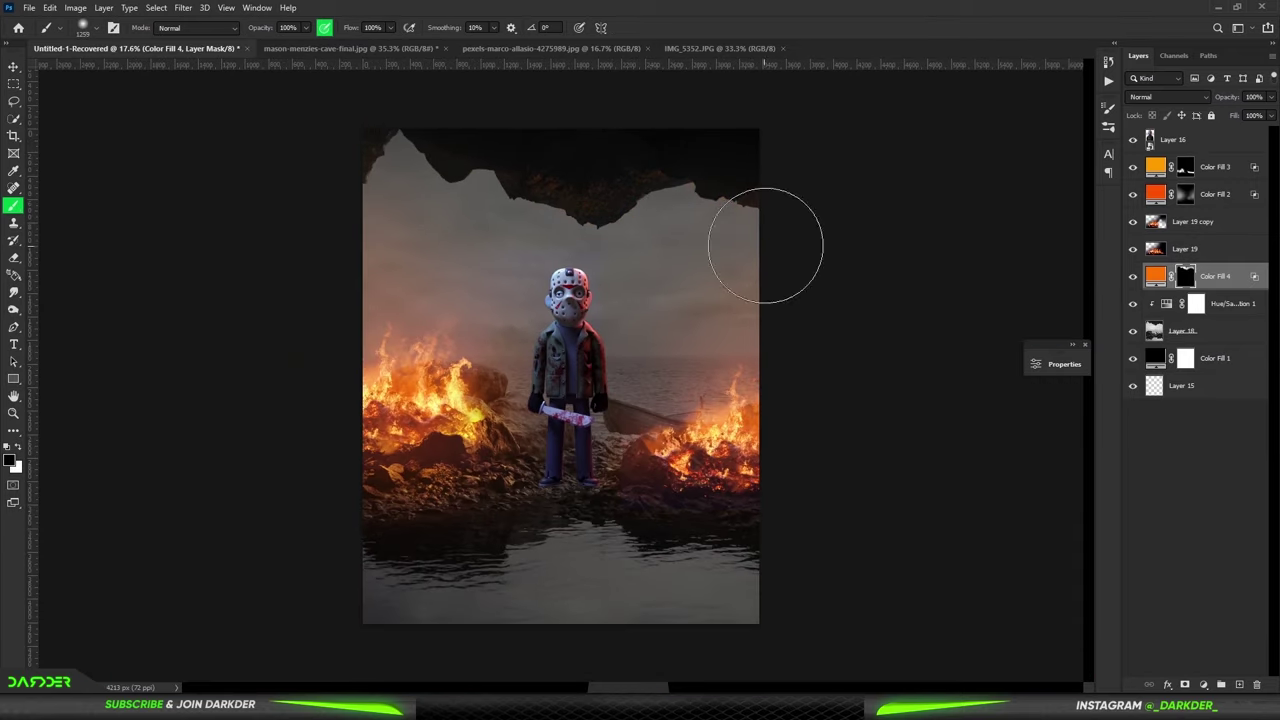
Add a clipped Color Balance adjustment shifting the figure's midtones toward Yellow.
scroll(765, 245, up, 1)
key(v)
click(572, 330)
click(1221, 684)
click(1200, 557)
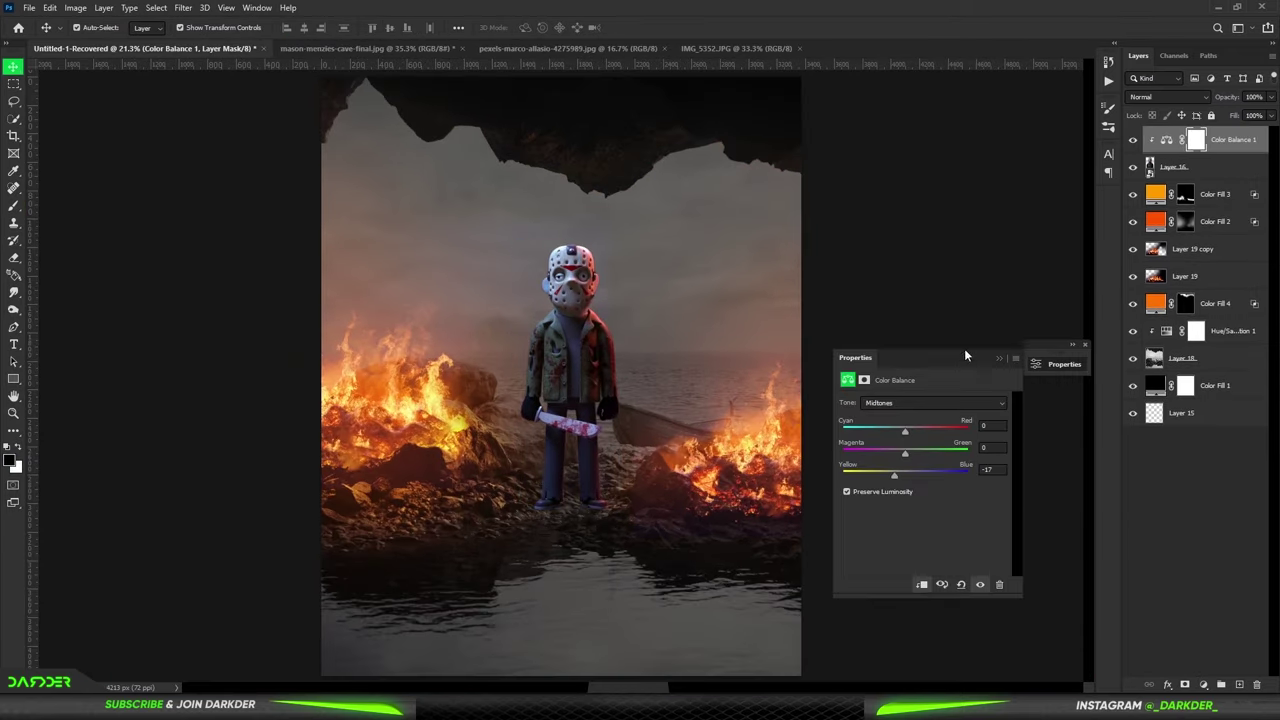
Add a Hue/Saturation with lowered lightness and shifted Reds hue, then an orange Solid Color fill.
click(1221, 684)
click(1205, 561)
drag(922, 501, 887, 503)
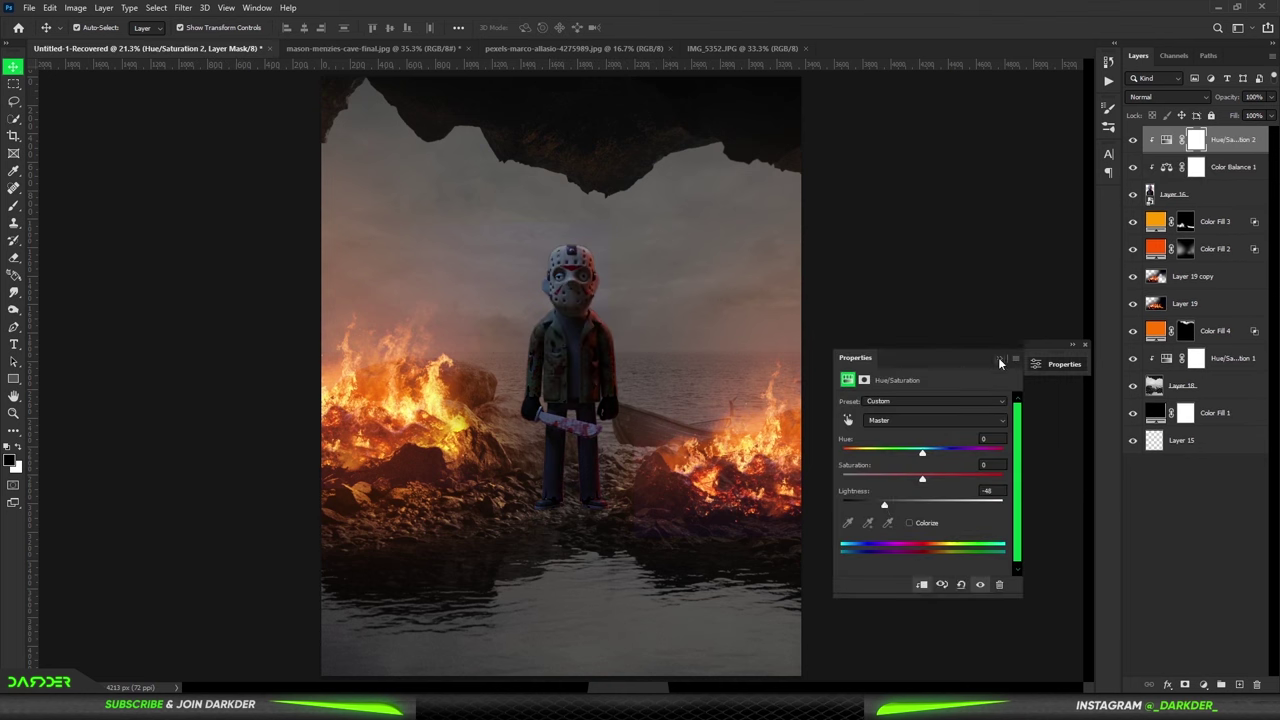
click(1000, 358)
scroll(460, 336, up, 3)
click(1060, 364)
click(935, 420)
click(900, 436)
drag(922, 453, 903, 457)
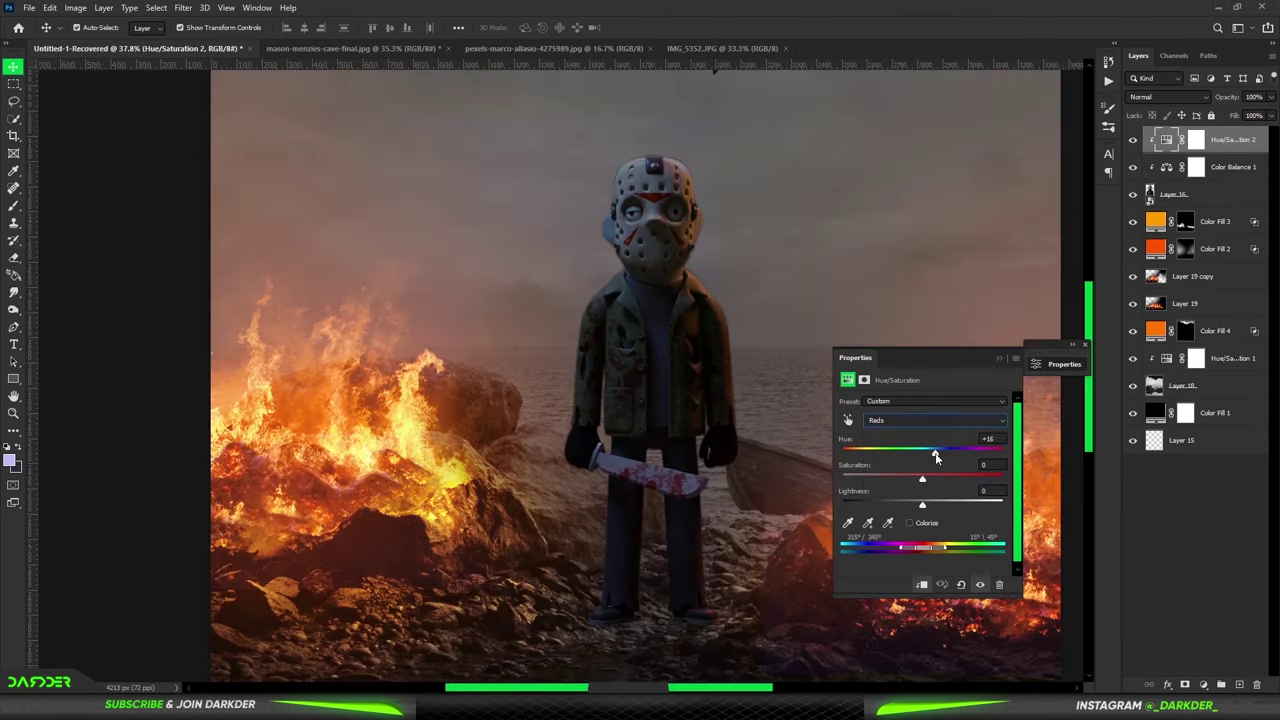
click(999, 358)
click(1221, 684)
click(1195, 457)
Clip Color Fill 5 to the figure and set it to Screen blending.
key(ctrl+alt+g)
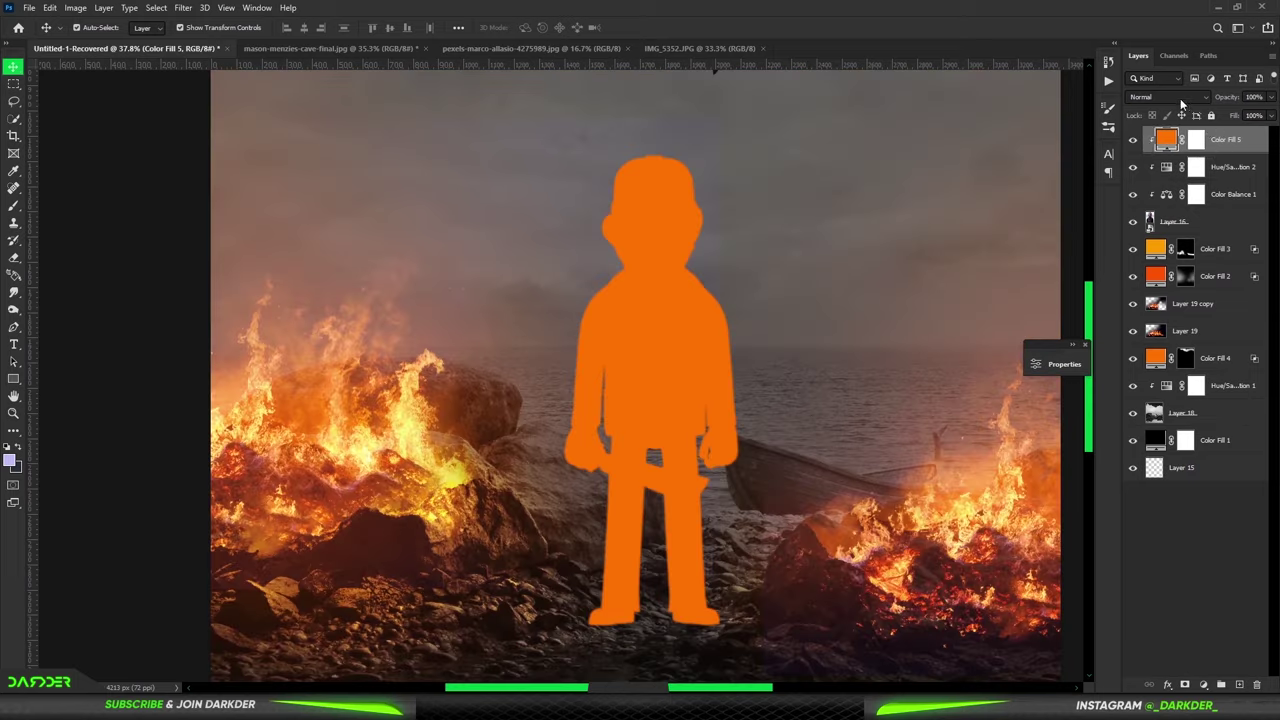
click(1168, 97)
click(1170, 200)
double_click(1240, 139)
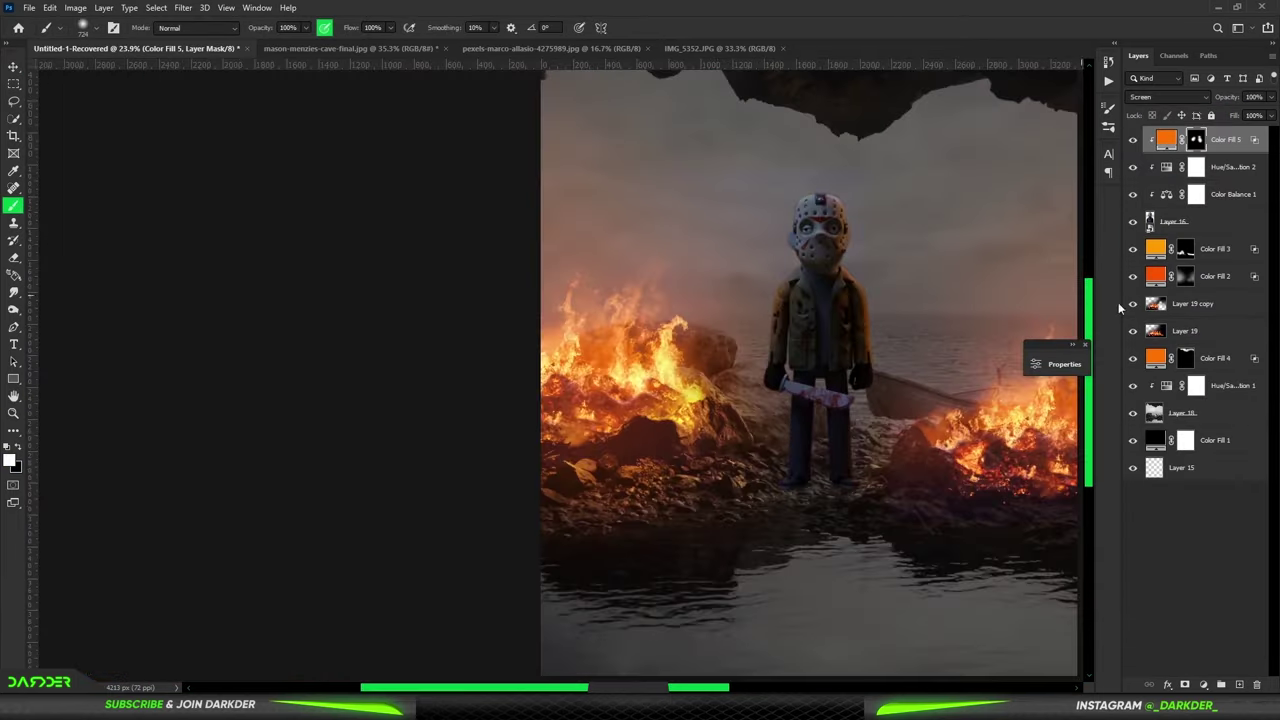
Paint orange rim light along the jacket, the hand and machete hilt, and down the leg.
click(1190, 330)
click(1205, 304)
key(v)
click(13, 257)
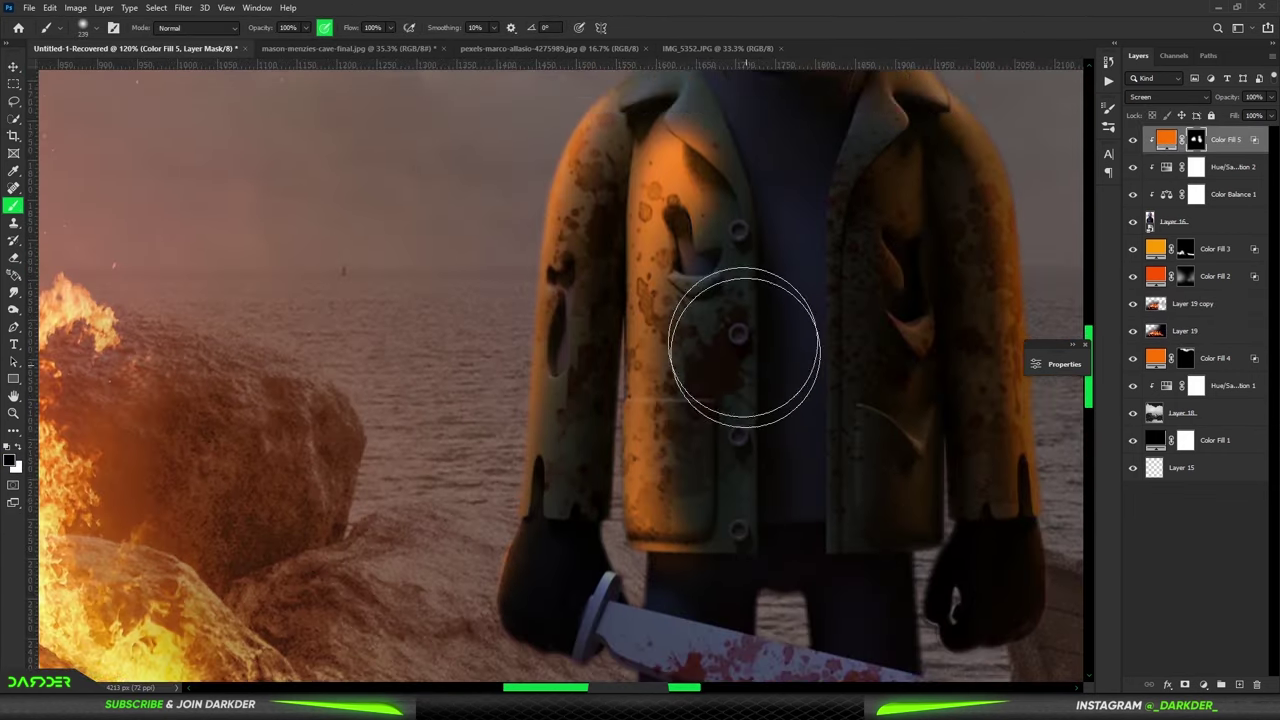
drag(743, 346, 730, 446)
scroll(1050, 638, down, 5)
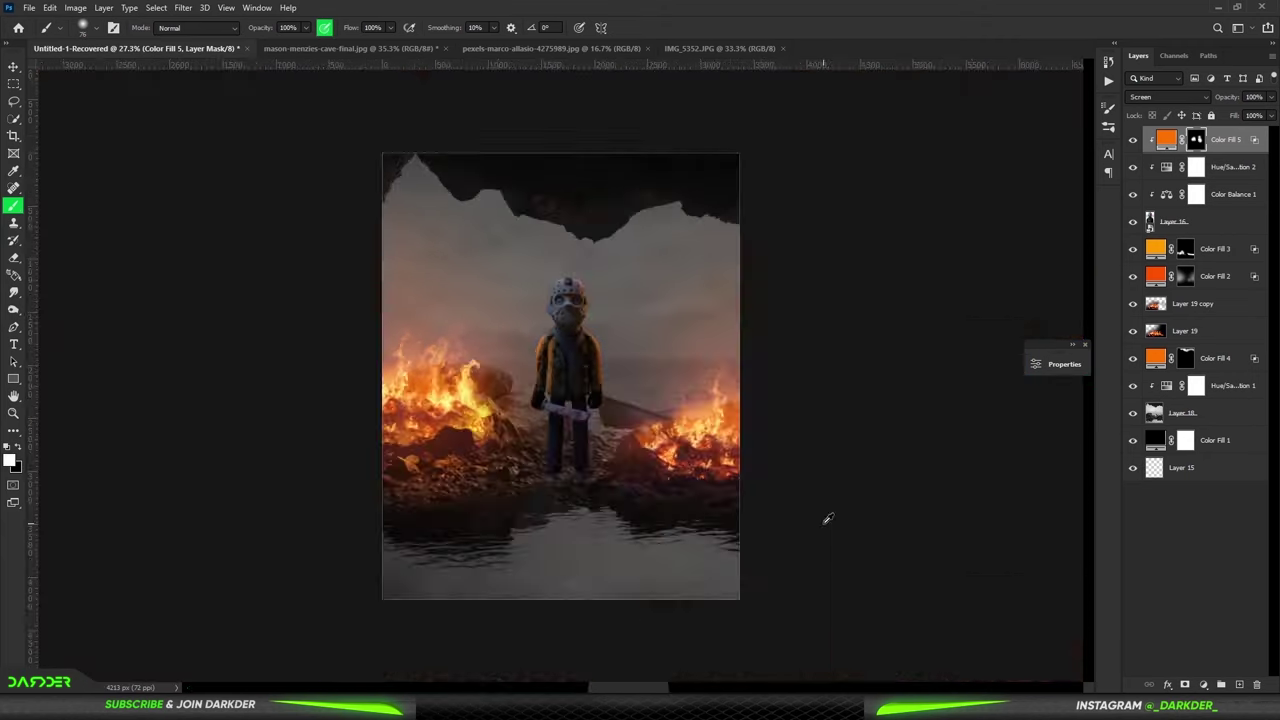
scroll(491, 283, up, 5)
drag(394, 496, 347, 330)
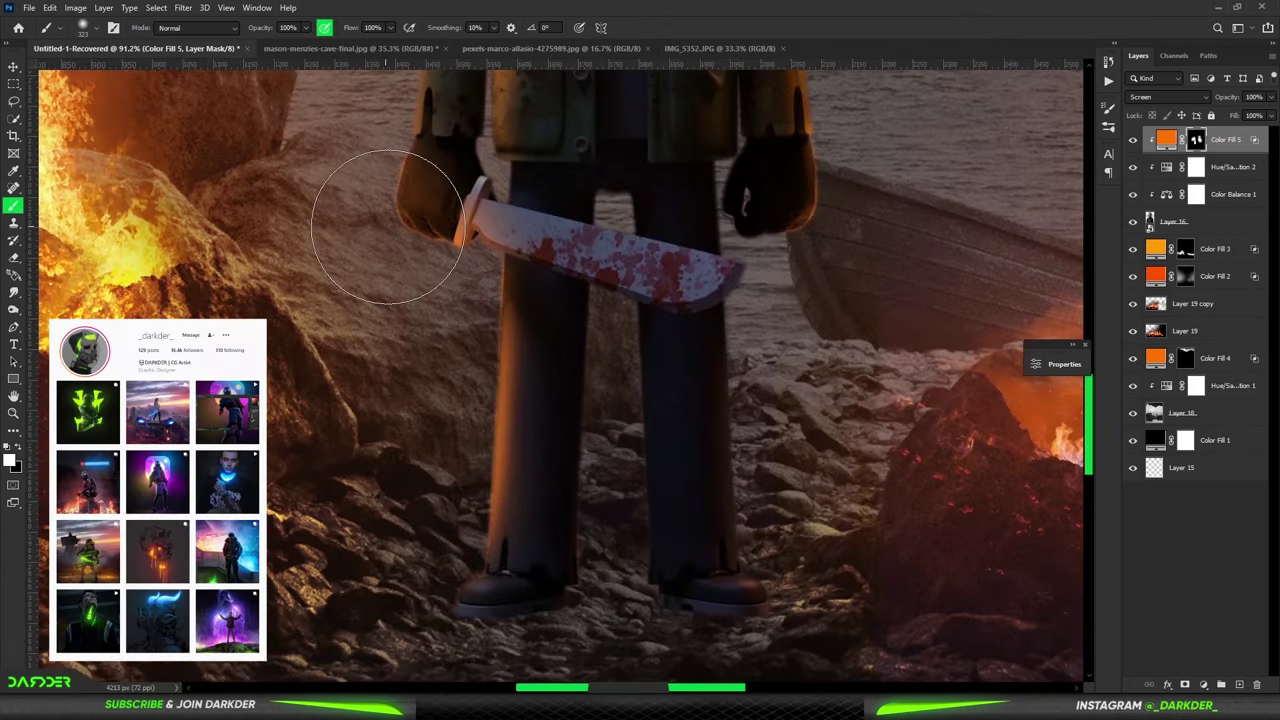
mouse_move(388, 226)
mouse_down()
mouse_move(606, 351)
mouse_move(551, 587)
mouse_up()
Check the brush settings, then switch to a much smaller eraser on the figure layer.
scroll(606, 521, up, 3)
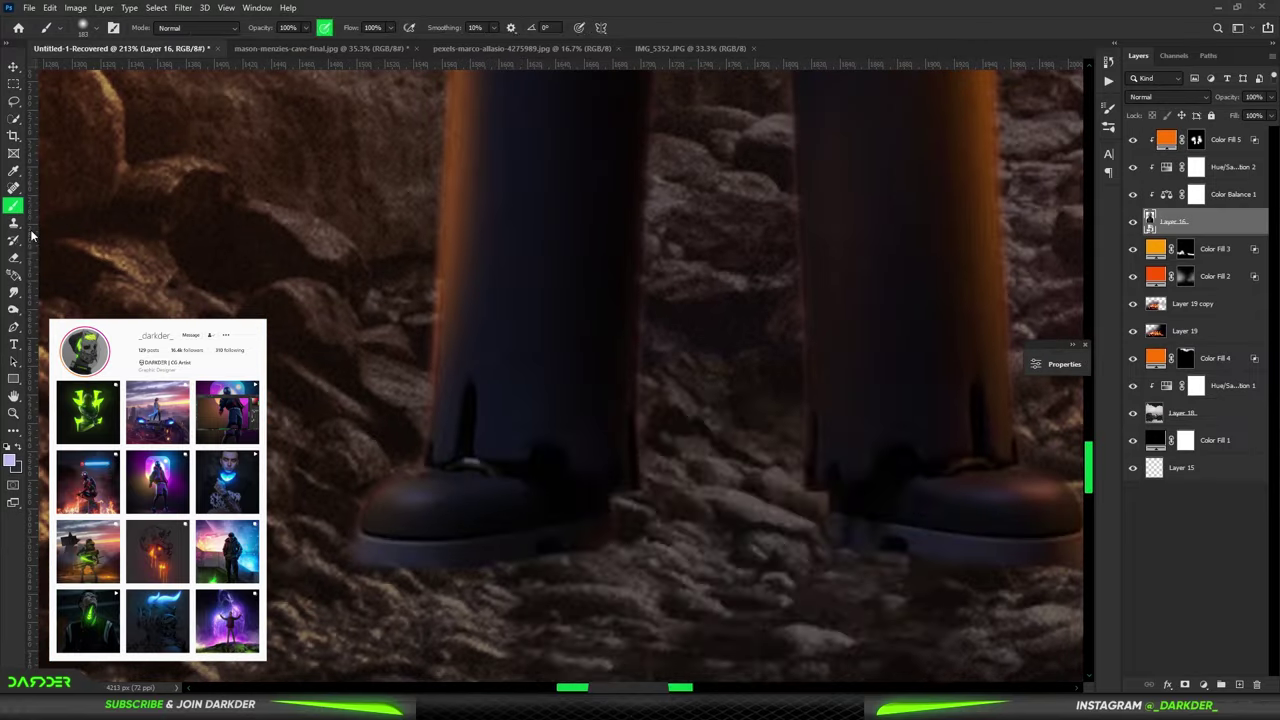
right_click(520, 404)
key(Escape)
key(e)
key(bracketleft)
key(bracketleft)
key(bracketleft)
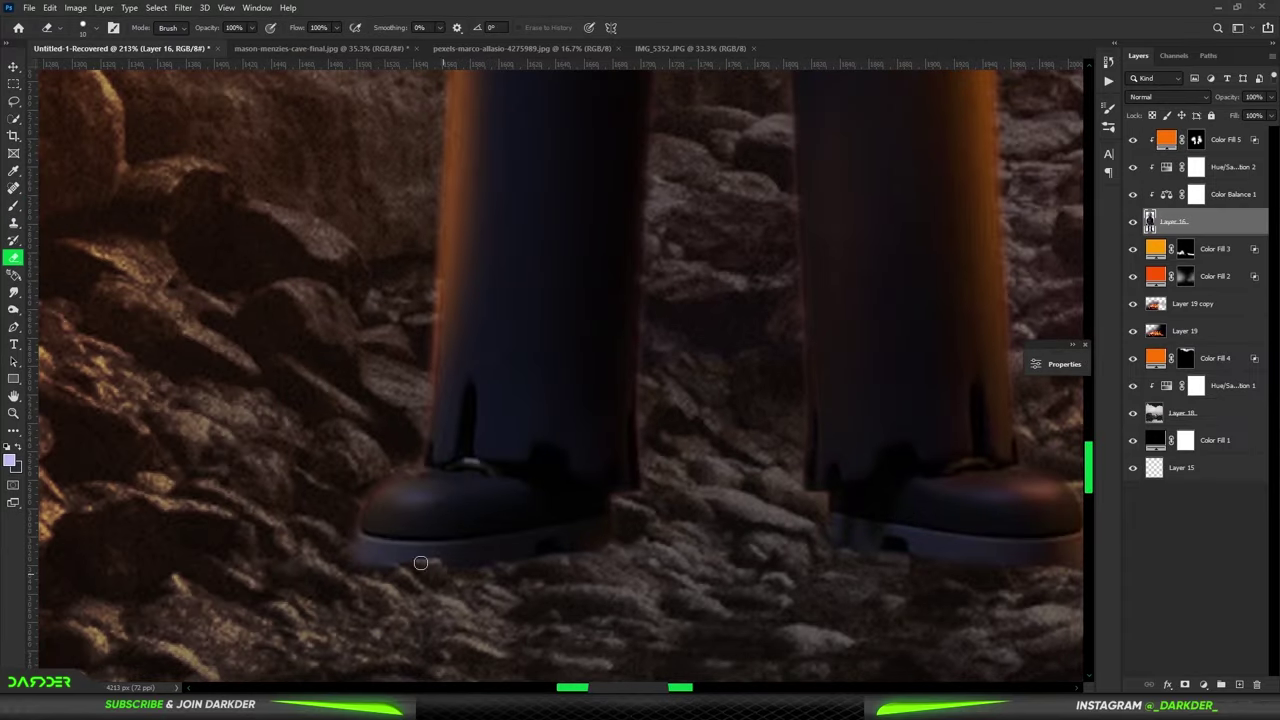
scroll(835, 537, down, 5)
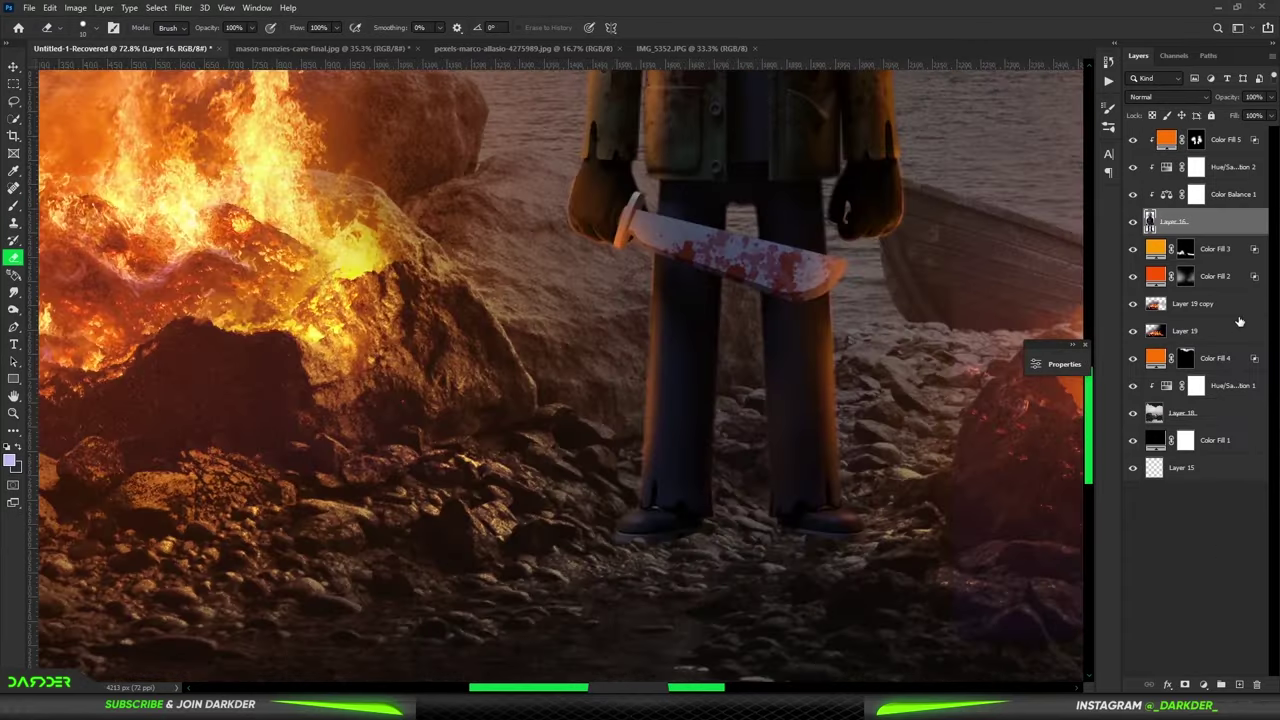
Add a slightly darkening Exposure 1 adjustment affecting the whole image, with its mask inverted.
click(1203, 684)
click(1175, 516)
drag(922, 434, 908, 434)
alt+click(1165, 261)
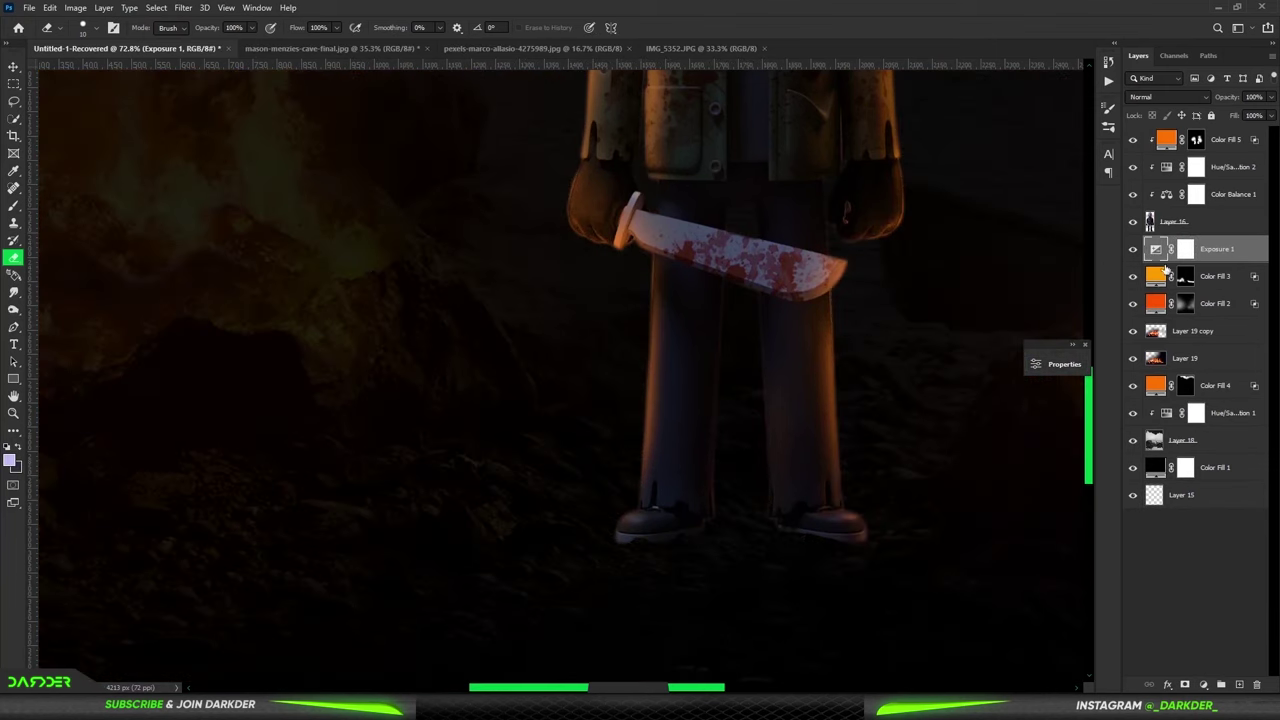
click(1185, 249)
key(ctrl+i)
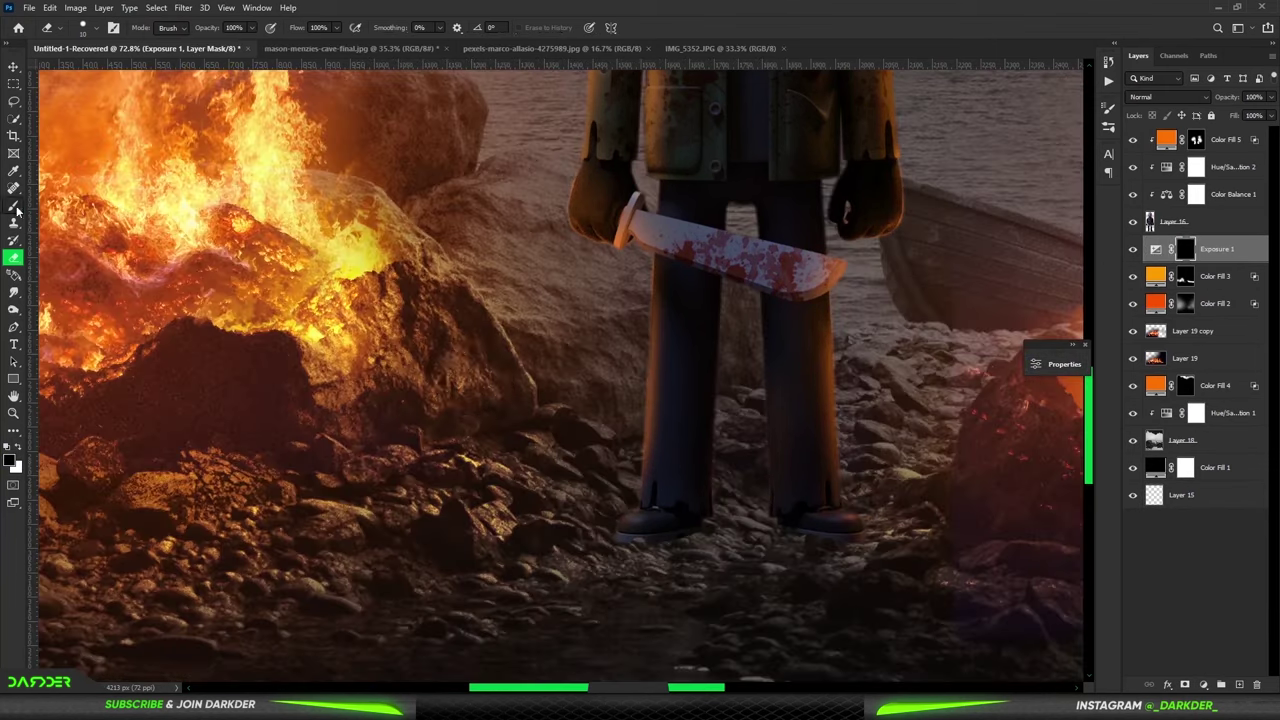
Set up an enlarged soft brush at 20% opacity for the rim light on Jason's face.
key(b)
scroll(790, 515, up, 3)
right_click(837, 520)
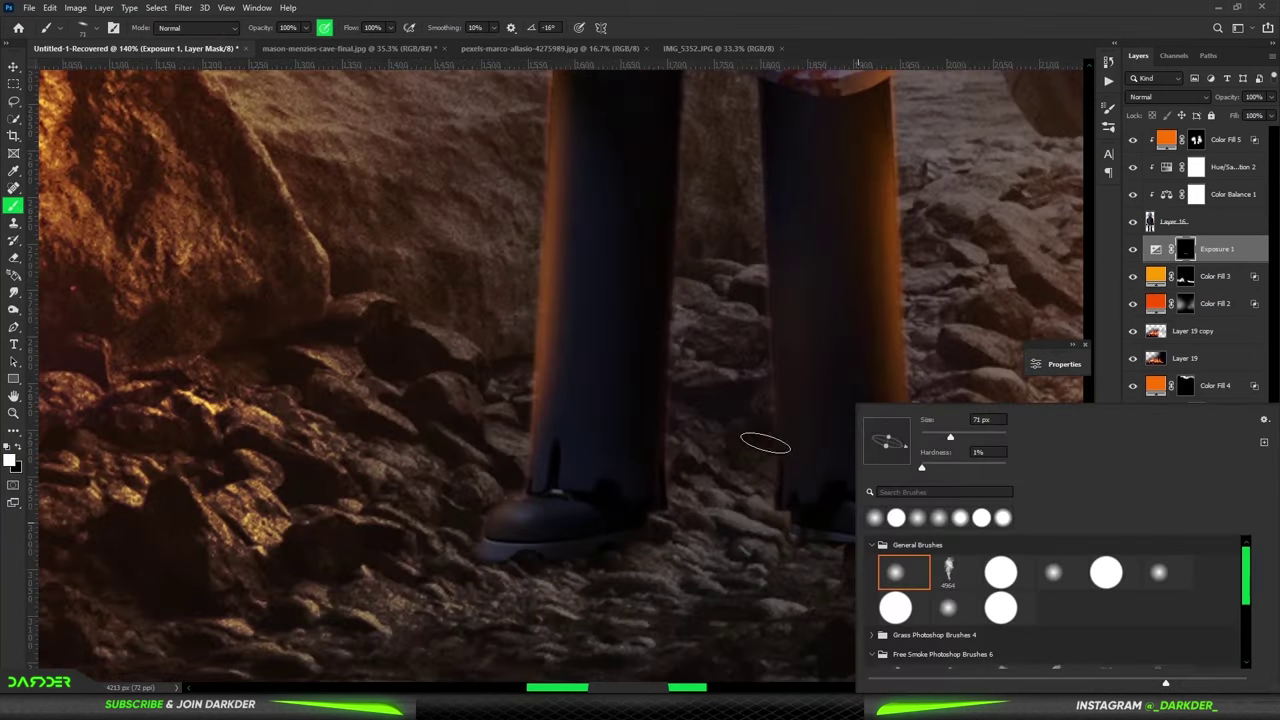
key(Escape)
scroll(619, 549, down, 5)
scroll(814, 374, down, 1)
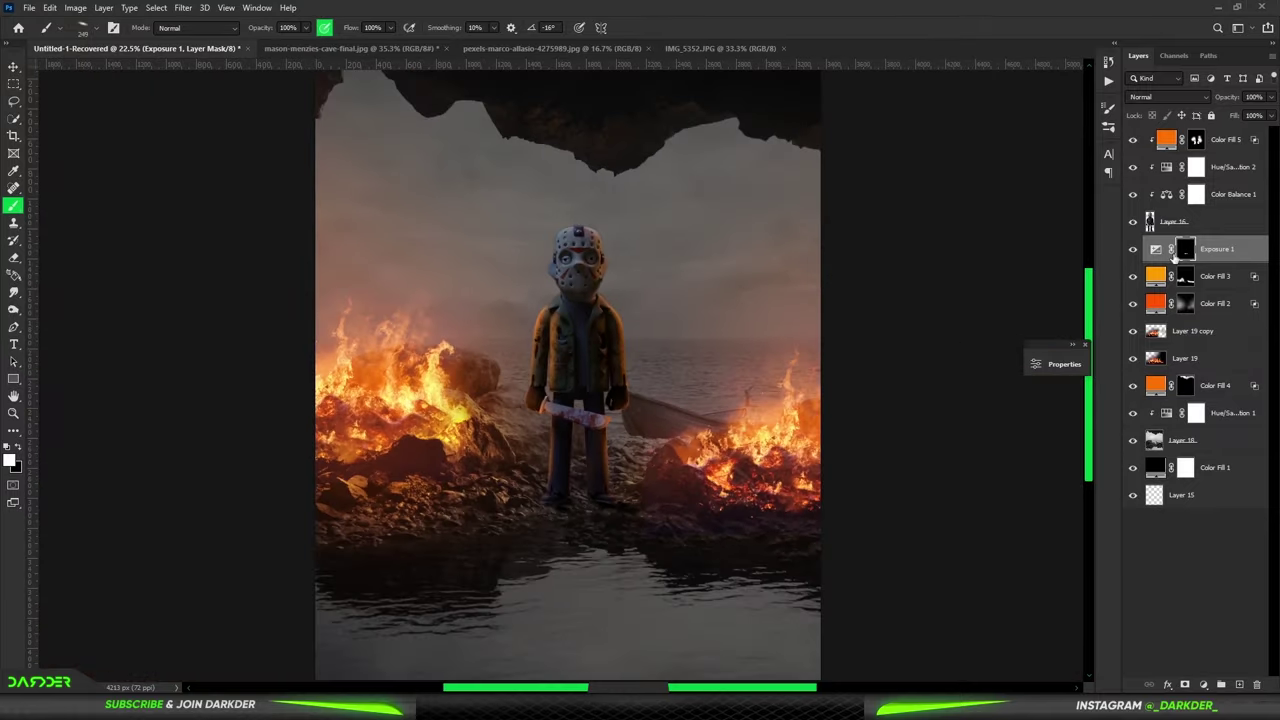
key(alt+period)
right_click(477, 337)
key(Escape)
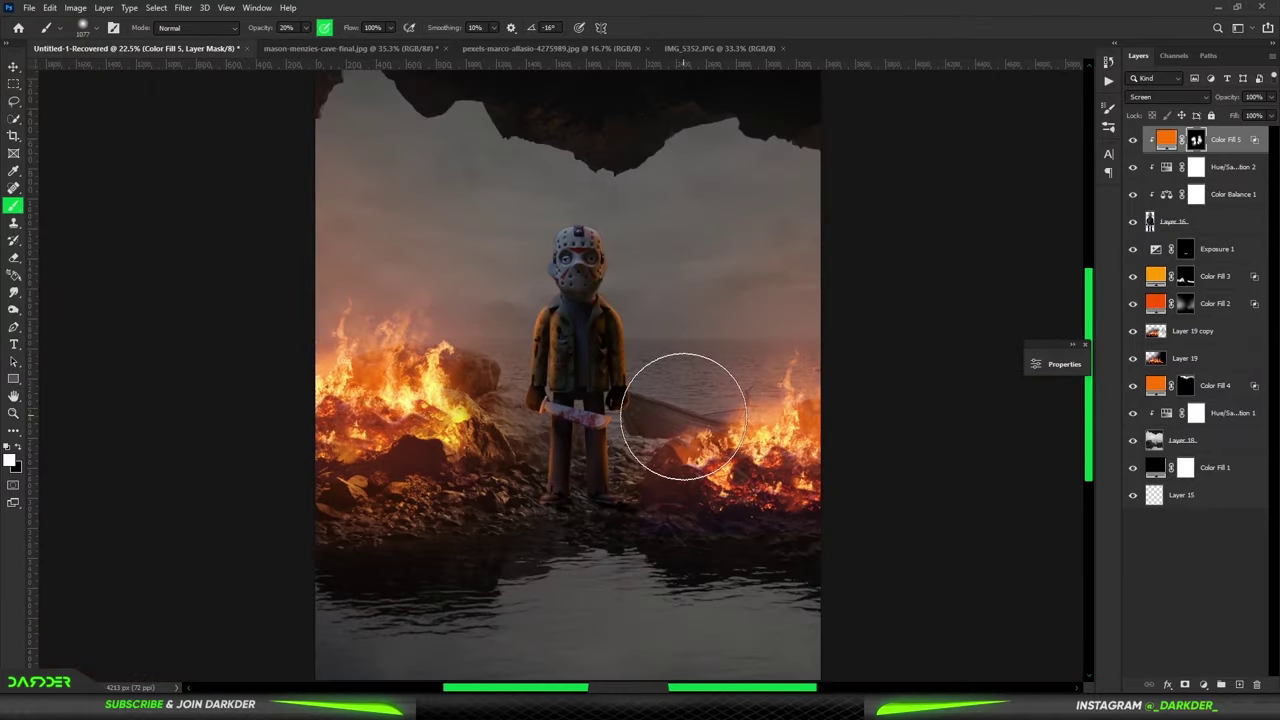
scroll(513, 266, up, 3)
scroll(586, 320, up, 3)
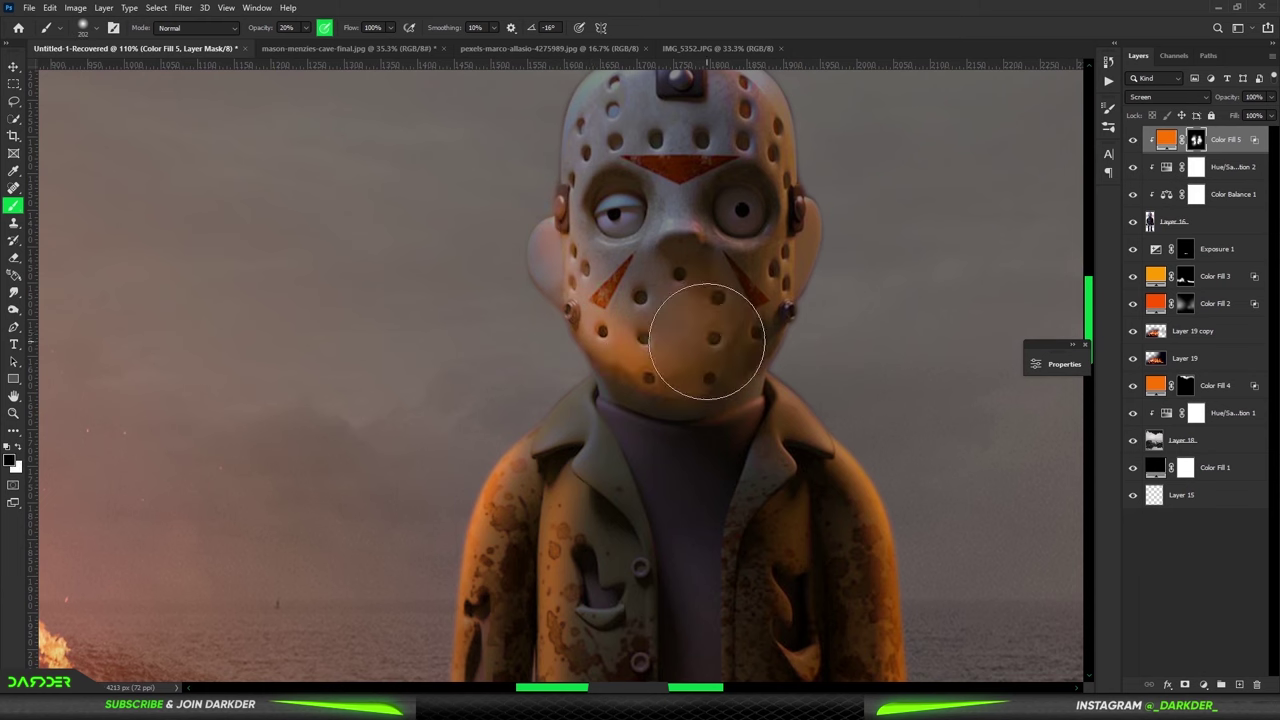
scroll(510, 322, down, 5)
Darken the cave background with a Curves 1 adjustment pulled down above it.
key(v)
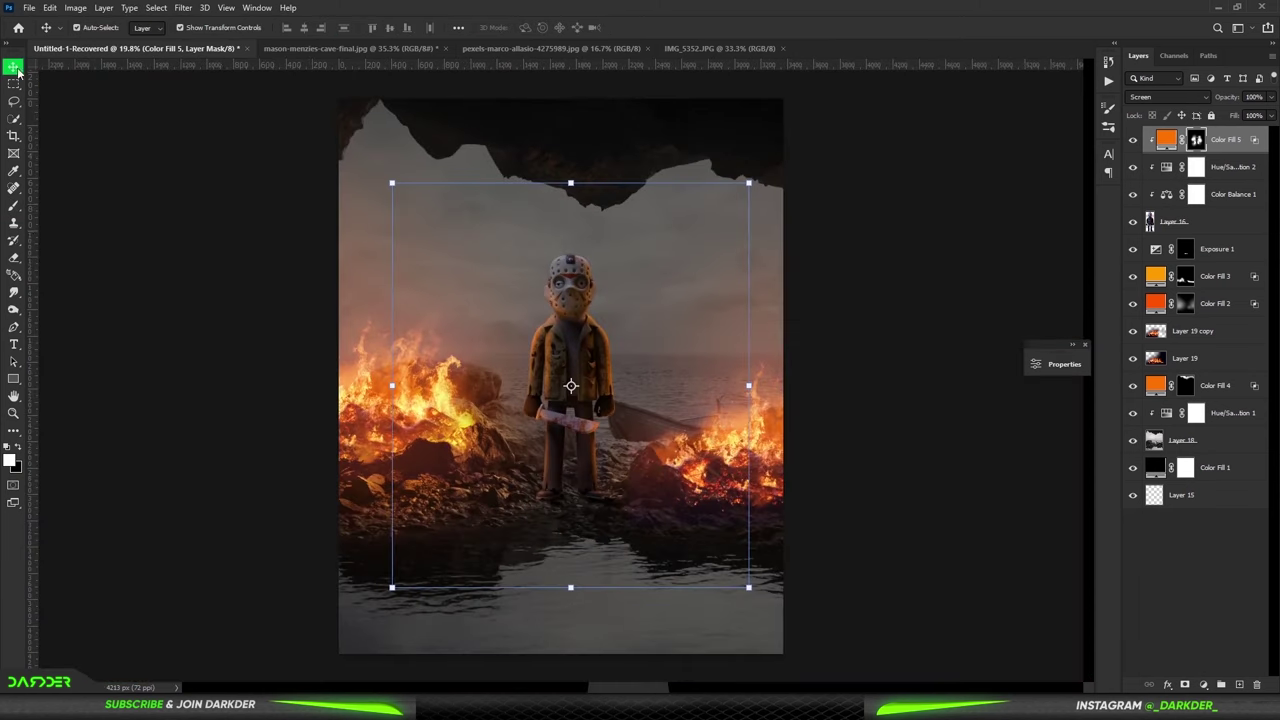
click(1180, 440)
click(1203, 684)
click(1196, 513)
drag(978, 457, 978, 483)
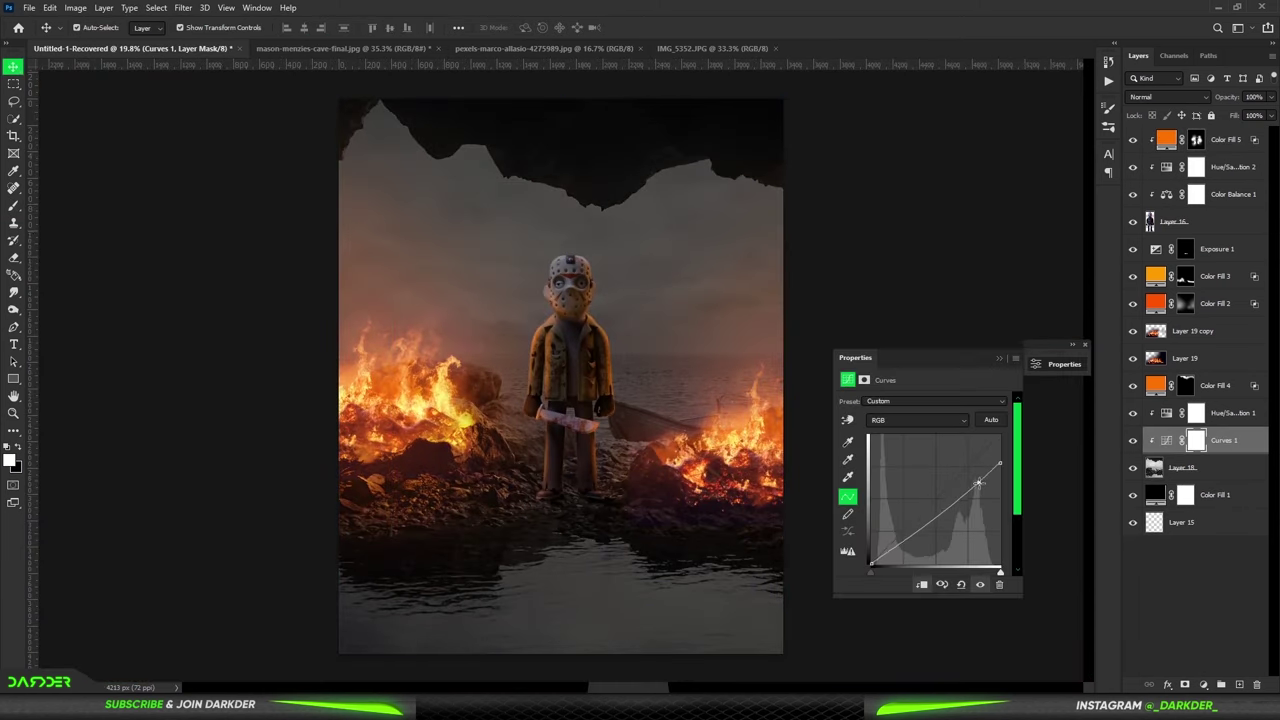
click(998, 358)
Bring in the moon, scale it down, and place it above Exposure 1, beside Jason's head.
click(712, 48)
drag(557, 220, 130, 48)
key(ctrl+t)
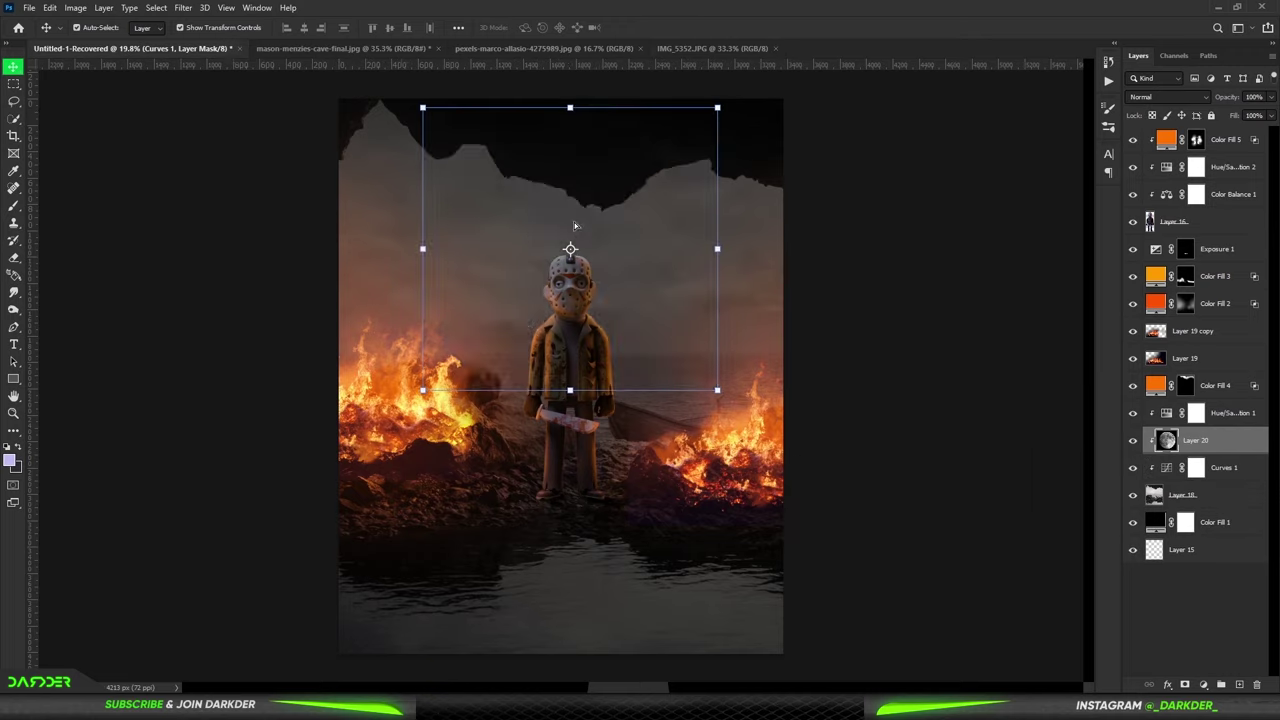
drag(423, 108, 492, 242)
drag(492, 390, 534, 334)
key(Return)
drag(1190, 440, 1190, 250)
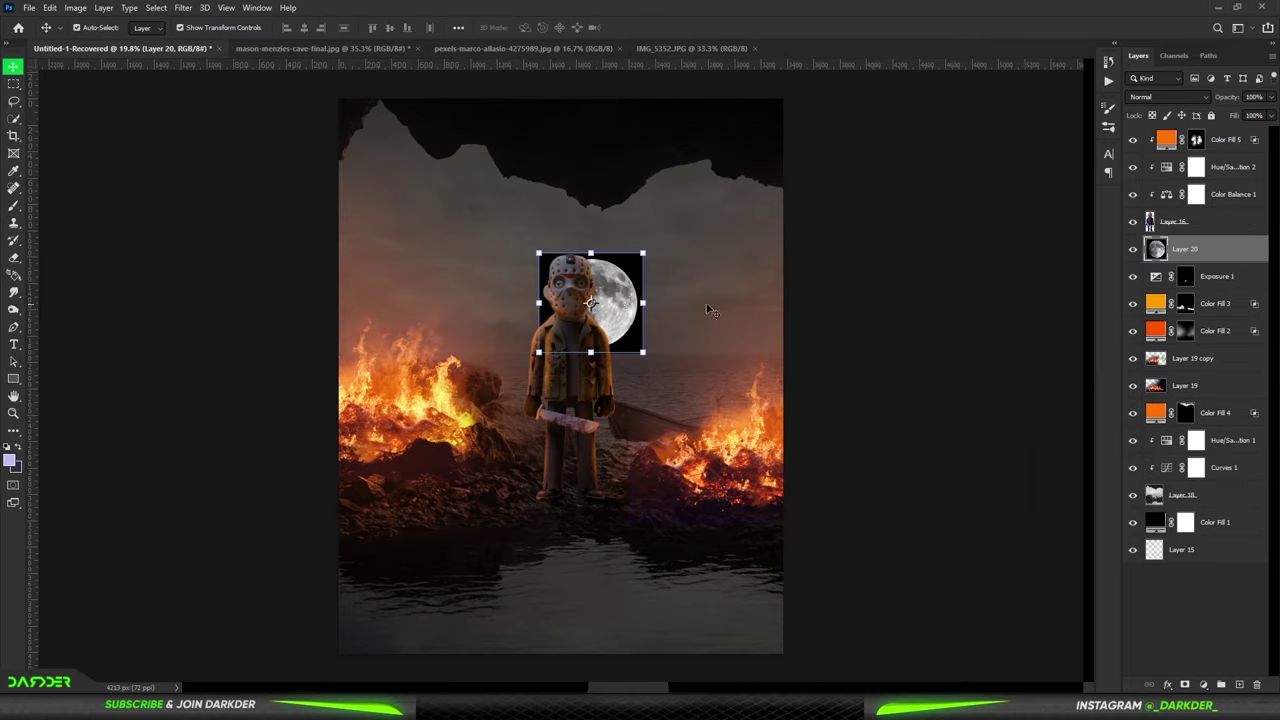
drag(619, 293, 549, 262)
Set the moon layer to Color Dodge after cancelling a trial rotation.
key(ctrl+t)
mouse_move(590, 215)
mouse_down()
mouse_move(600, 265)
mouse_move(636, 254)
mouse_up()
key(Escape)
click(1168, 96)
click(1150, 222)
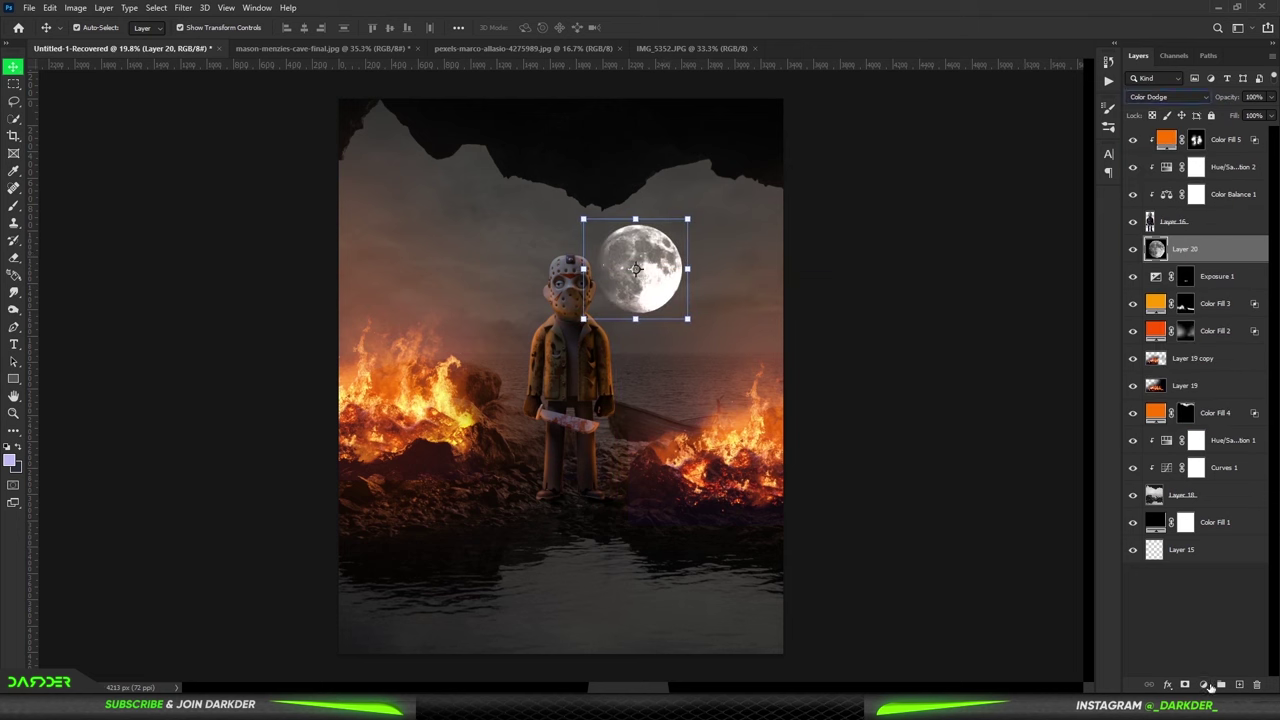
Add a lavender Solid Color fill layer, Color Fill 6.
click(1203, 684)
click(1190, 452)
click(1136, 210)
click(1165, 96)
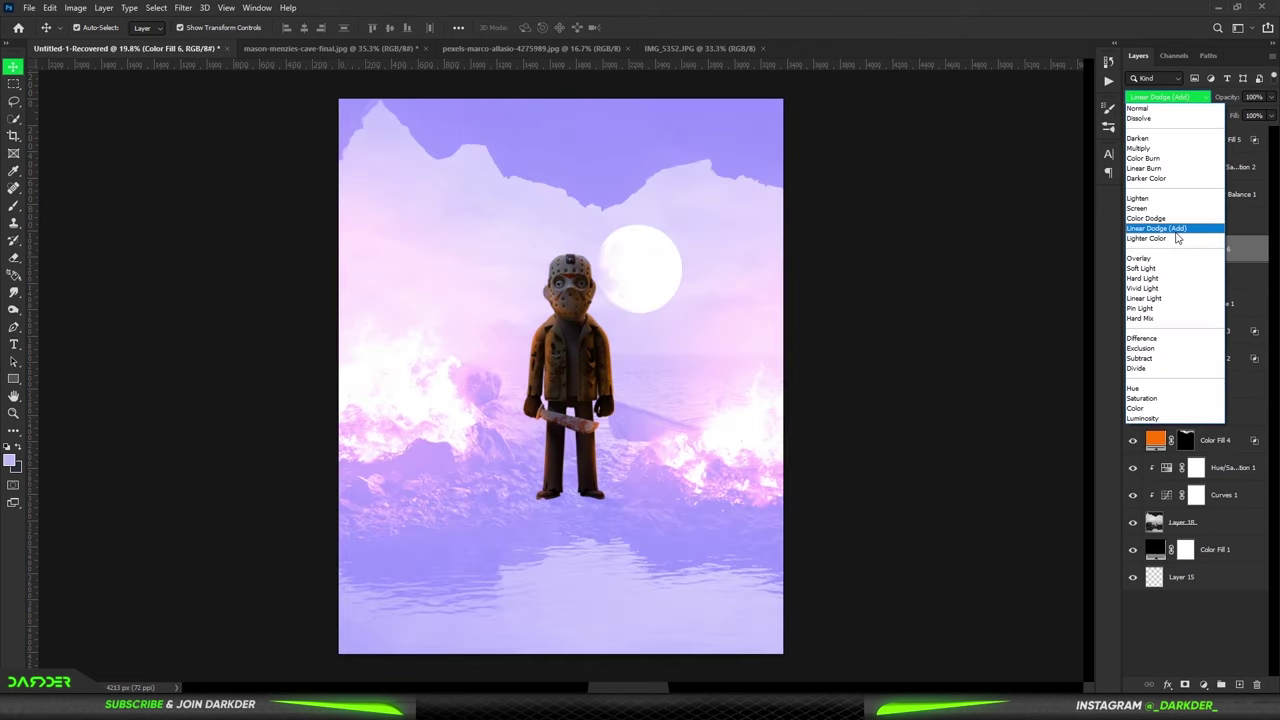
Set Color Fill 6 to Linear Dodge (Add), invert its mask, paint around the moon, and make it blue.
click(1160, 234)
key(ctrl+i)
drag(655, 252, 625, 255)
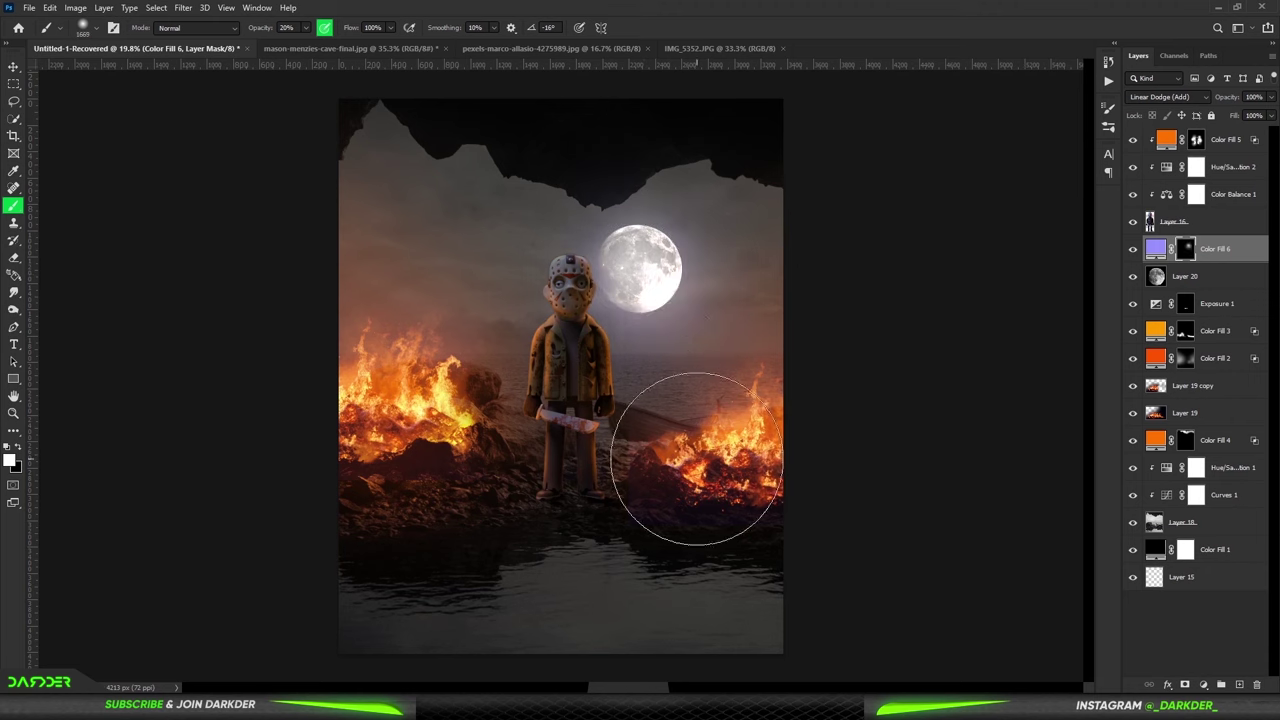
double_click(1155, 248)
click(1136, 210)
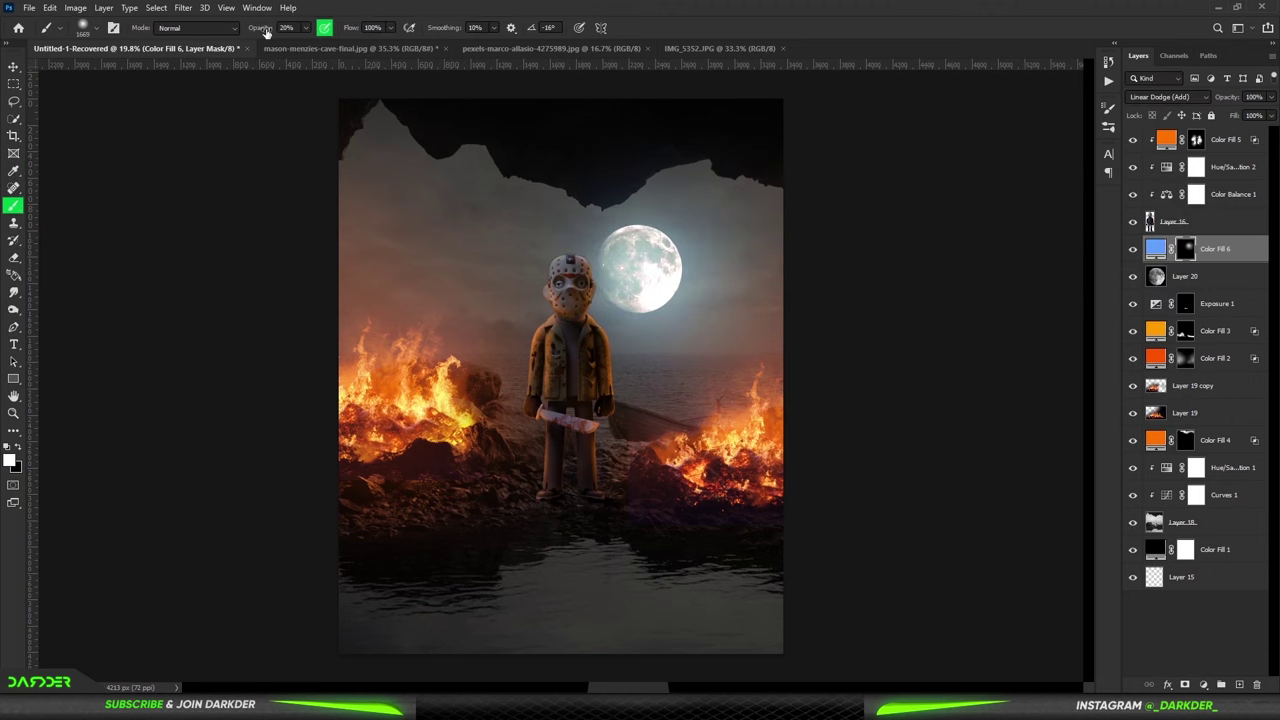
double_click(1155, 248)
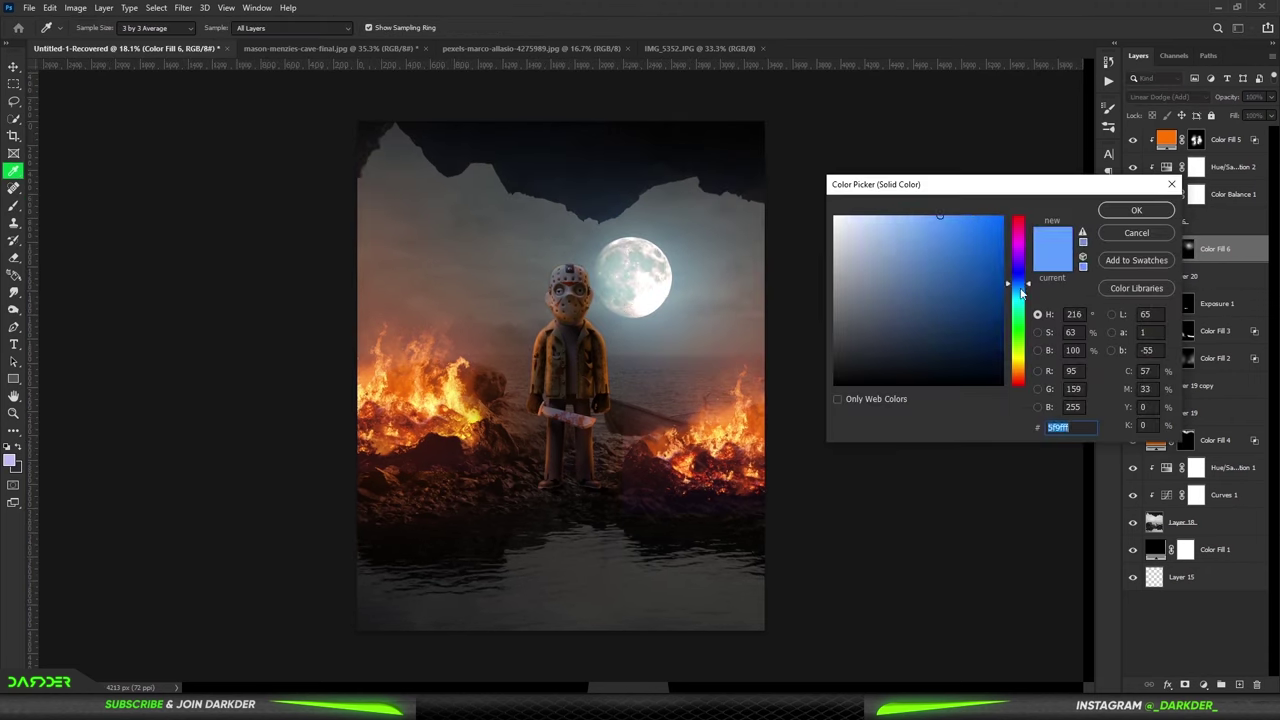
key(Return)
Set brush opacity to 41% and add an Exposure 2 (+3.28) layer on top with an inverted mask.
click(1220, 142)
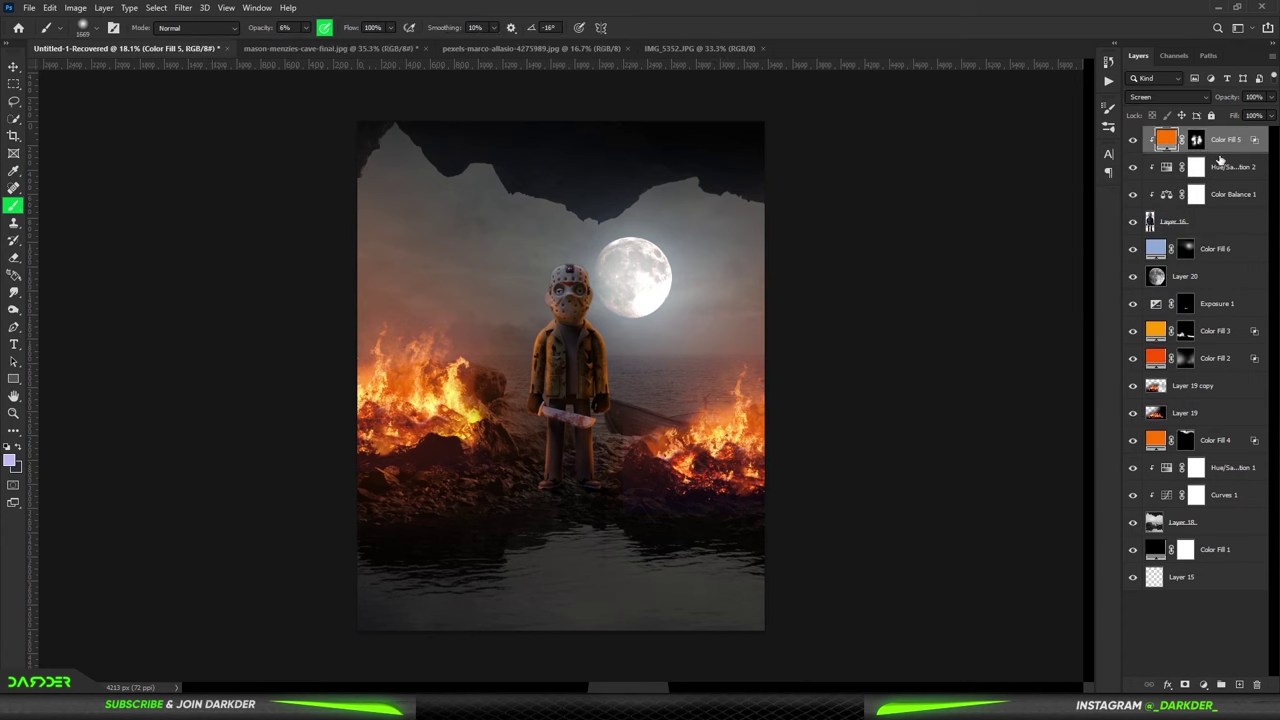
alt+scroll(634, 287, up, 5)
key(4)
key(1)
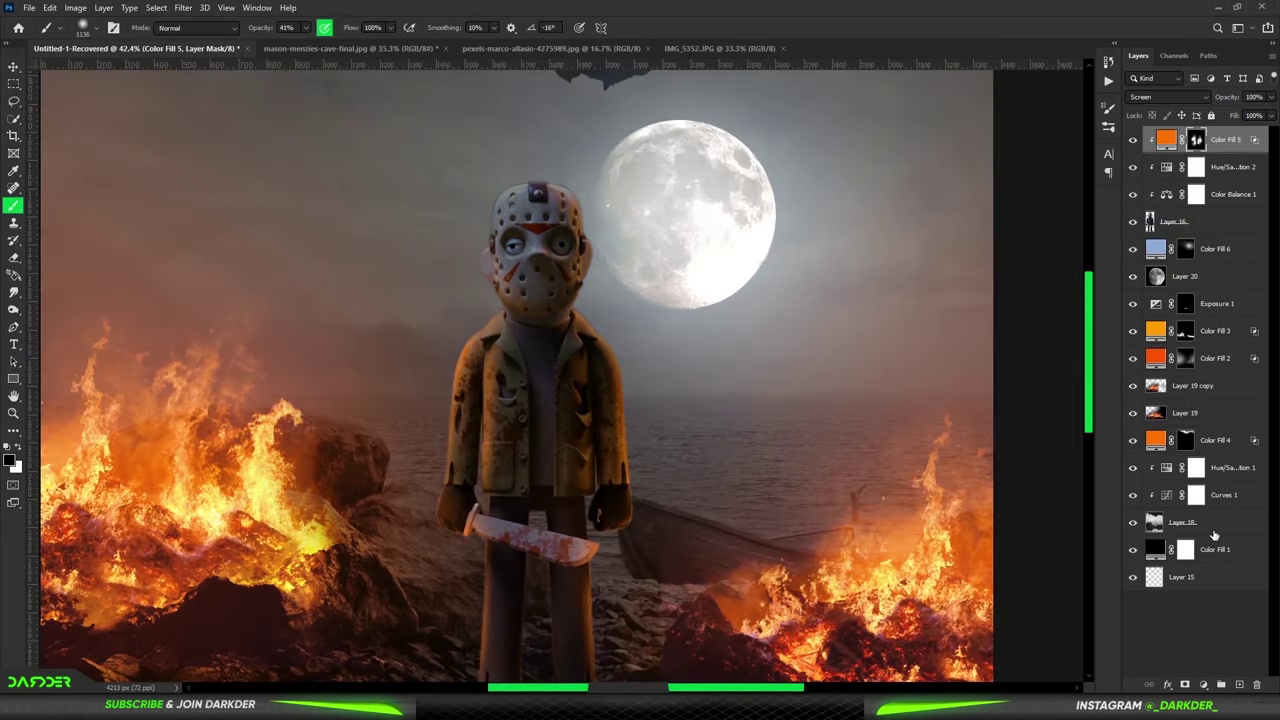
click(1203, 684)
click(1200, 528)
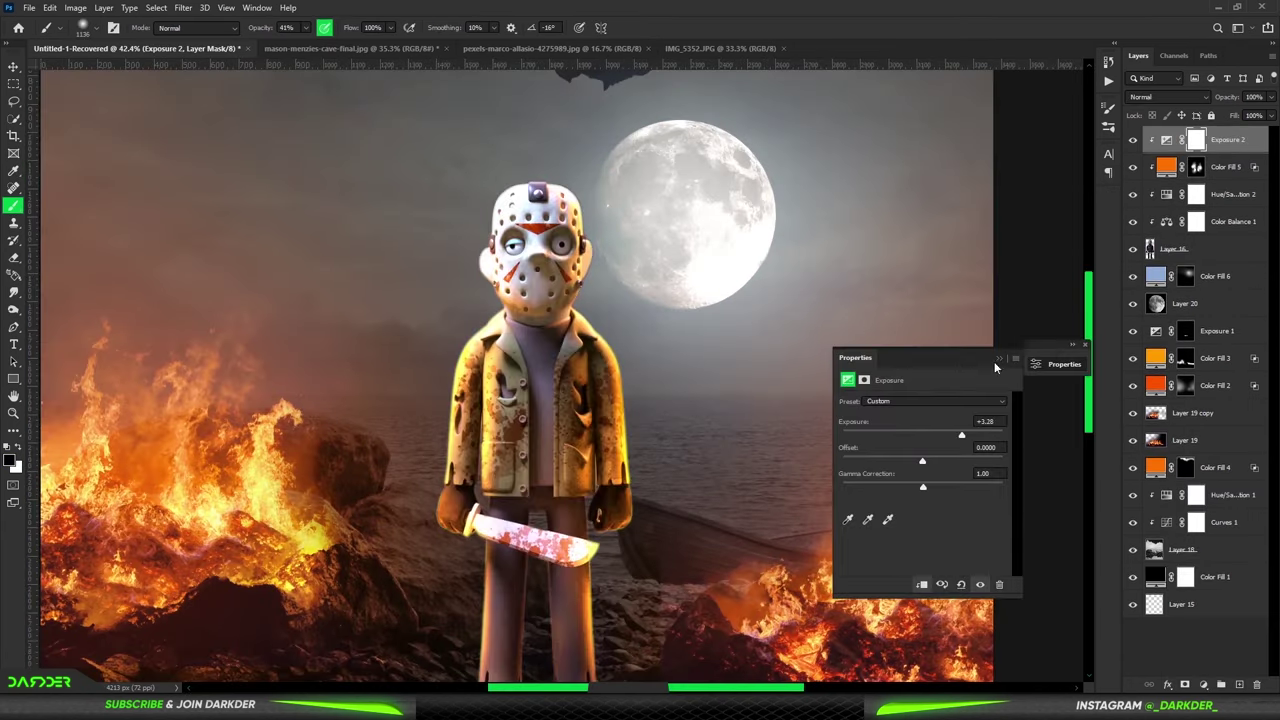
key(ctrl+i)
alt+scroll(519, 115, up, 3)
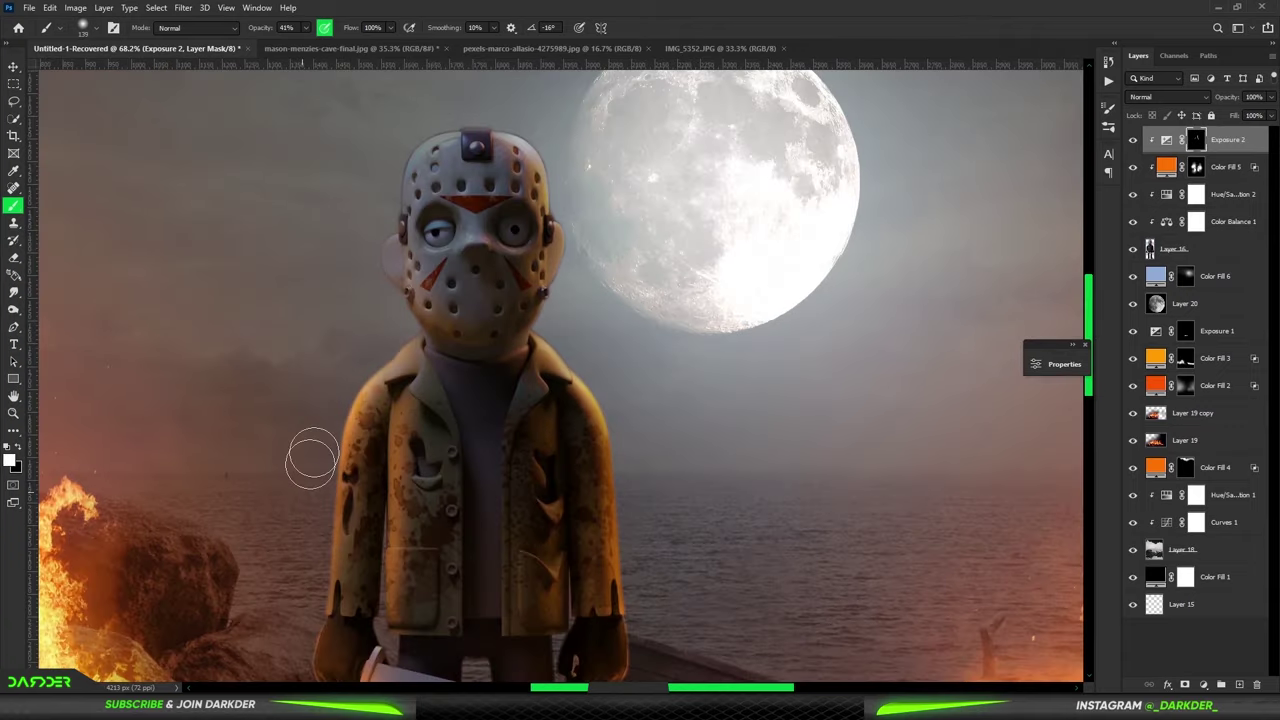
alt+scroll(311, 457, down, 5)
alt+scroll(768, 358, down, 3)
Group all layers, duplicate the group, and merge the copy into one layer.
key(v)
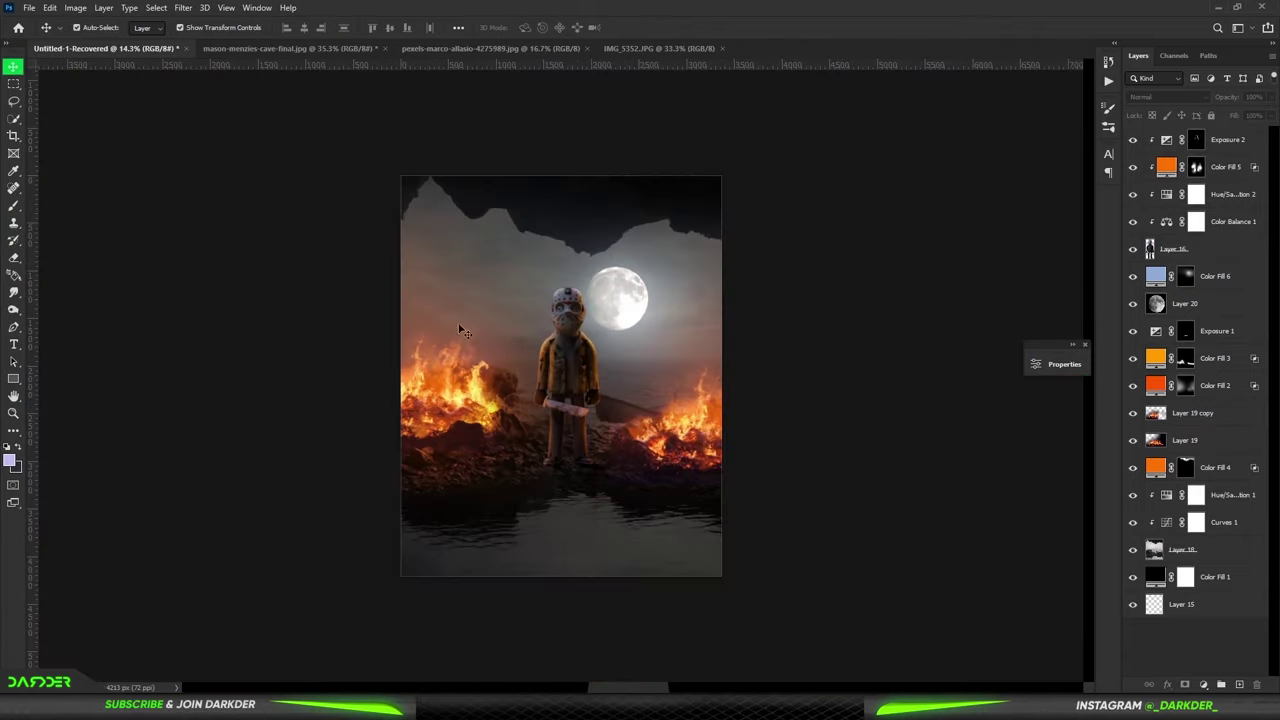
key(ctrl+alt+a)
key(ctrl+g)
key(ctrl+j)
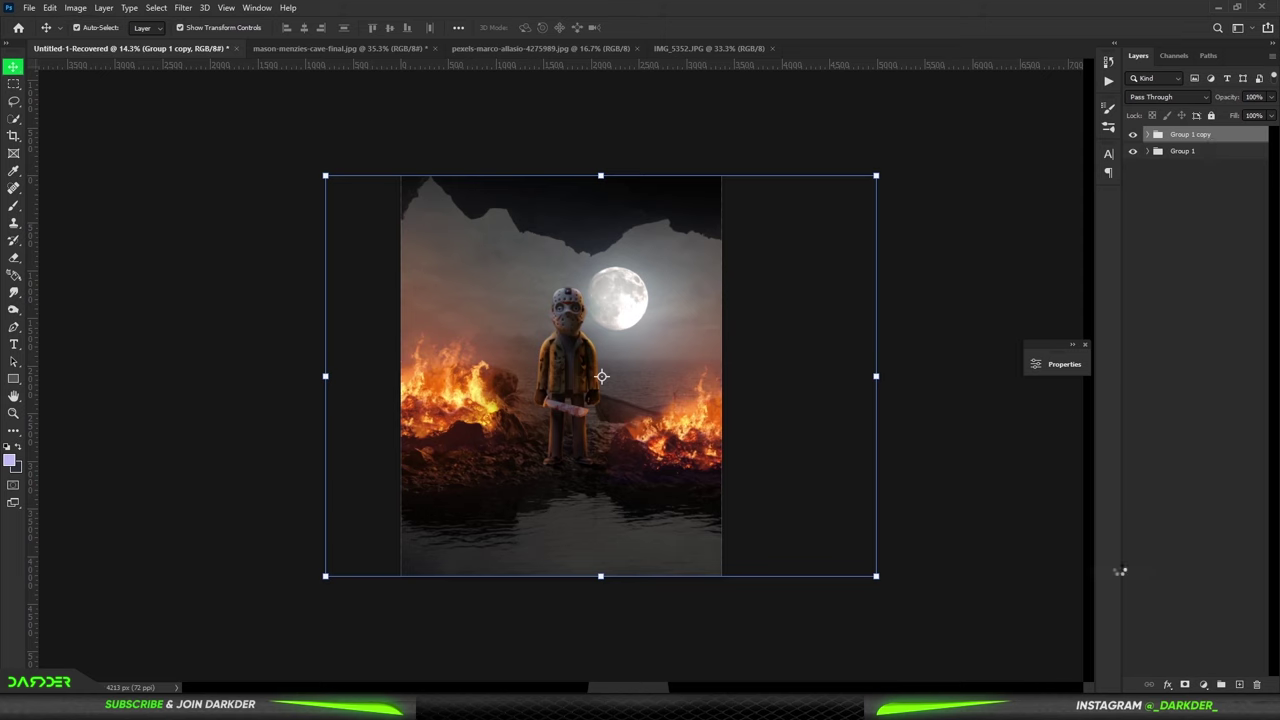
key(ctrl+e)
key(ctrl+plus)
Flip the merged copy vertically, move it below the scene, and spread it in perspective.
key(m)
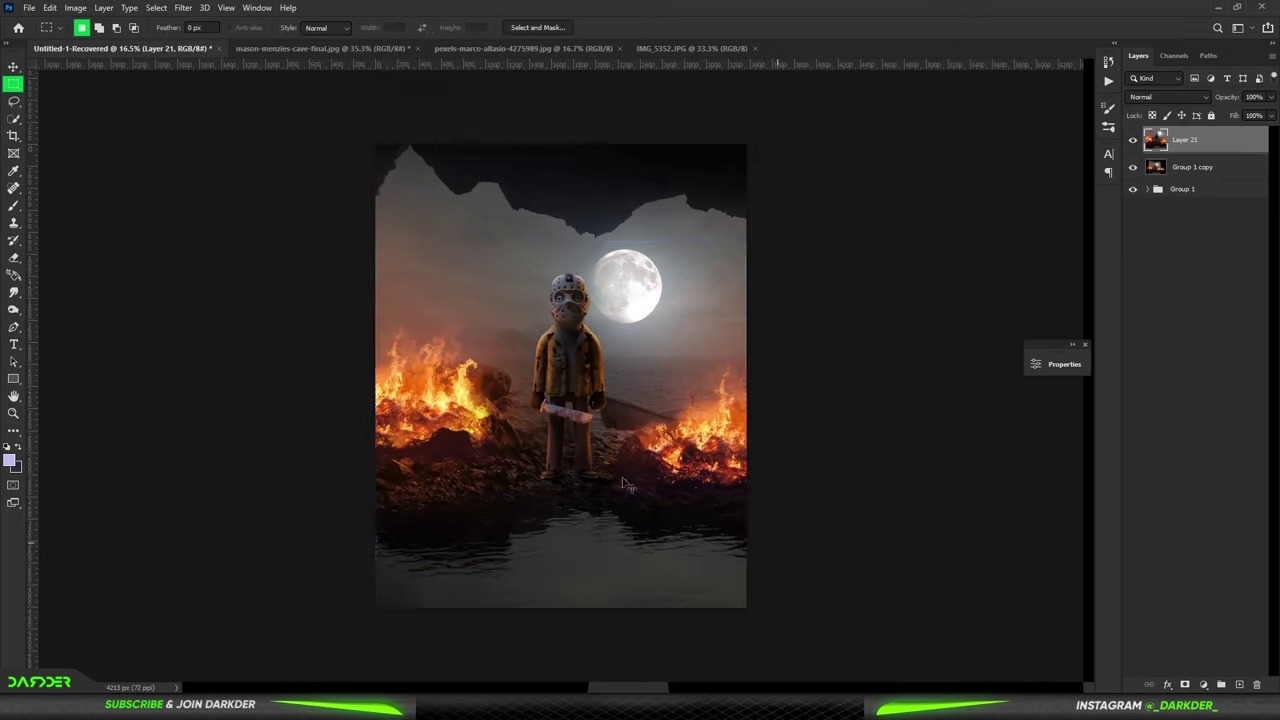
key(ctrl+t)
right_click(621, 400)
click(655, 634)
key(ctrl+minus)
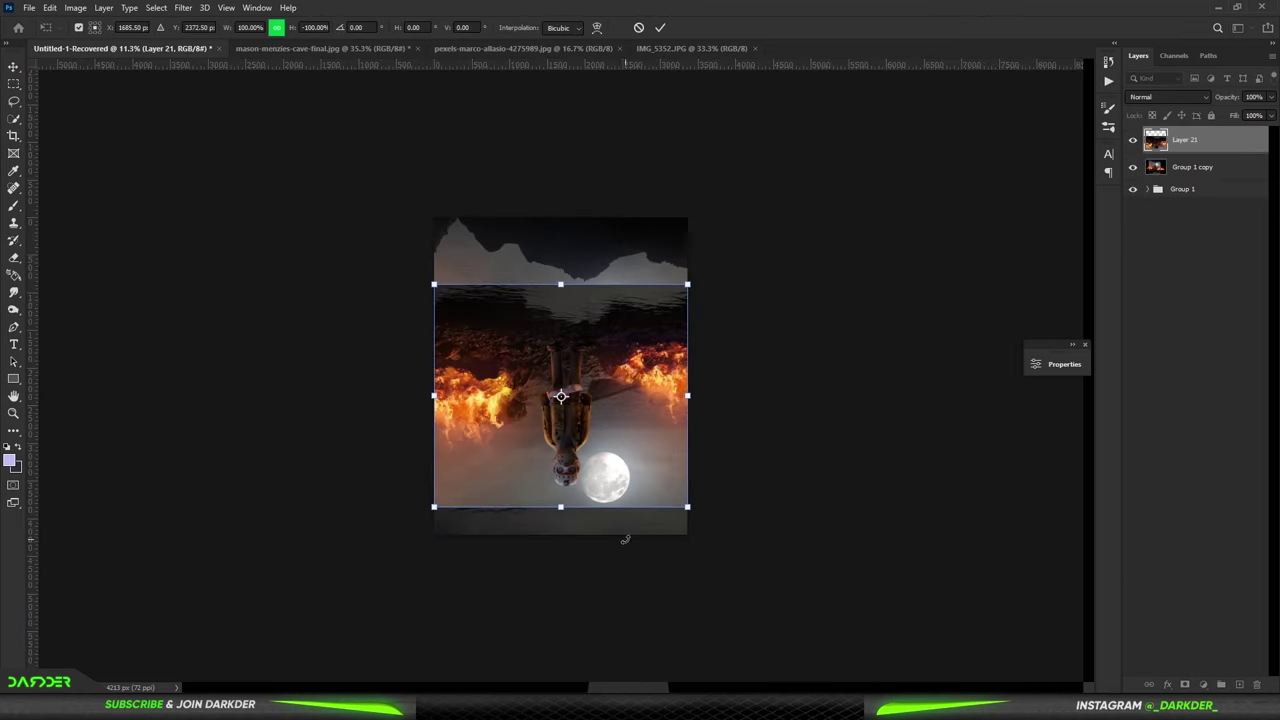
drag(562, 396, 562, 521)
mouse_move(437, 634)
mouse_down()
mouse_move(317, 647)
mouse_move(309, 674)
mouse_up()
key(Return)
key(ctrl+0)
Split the underlying Blend If slider on the reflection layer to darken it.
double_click(1182, 199)
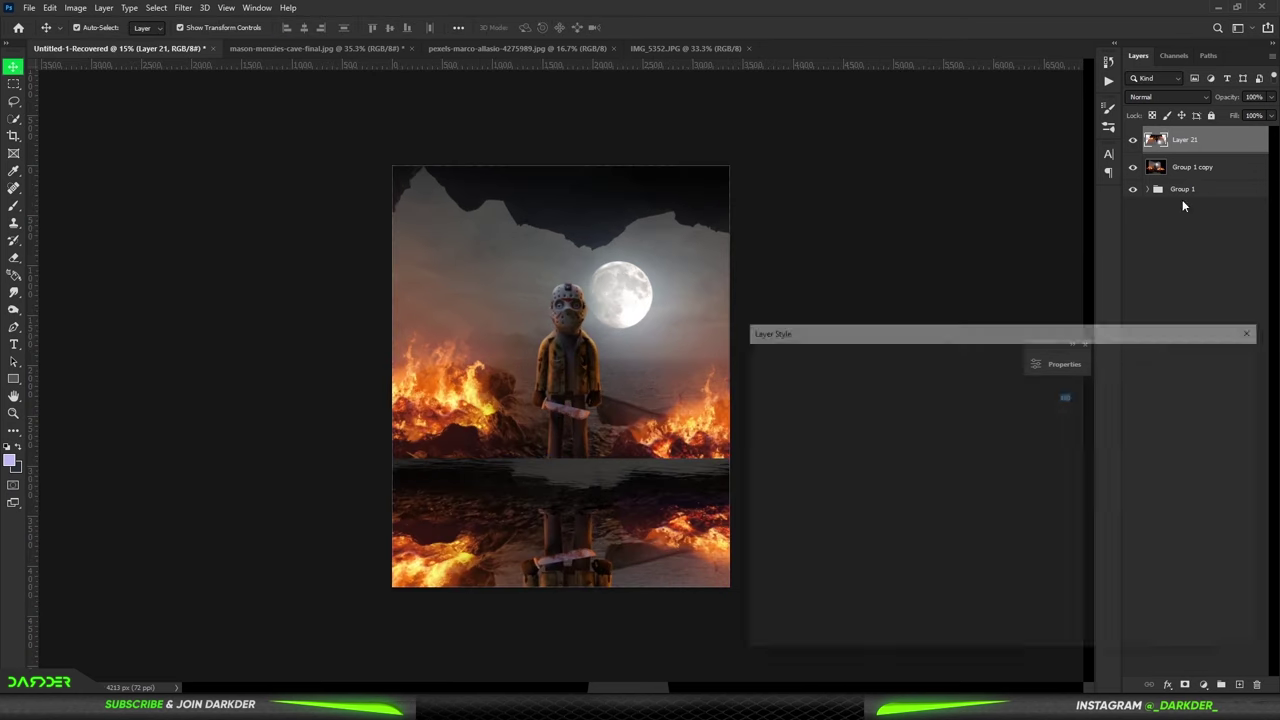
drag(930, 592, 976, 593)
key(Return)
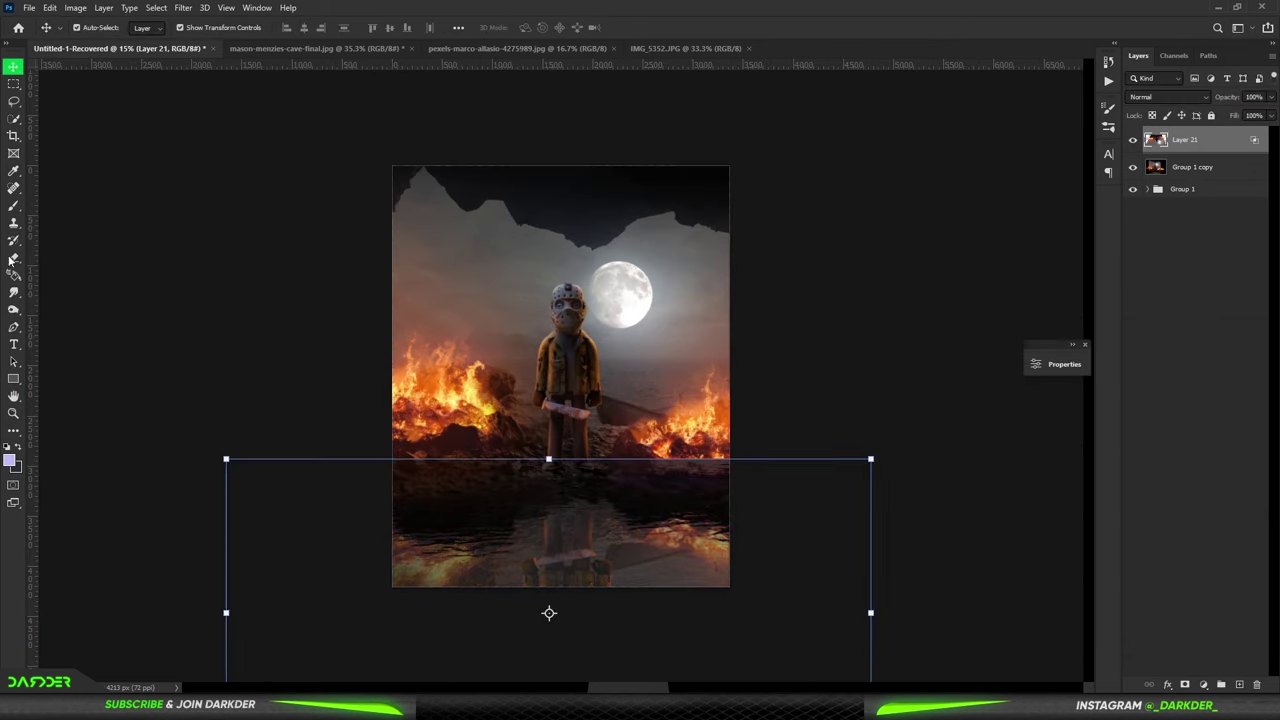
key(shift+bracketleft)
key(ctrl+0)
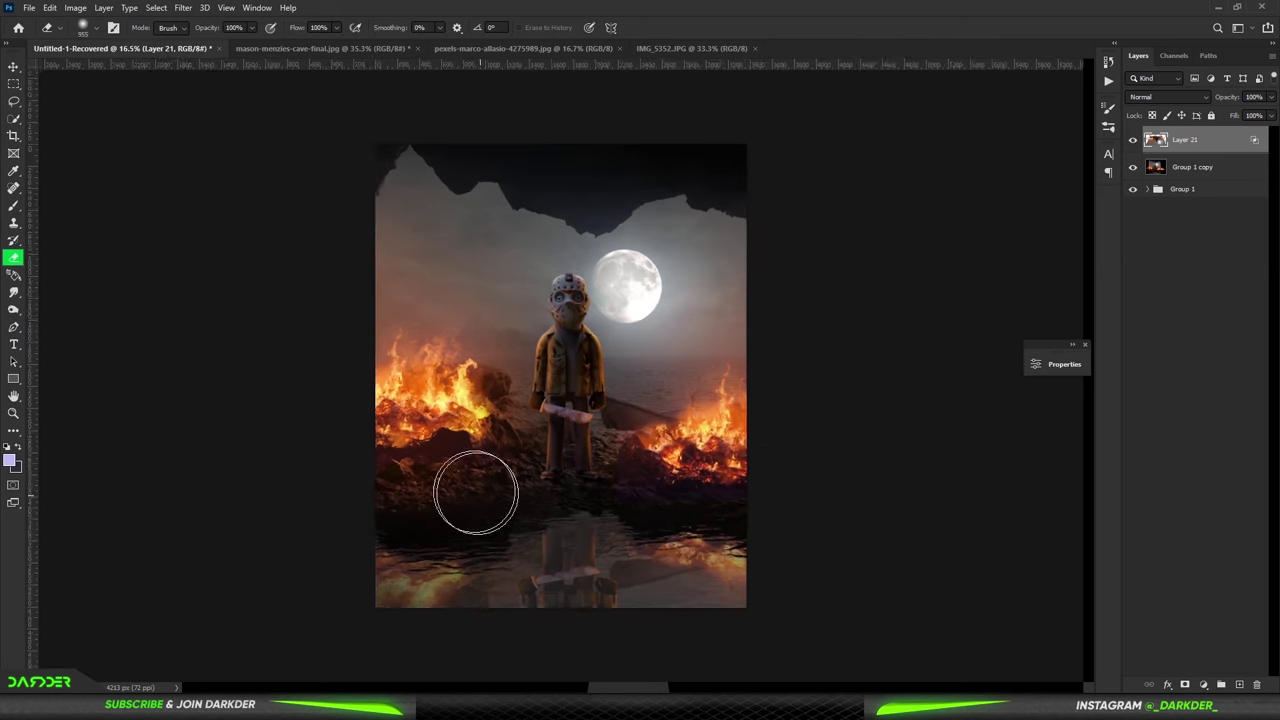
Add a blue Solid Color fill layer, Color Fill 7.
click(1203, 684)
click(1210, 456)
drag(982, 325, 938, 203)
Set Color Fill 7 to Color Dodge, invert its mask, and change its colour to purple.
key(Return)
click(1168, 96)
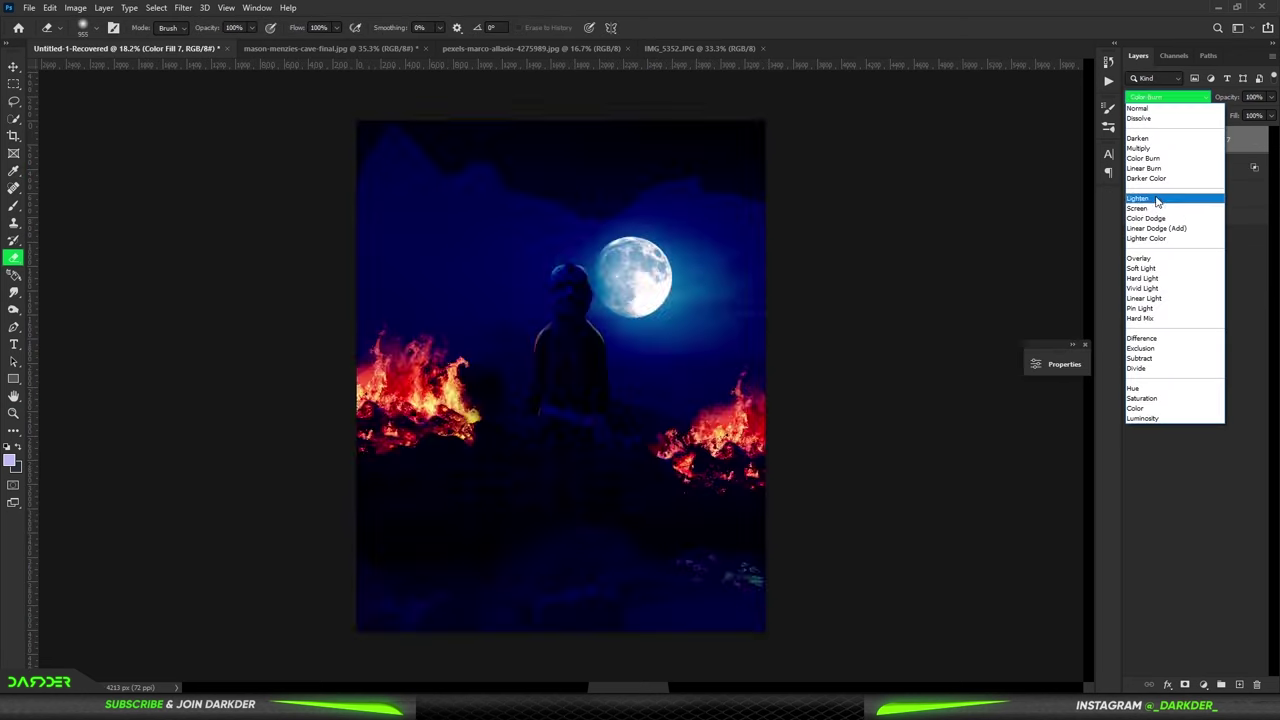
click(1170, 217)
key(ctrl+i)
key(b)
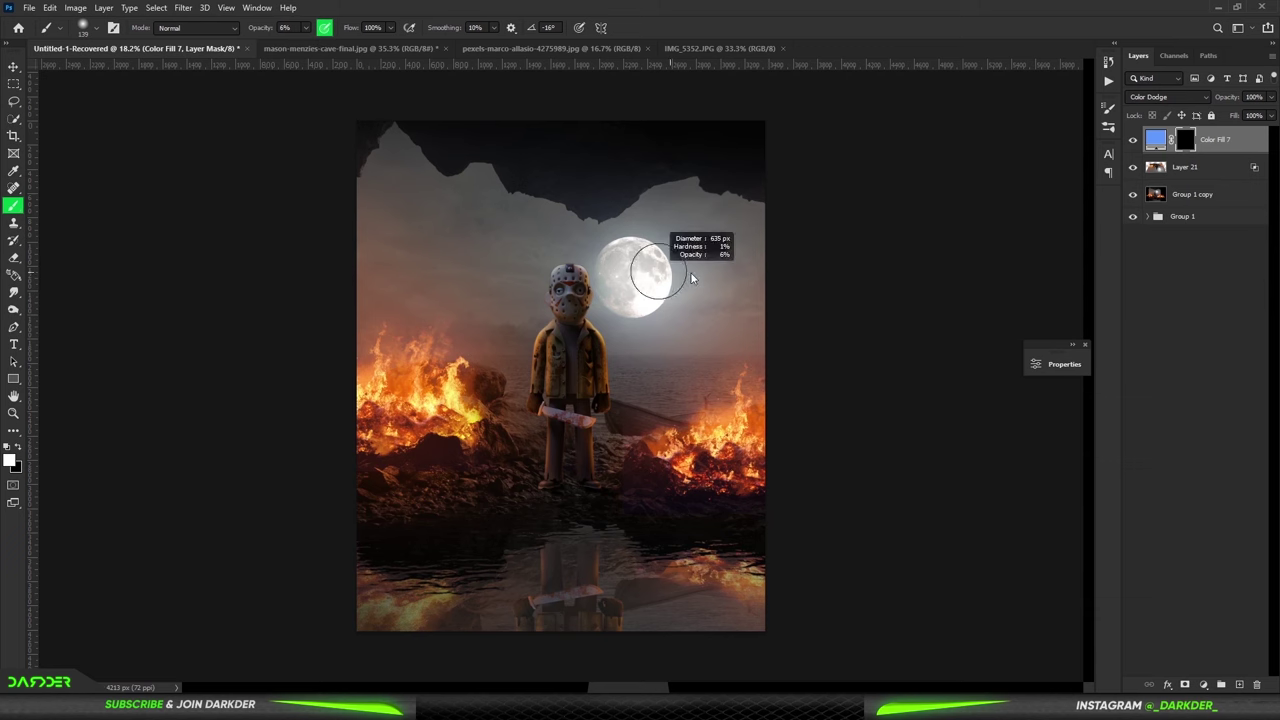
double_click(1155, 139)
key(Return)
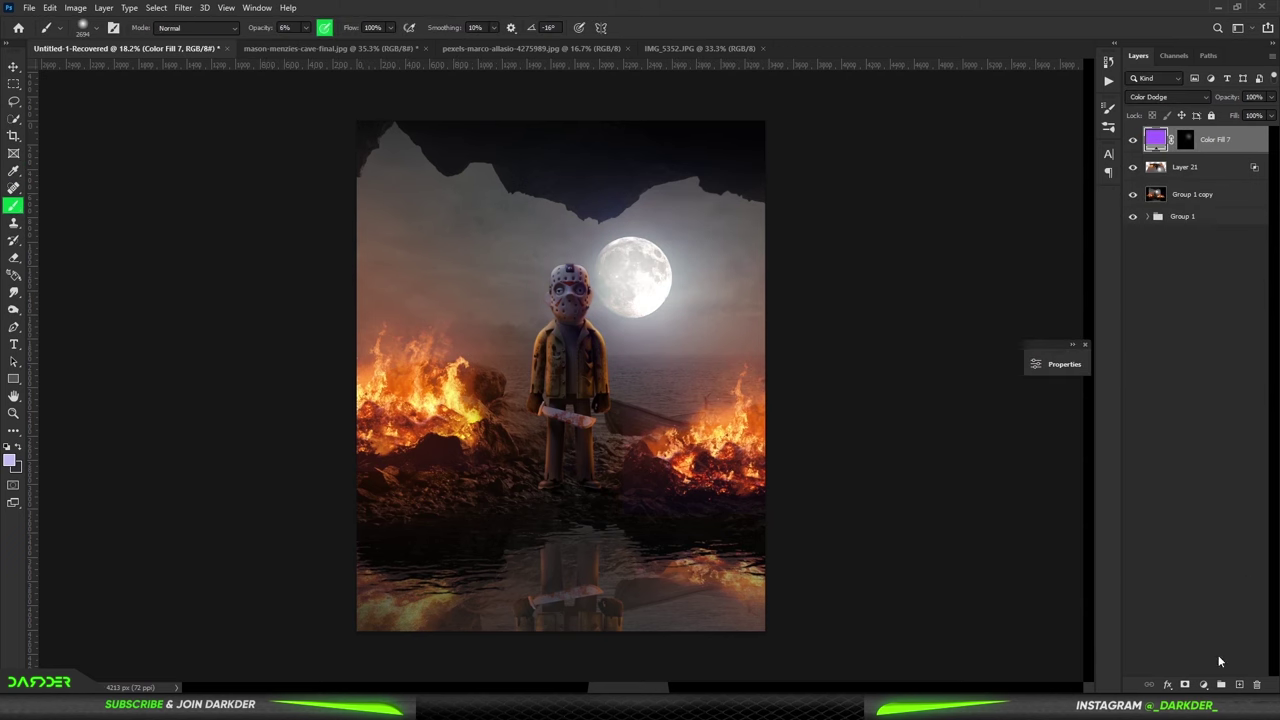
Add an orange Screen-mode Color Fill 8, invert its mask, and paint glow over the right fire.
click(1203, 684)
click(1210, 456)
click(1016, 372)
key(Return)
click(1168, 96)
click(1150, 206)
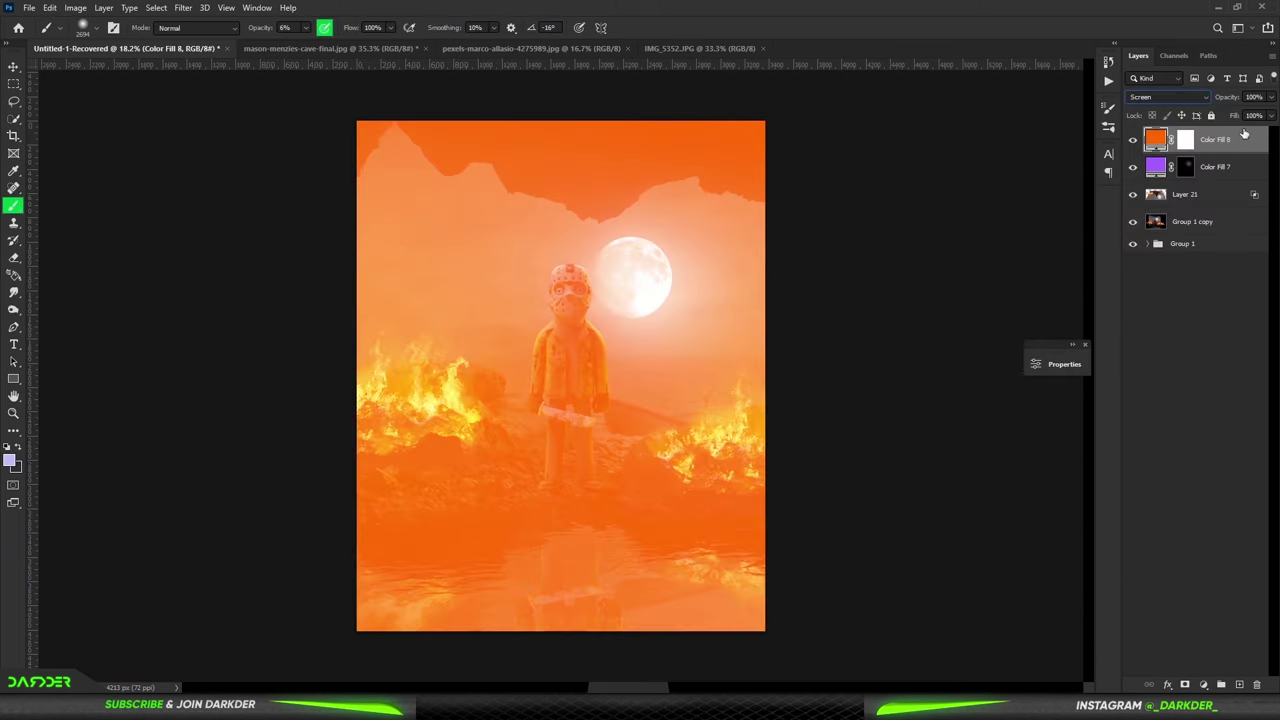
double_click(1240, 139)
click(1213, 380)
key(ctrl+i)
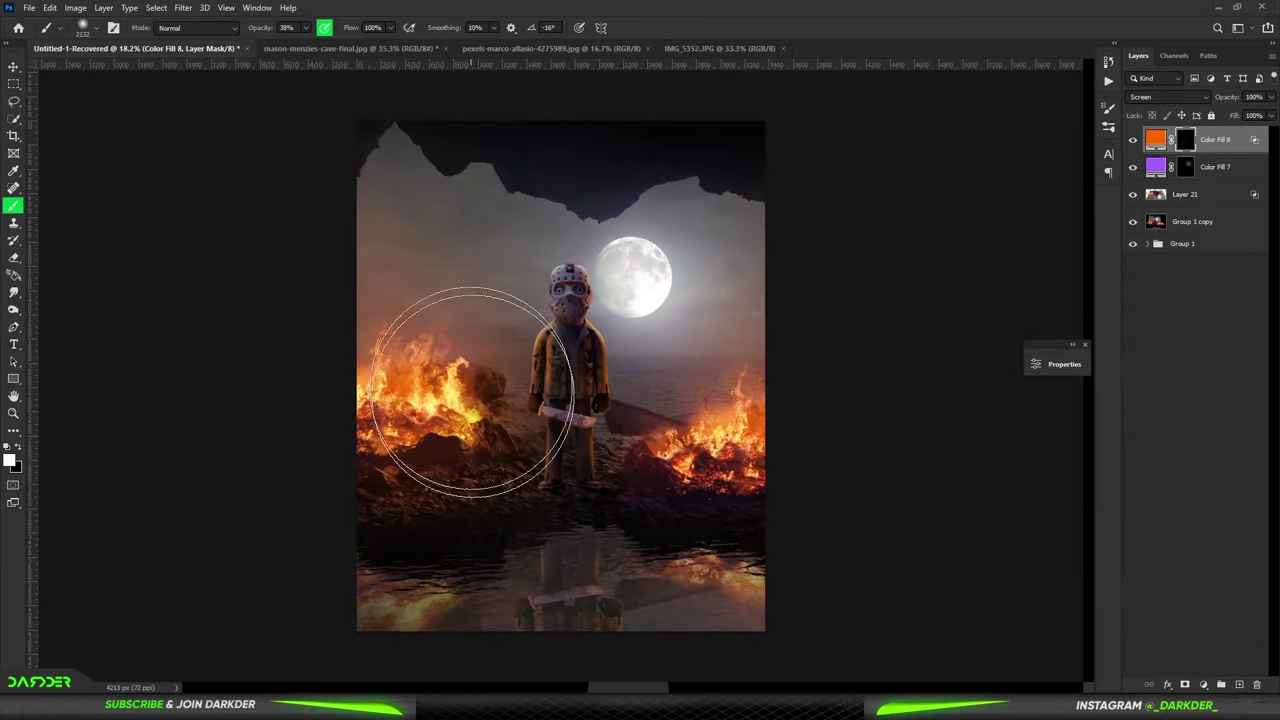
drag(700, 430, 785, 370)
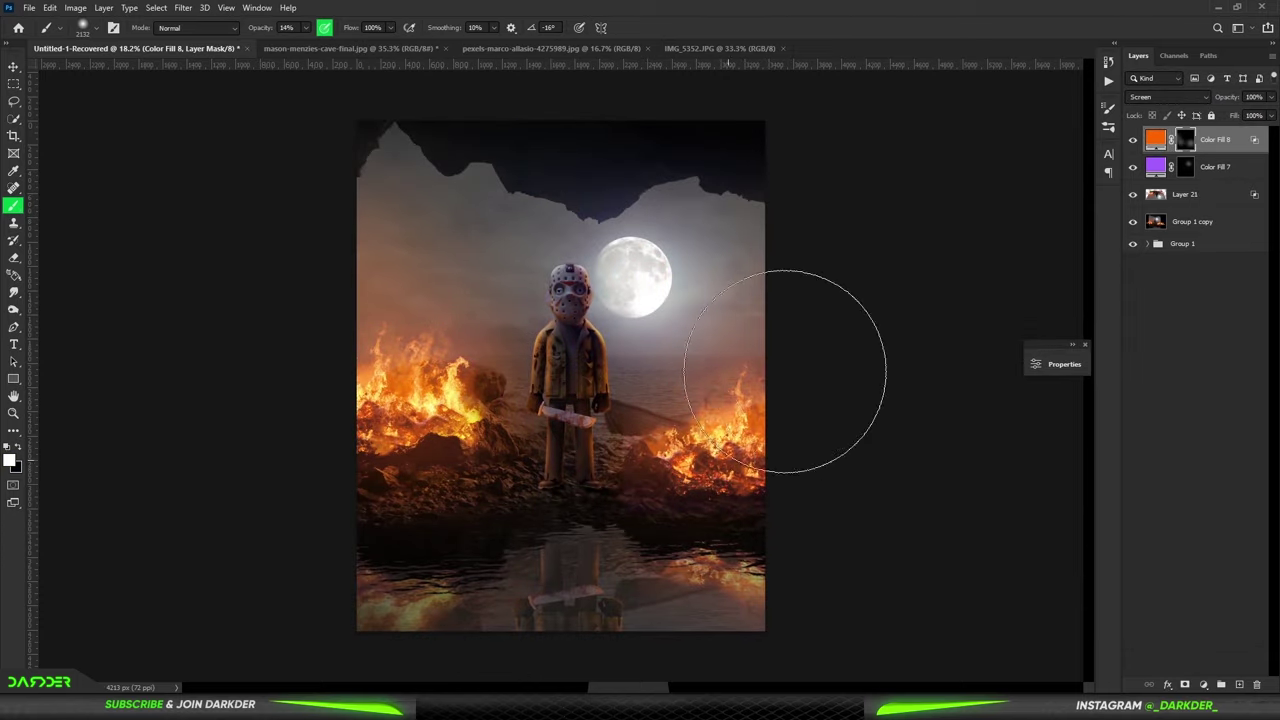